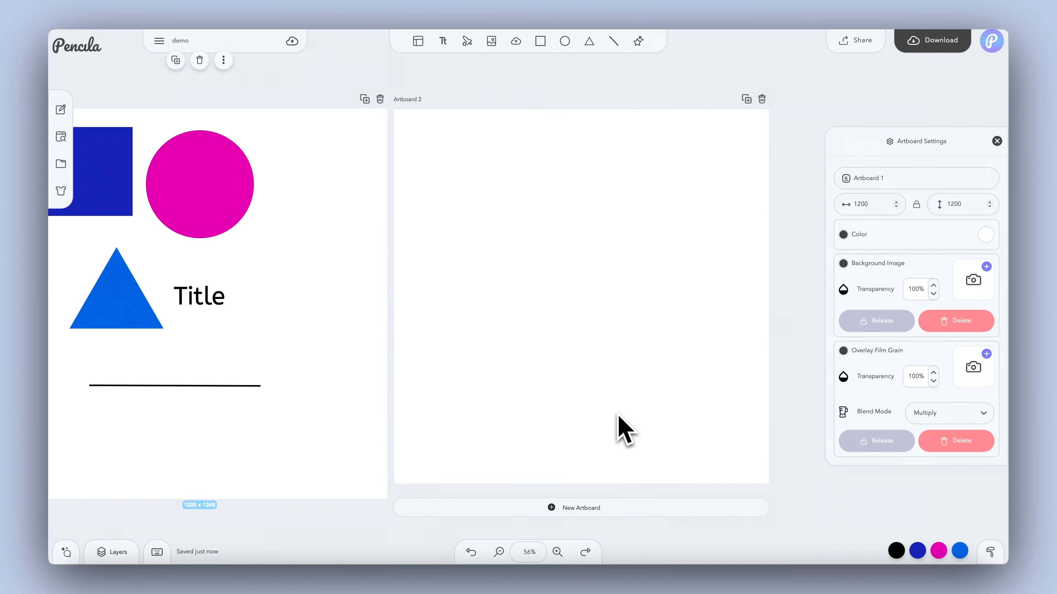
Set the background color of Artboard 1 to red.
{"action": "scroll", "coordinate": [617, 417], "scroll_direction": "left", "scroll_amount": 5}
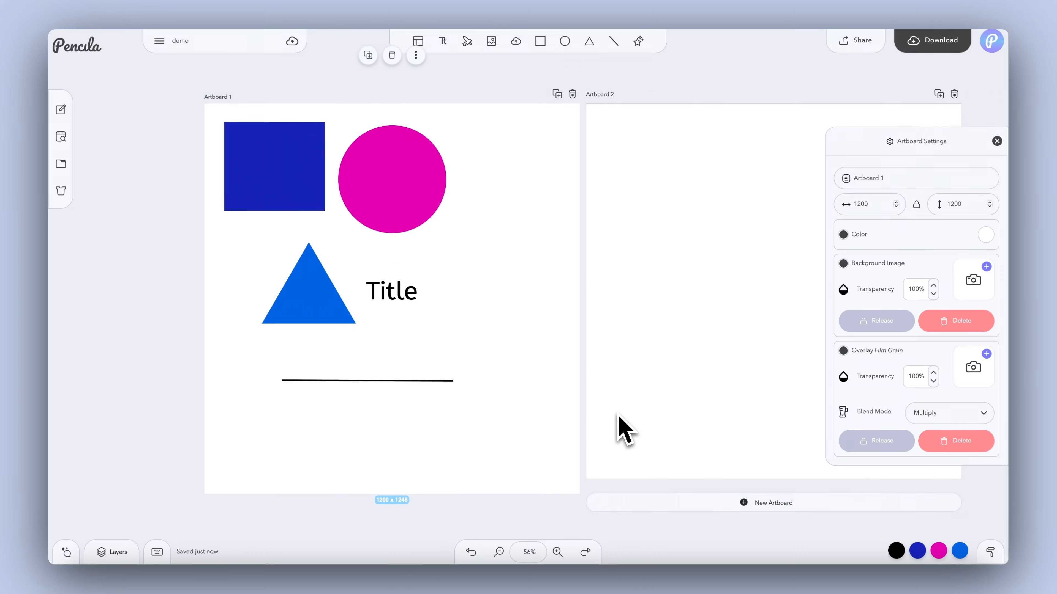
{"action": "left_click", "coordinate": [241, 100]}
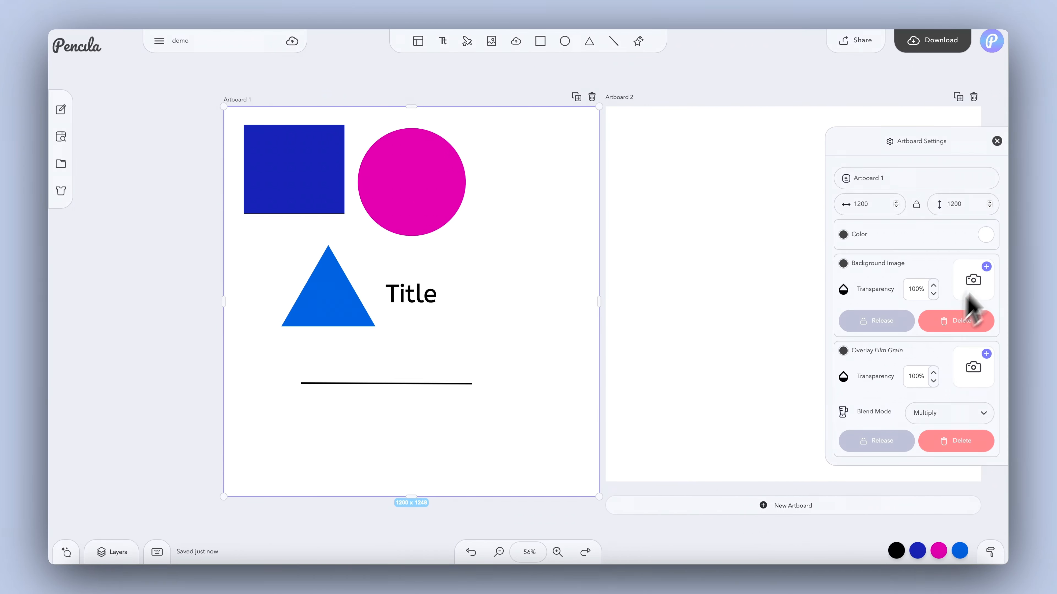
{"action": "left_click", "coordinate": [986, 236]}
{"action": "left_click", "coordinate": [895, 219]}
{"action": "left_click_drag", "start_coordinate": [894, 219], "coordinate": [888, 218]}
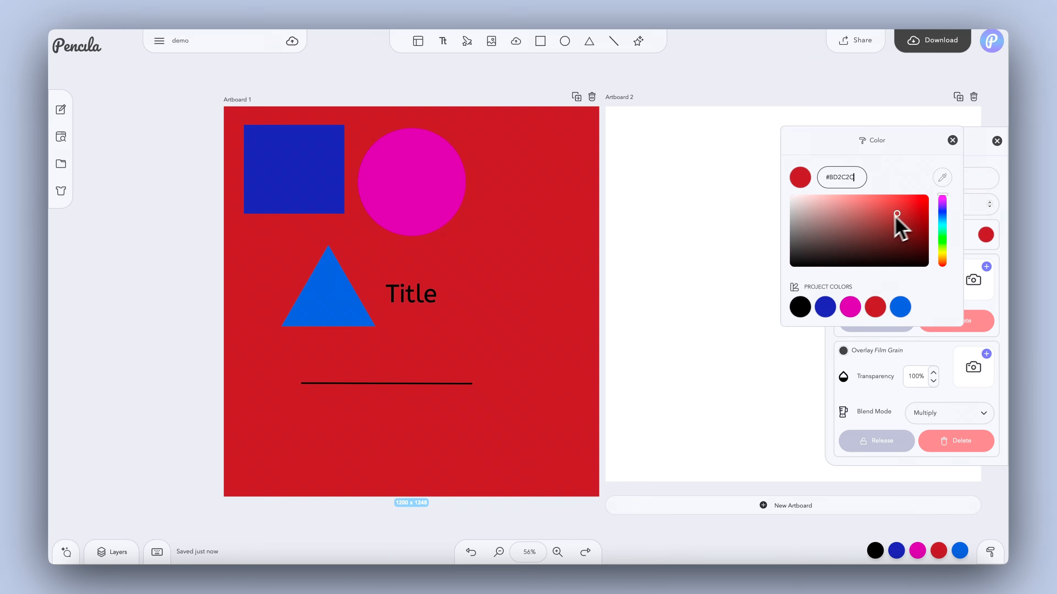
{"action": "left_click", "coordinate": [952, 141]}
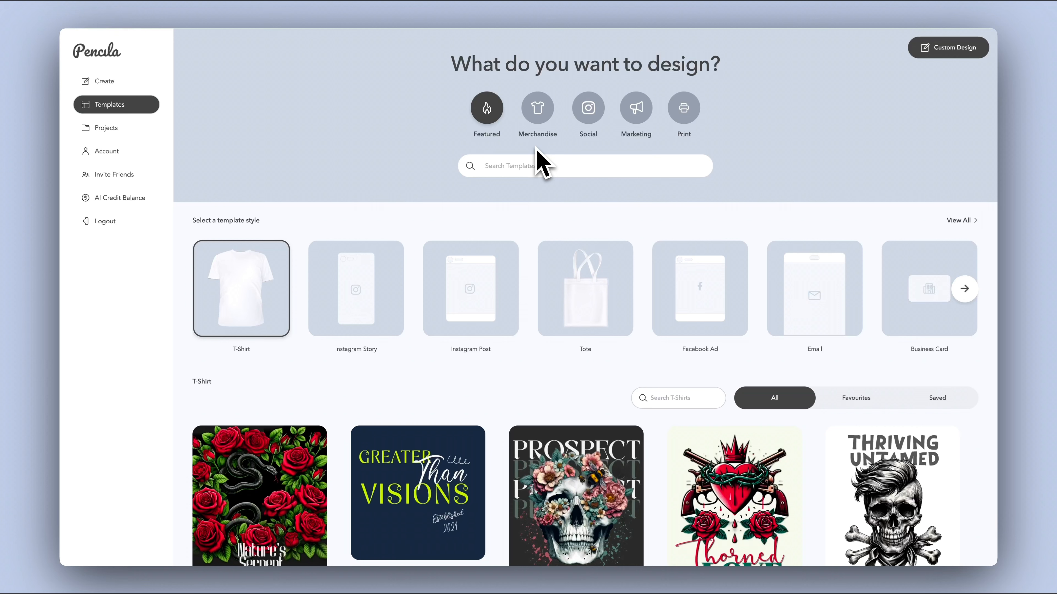
Browse the T-shirt templates and open the Leviathan's Awakening template for editing.
{"action": "scroll", "coordinate": [539, 160], "scroll_direction": "down", "scroll_amount": 15}
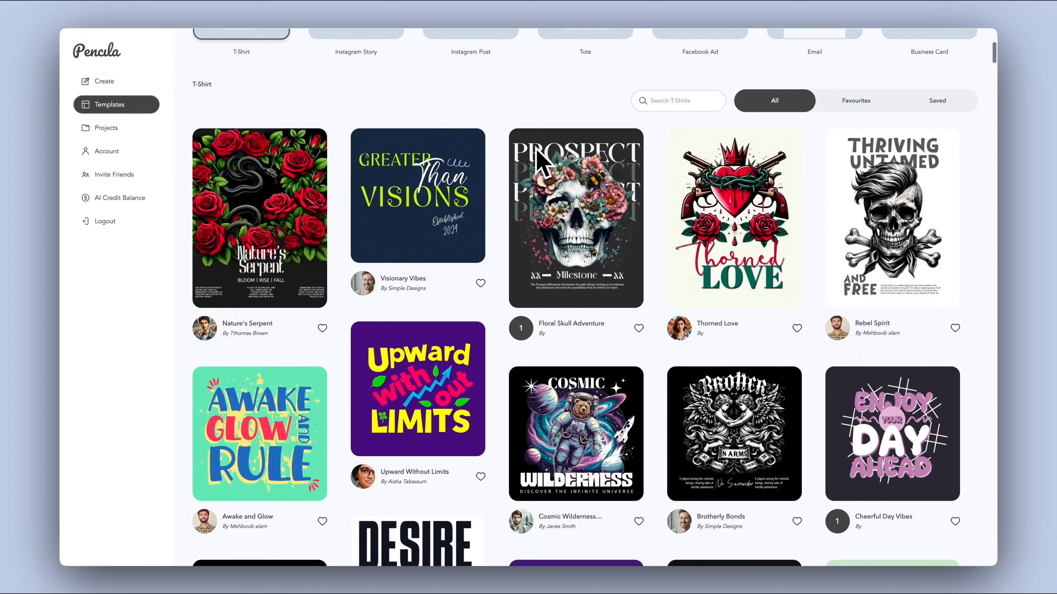
{"action": "scroll", "coordinate": [539, 160], "scroll_direction": "down", "scroll_amount": 1}
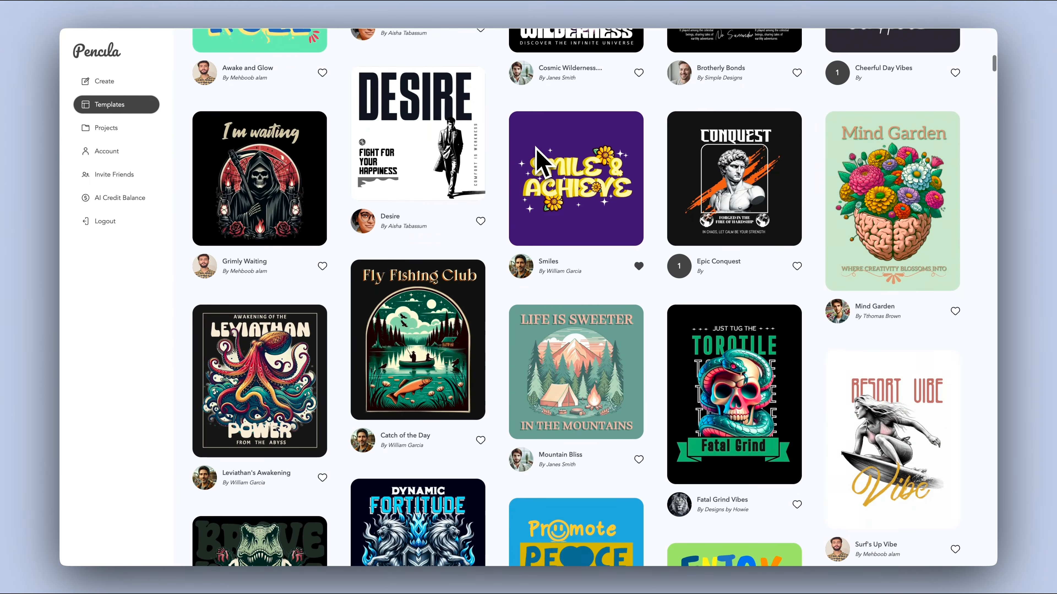
{"action": "left_click", "coordinate": [287, 349]}
{"action": "left_click", "coordinate": [707, 255]}
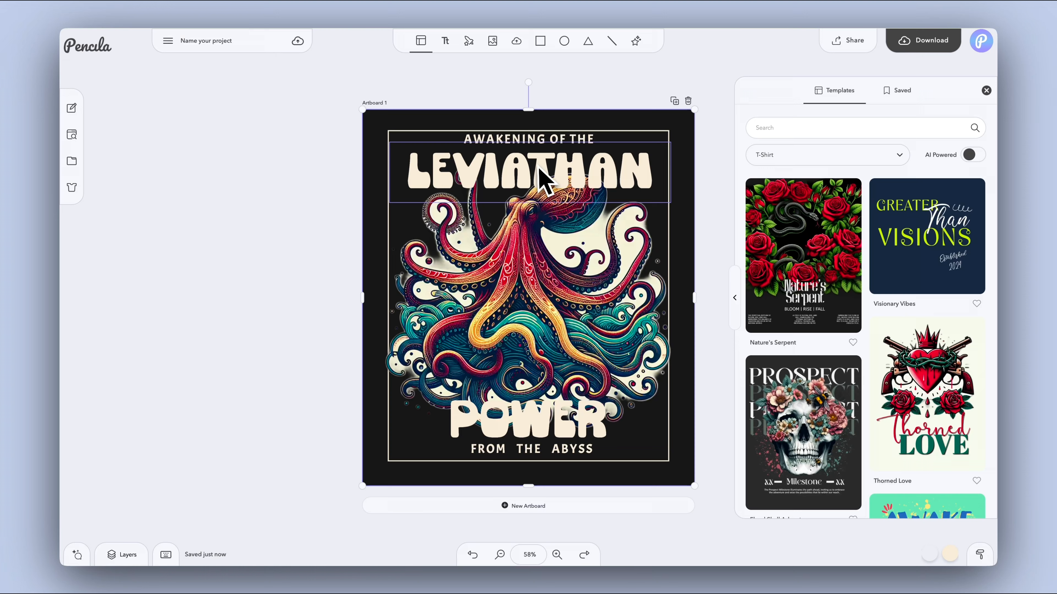
Replace the LEVIATHAN headline above the octopus with "OCTOPIA".
{"action": "left_click", "coordinate": [537, 179]}
{"action": "type", "text": "O"}
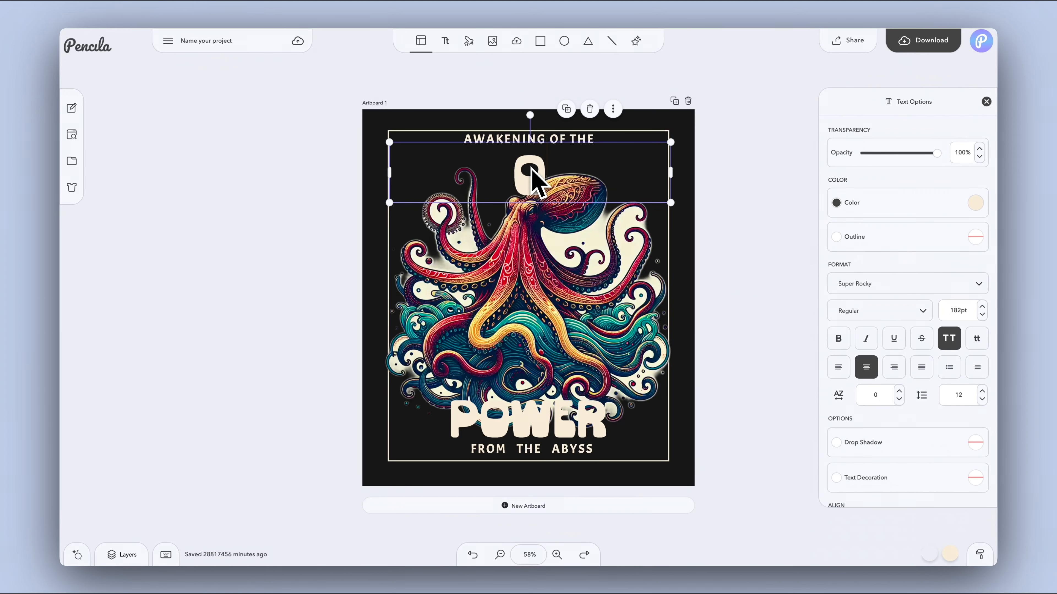
{"action": "type", "text": "CTOPIA"}
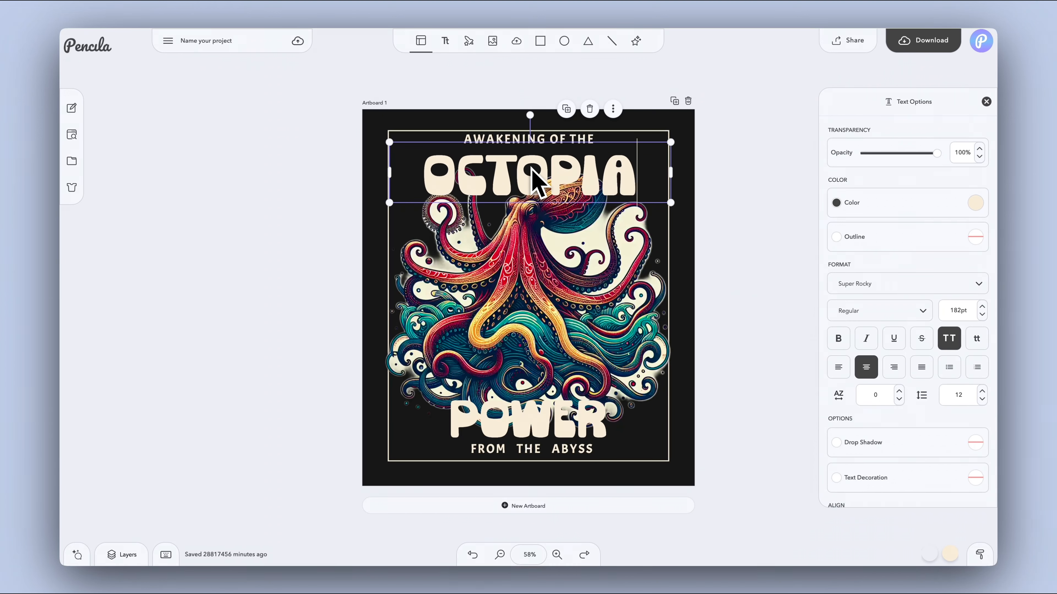
{"action": "left_click", "coordinate": [719, 338]}
Replace the large word POWER below the octopus with "UNLOCKED".
{"action": "left_click", "coordinate": [531, 430]}
{"action": "type", "text": "UNL"}
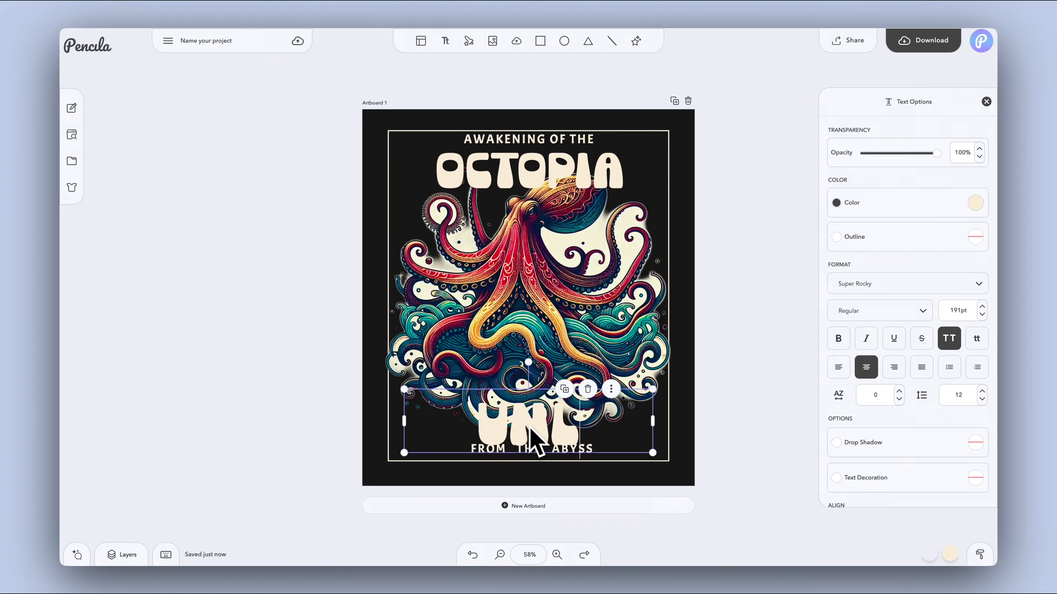
{"action": "type", "text": "OCKED"}
{"action": "left_click", "coordinate": [725, 463]}
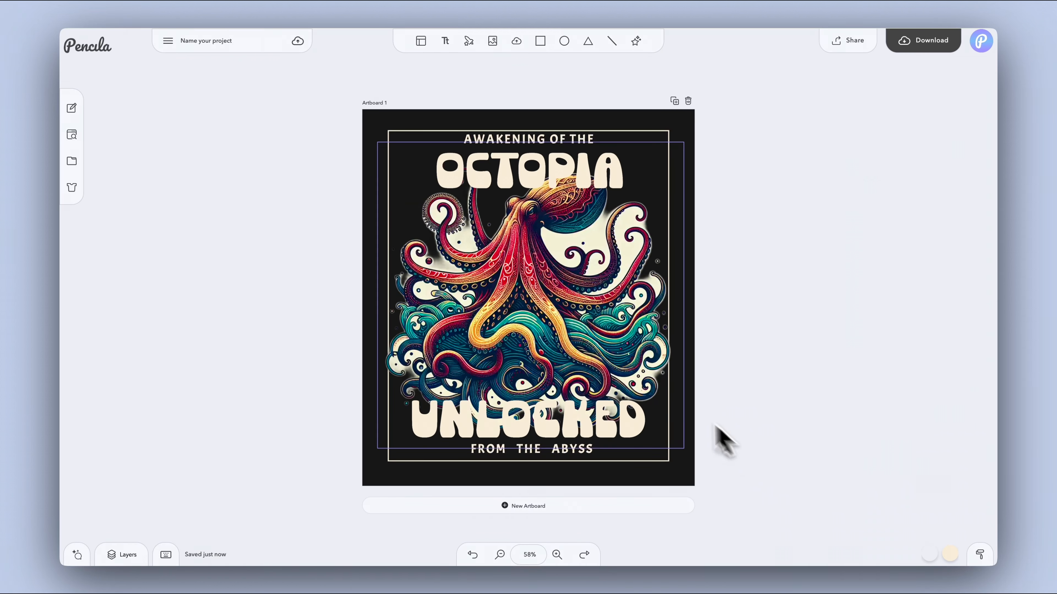
Change the small line above the OCTOPIA headline to "ULEASH THE BEAST".
{"action": "left_click", "coordinate": [492, 139]}
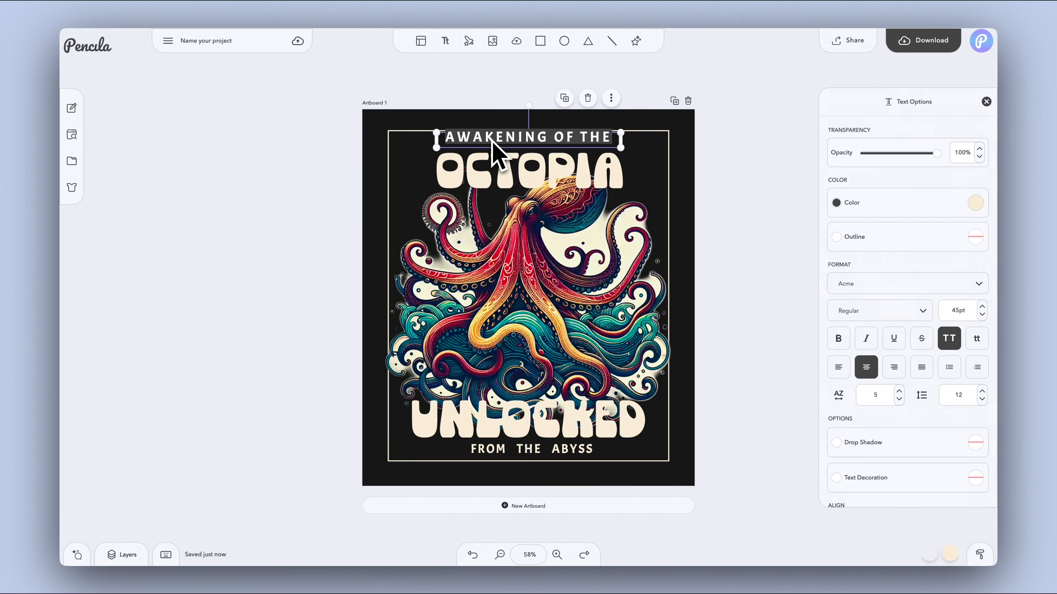
{"action": "type", "text": "ULEASH THE BEAST"}
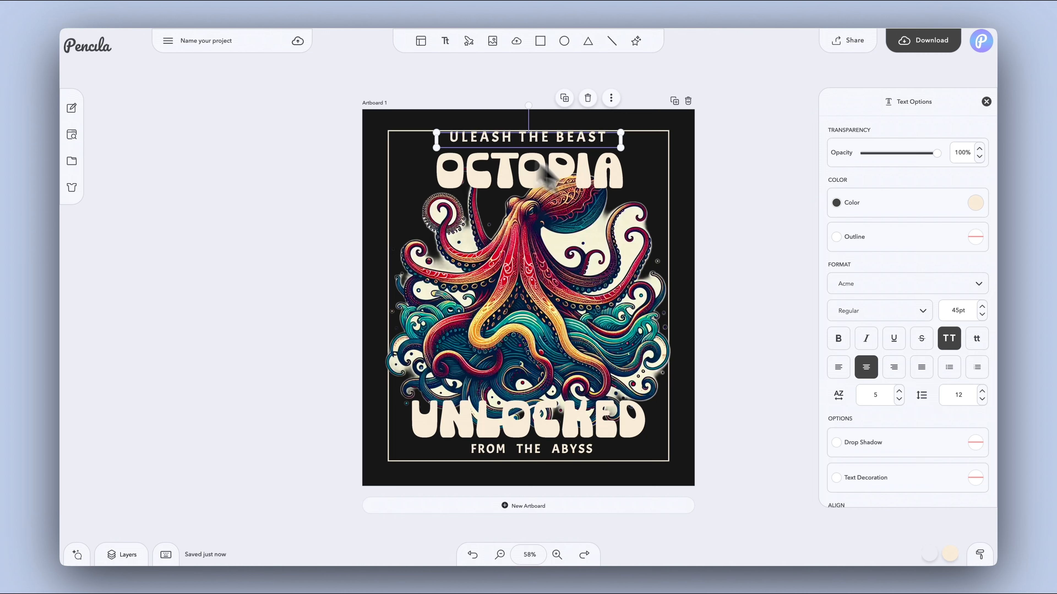
{"action": "left_click", "coordinate": [746, 300]}
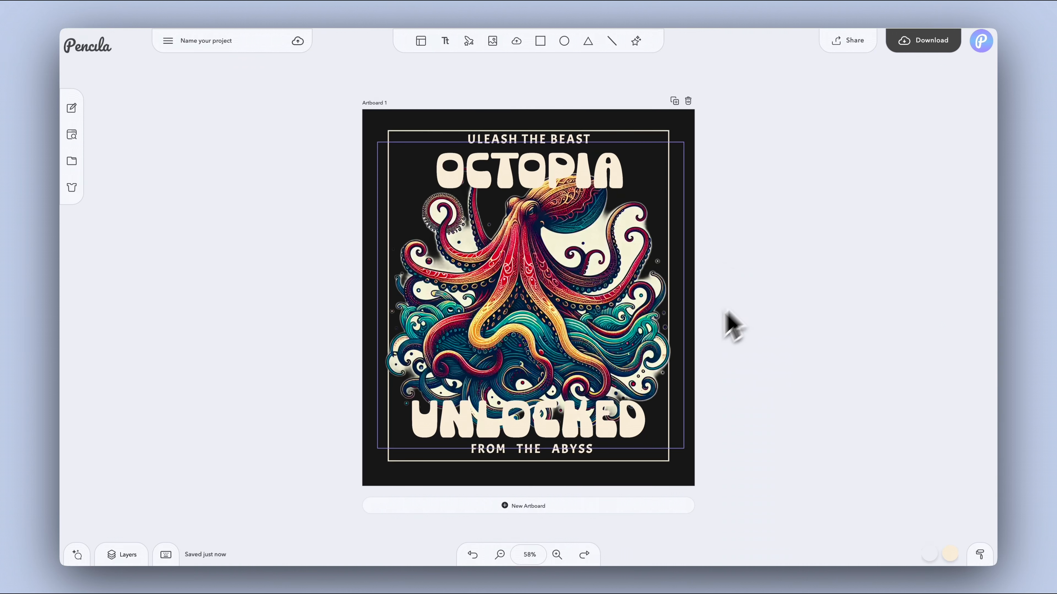
Delete the FROM THE ABYSS line and the rectangular outline framing the design.
{"action": "left_click", "coordinate": [512, 456]}
{"action": "key", "text": "Delete"}
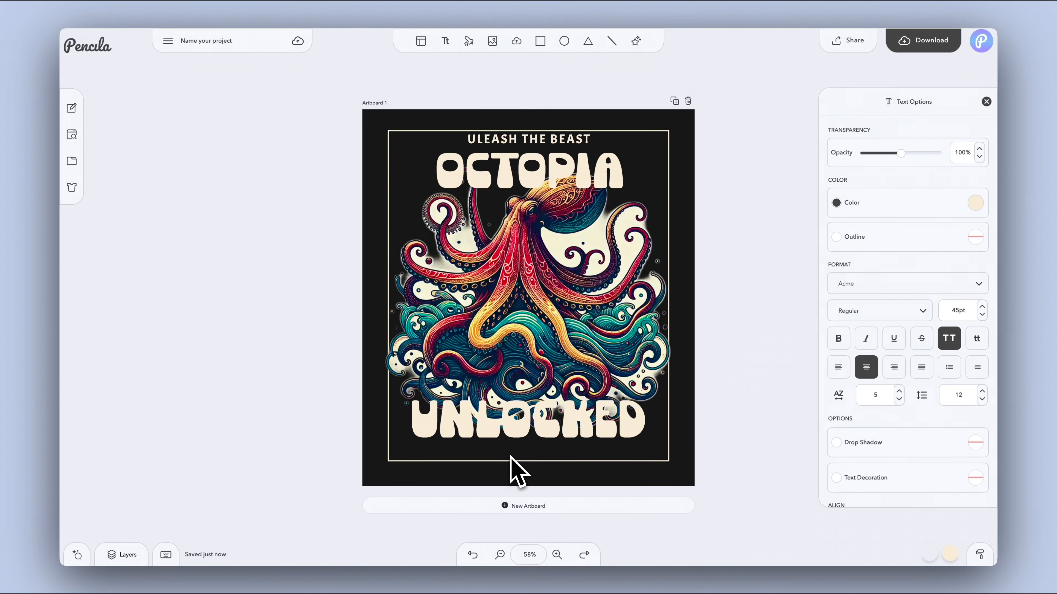
{"action": "left_click", "coordinate": [667, 136]}
{"action": "key", "text": "Delete"}
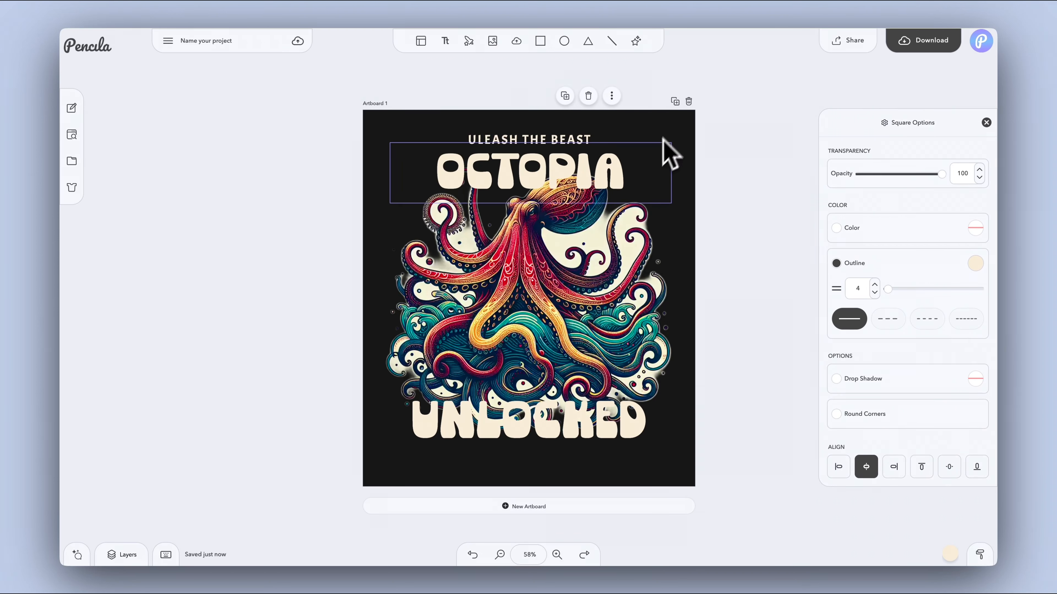
Shrink the octopus graphic slightly, tilt it counterclockwise and reposition it between the two headlines.
{"action": "left_click", "coordinate": [665, 144]}
{"action": "left_click_drag", "start_coordinate": [683, 143], "coordinate": [656, 182]}
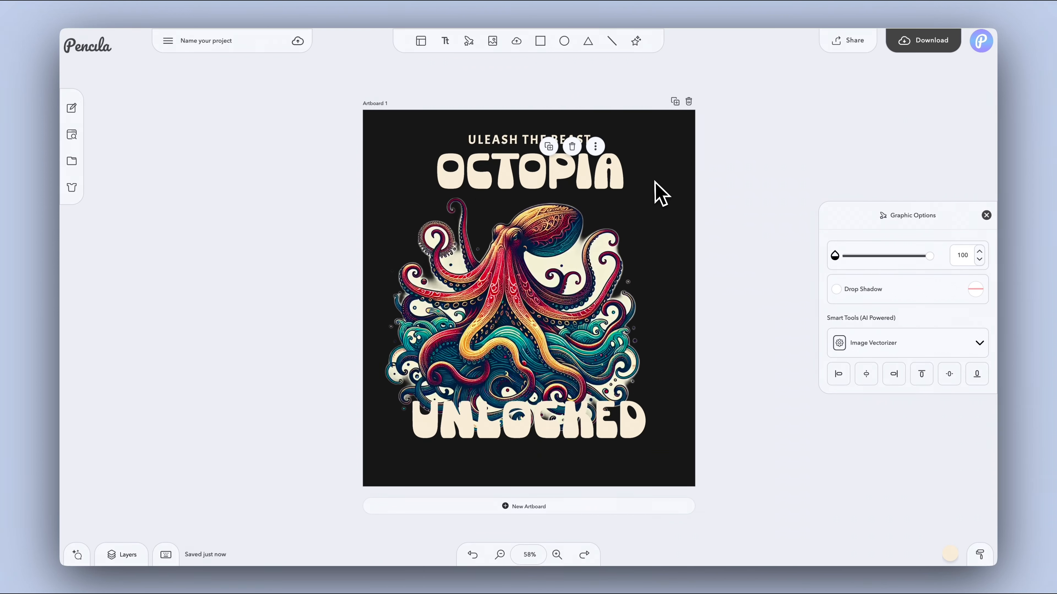
{"action": "left_click_drag", "start_coordinate": [515, 149], "coordinate": [461, 158]}
{"action": "left_click_drag", "start_coordinate": [545, 324], "coordinate": [556, 308]}
{"action": "left_click", "coordinate": [772, 396]}
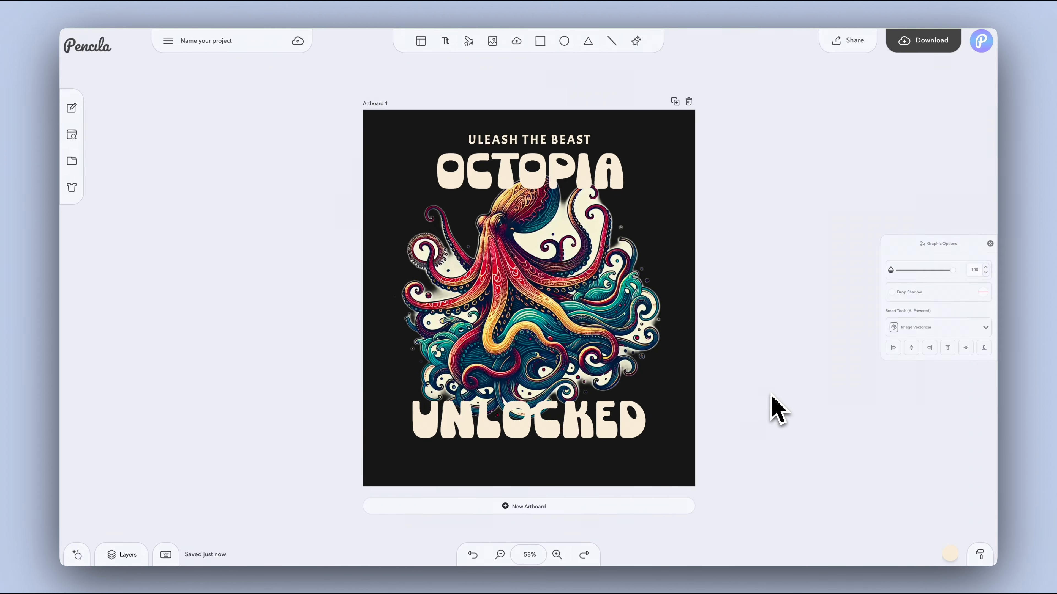
Recolor the OCTOPIA headline and the ULEASH THE BEAST line white.
{"action": "left_click", "coordinate": [550, 188]}
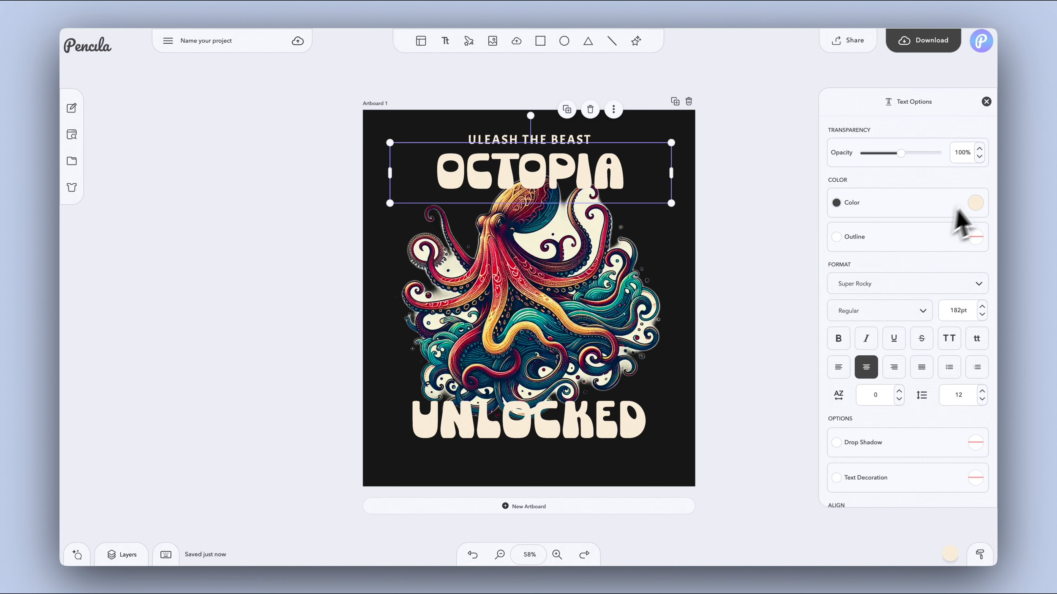
{"action": "left_click", "coordinate": [974, 204]}
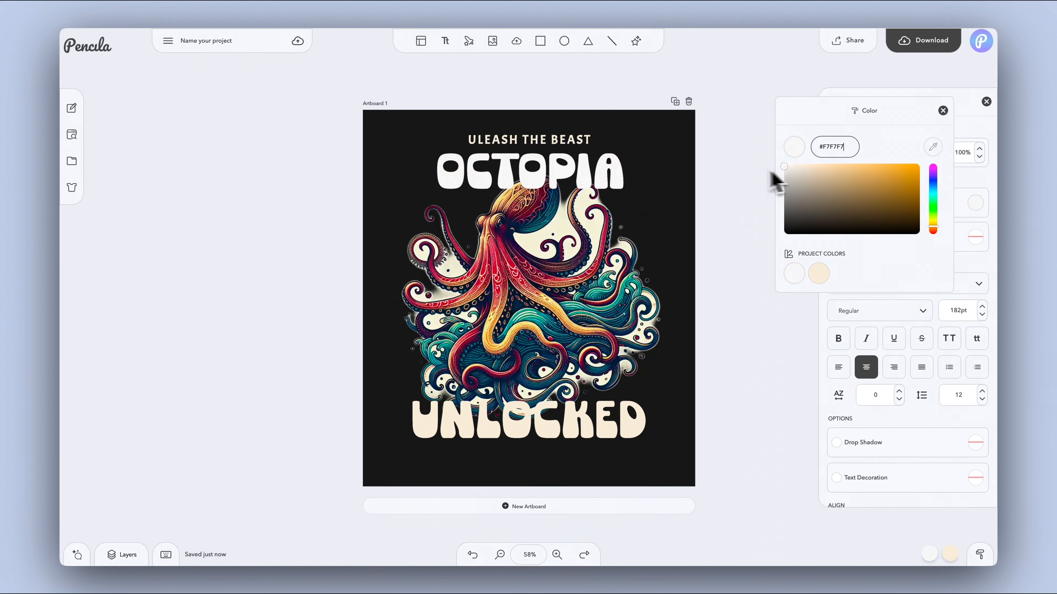
{"action": "left_click", "coordinate": [536, 143]}
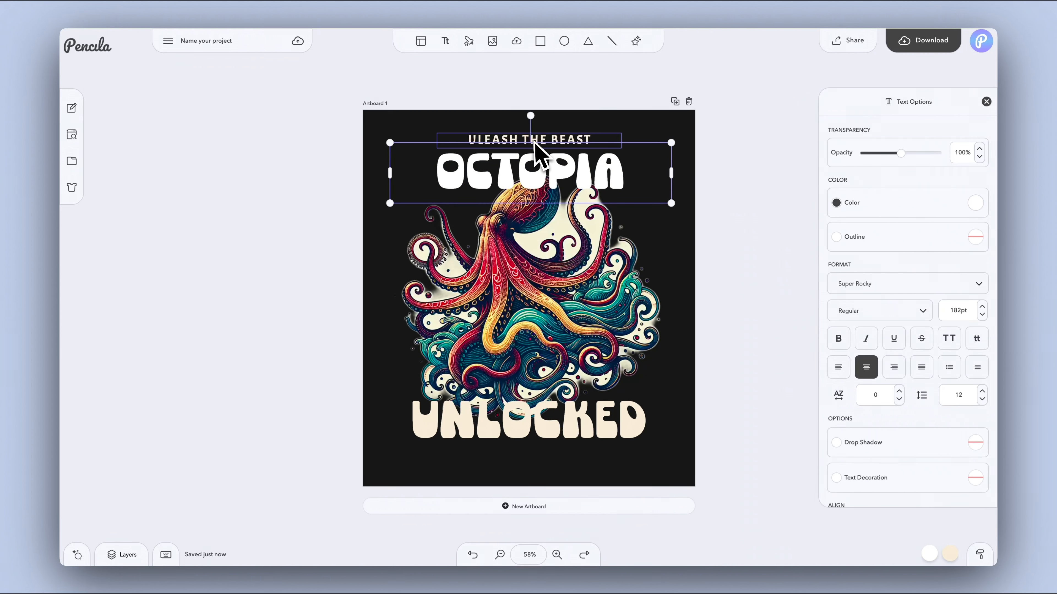
{"action": "left_click", "coordinate": [976, 208]}
{"action": "left_click_drag", "start_coordinate": [886, 189], "coordinate": [708, 146]}
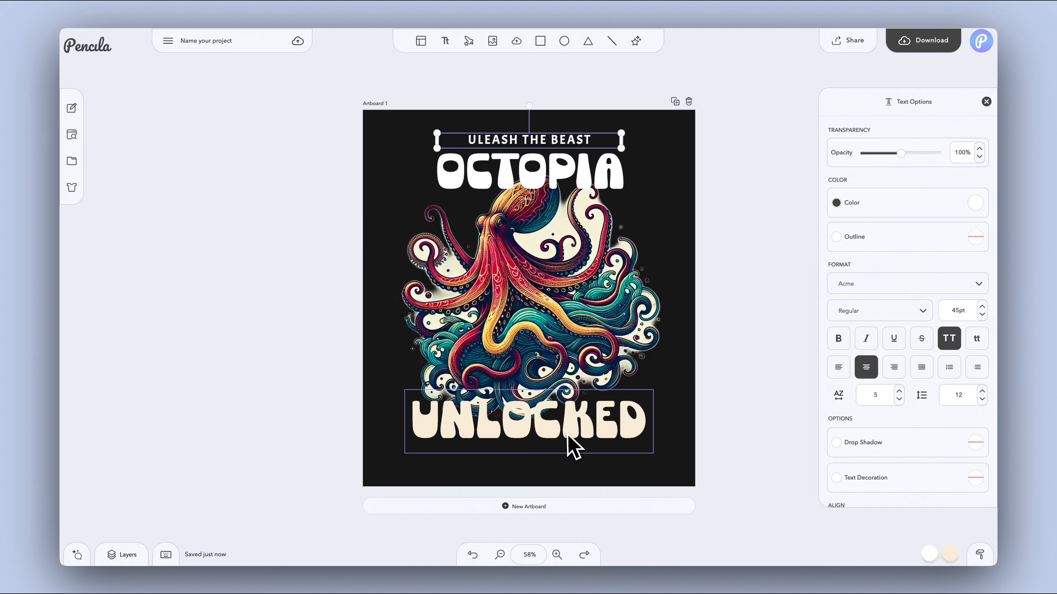
Recolor the UNLOCKED text white and start downloading the finished design.
{"action": "left_click", "coordinate": [572, 445]}
{"action": "left_click", "coordinate": [975, 204]}
{"action": "left_click_drag", "start_coordinate": [926, 229], "coordinate": [696, 148]}
{"action": "left_click", "coordinate": [723, 121]}
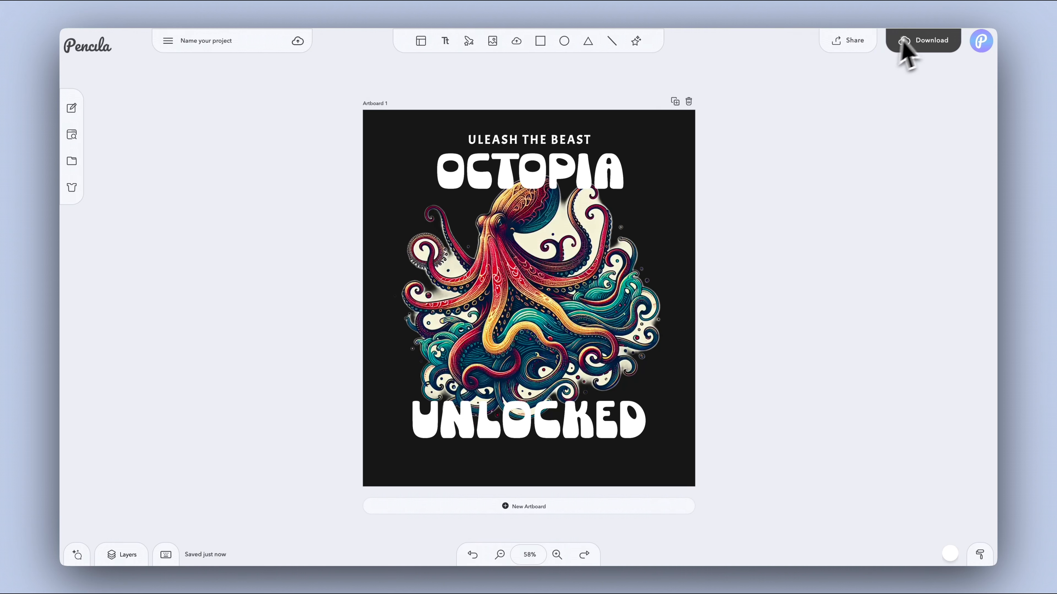
{"action": "left_click", "coordinate": [920, 48]}
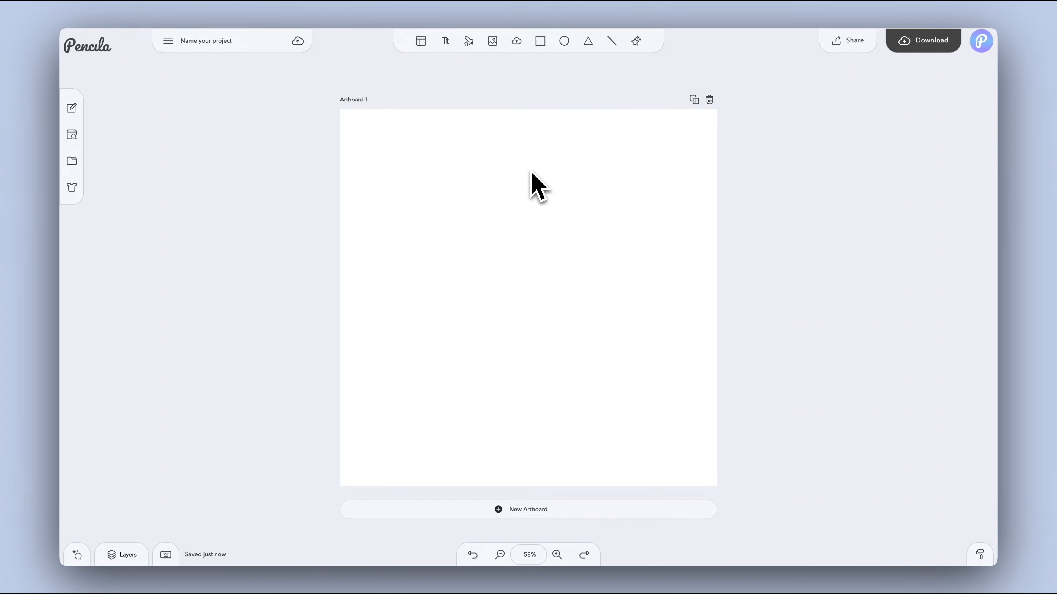
Generate a basic AI image in the Realistic style from the prompt "a fashion woman in the desert".
{"action": "left_click", "coordinate": [637, 42]}
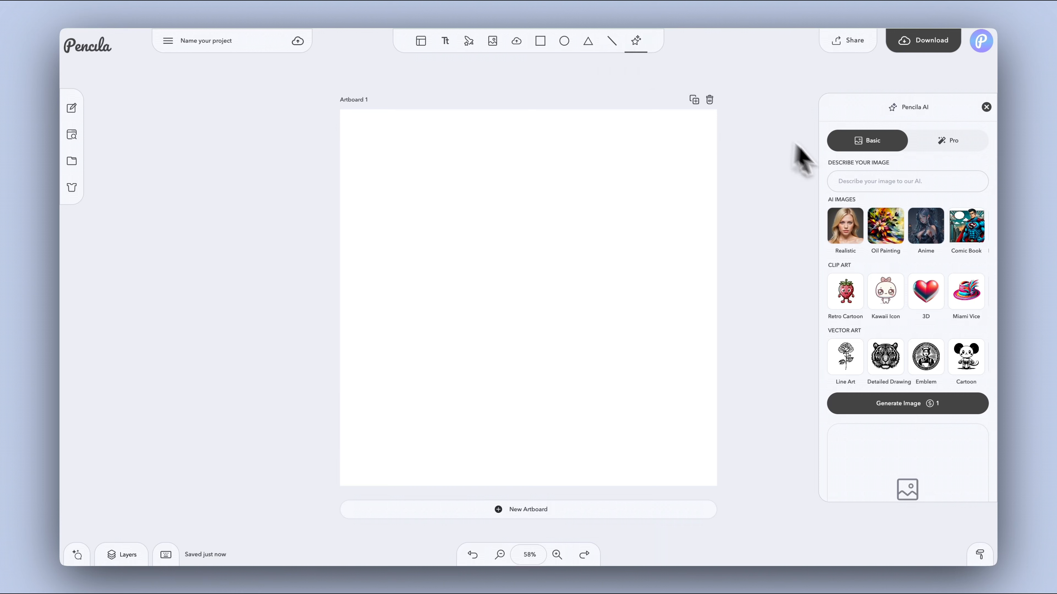
{"action": "left_click", "coordinate": [853, 186]}
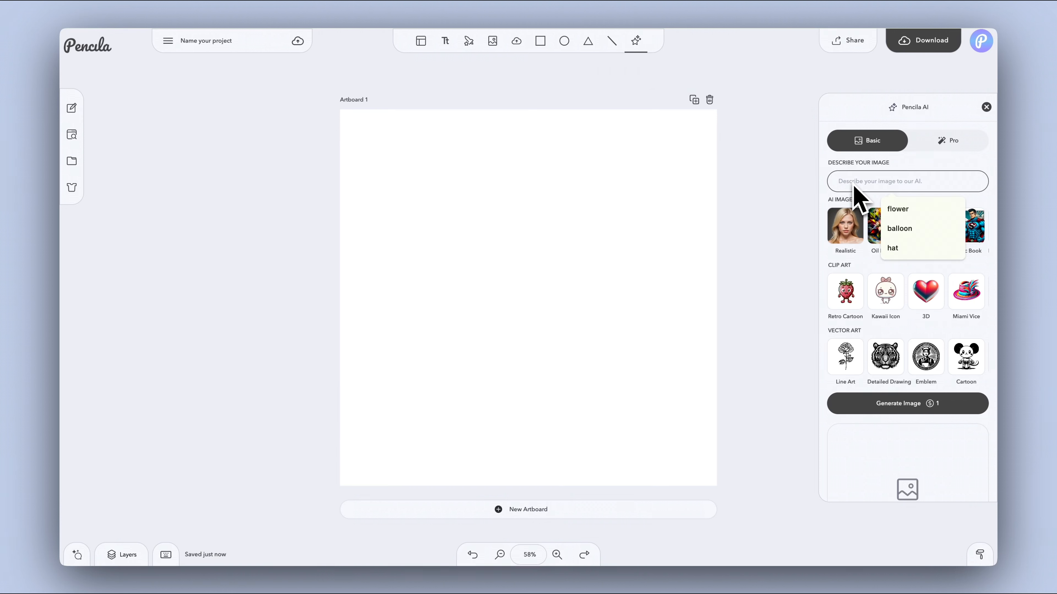
{"action": "type", "text": "a fashion woman in the desert"}
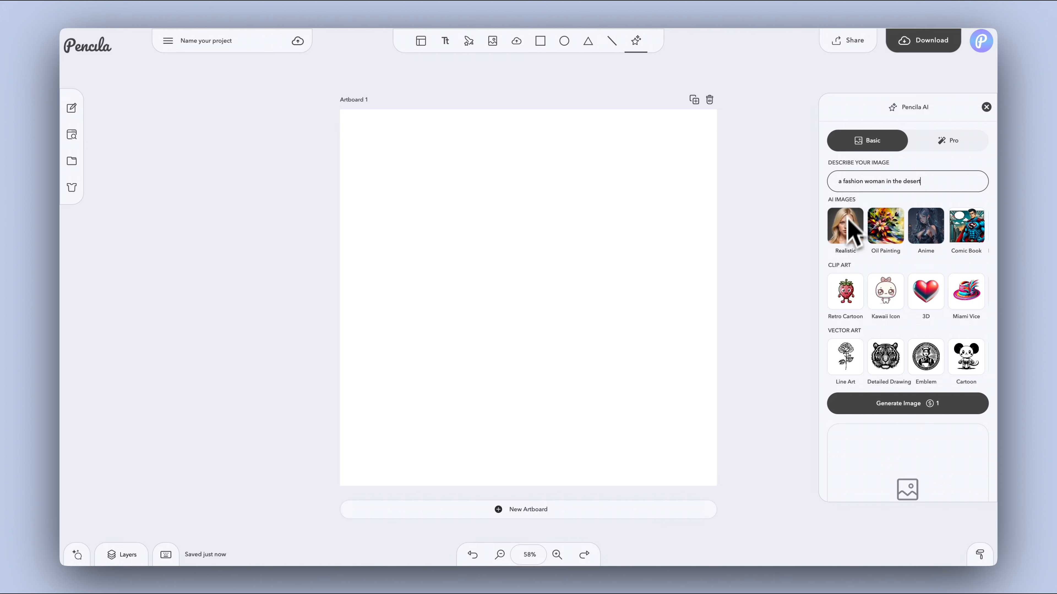
{"action": "left_click", "coordinate": [844, 233]}
{"action": "left_click", "coordinate": [884, 405]}
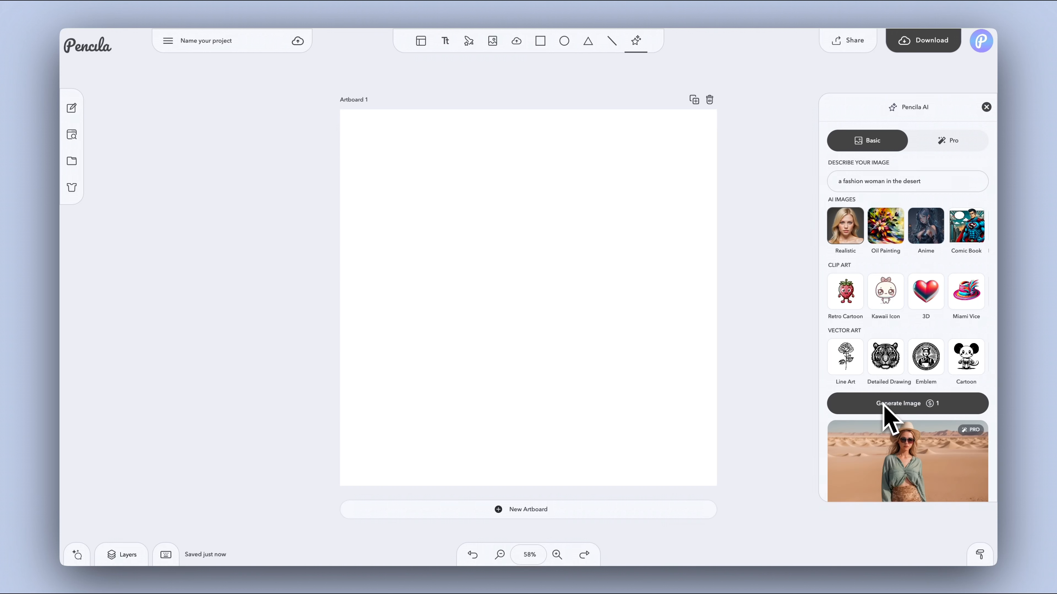
Try out the generated desert image enlarged near the artboard's center, and delete it from the artboard.
{"action": "left_click", "coordinate": [903, 474]}
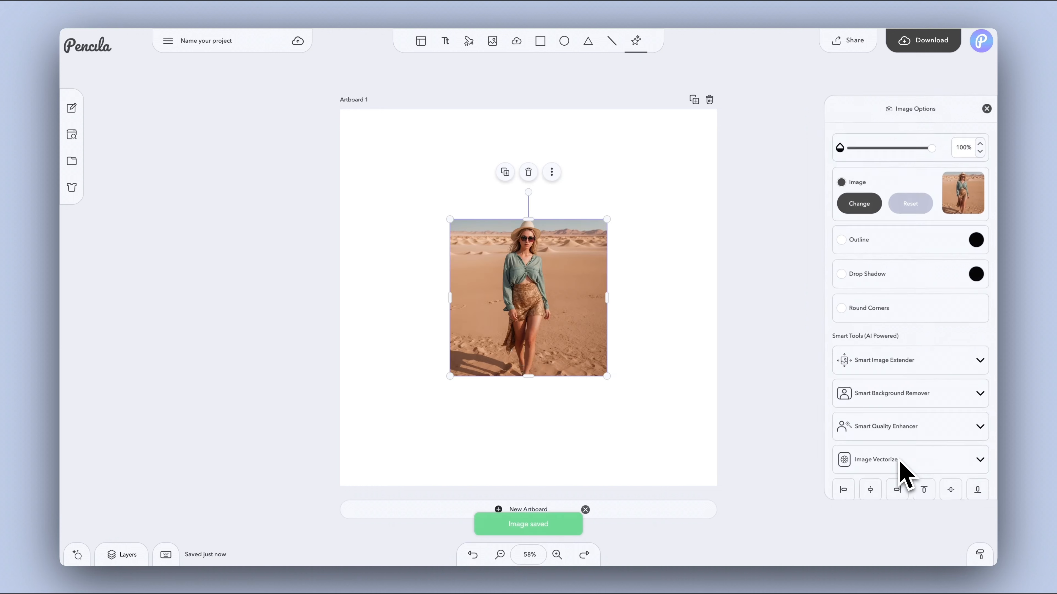
{"action": "left_click_drag", "start_coordinate": [606, 376], "coordinate": [674, 443]}
{"action": "left_click_drag", "start_coordinate": [576, 339], "coordinate": [550, 296]}
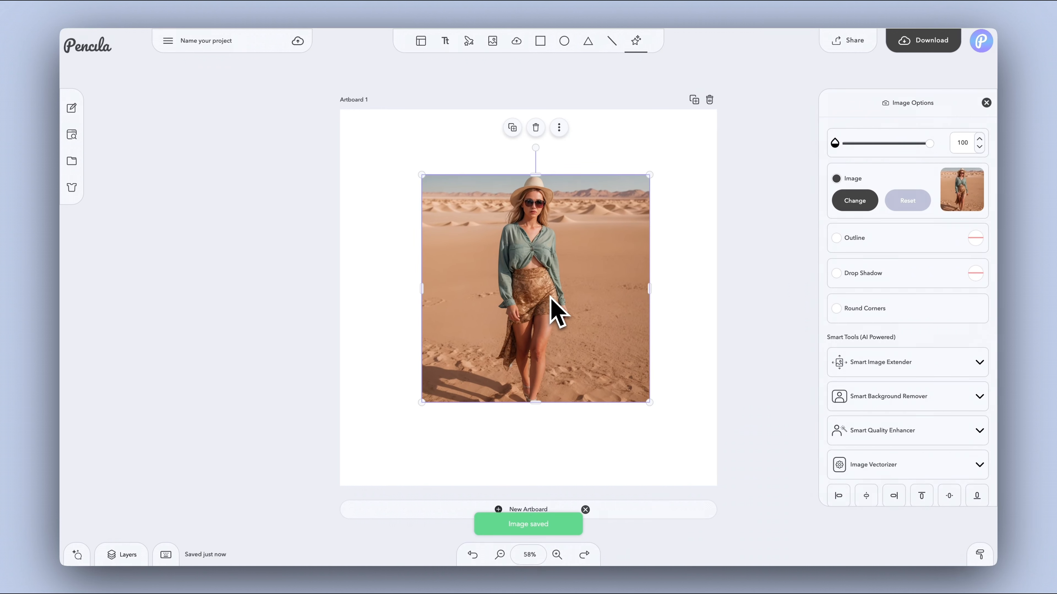
{"action": "key", "text": "Delete"}
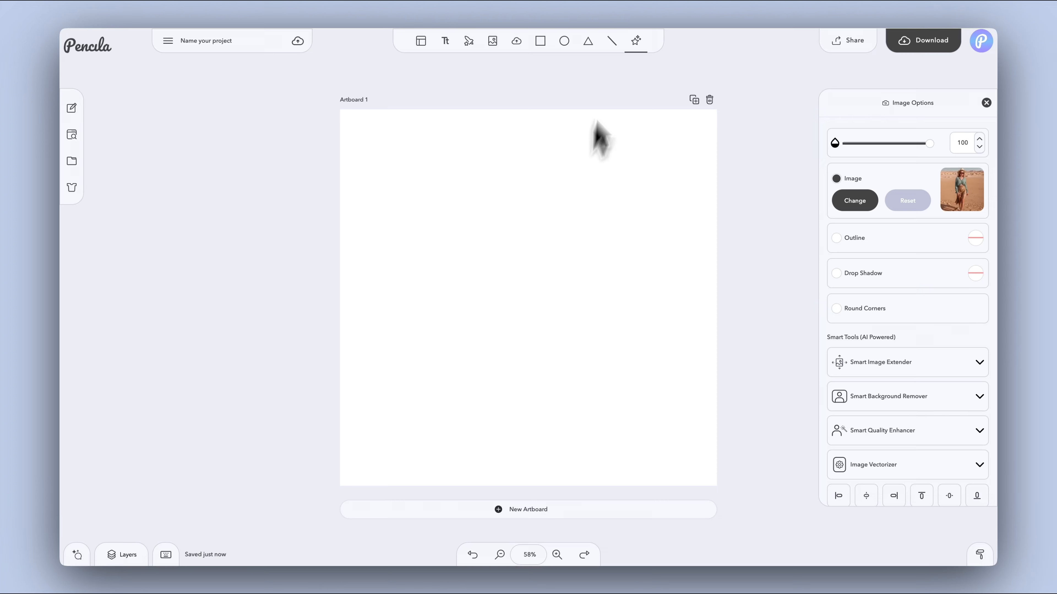
Generate a Retro Cartoon clip art image from the prompt "a blueberry".
{"action": "left_click", "coordinate": [634, 46]}
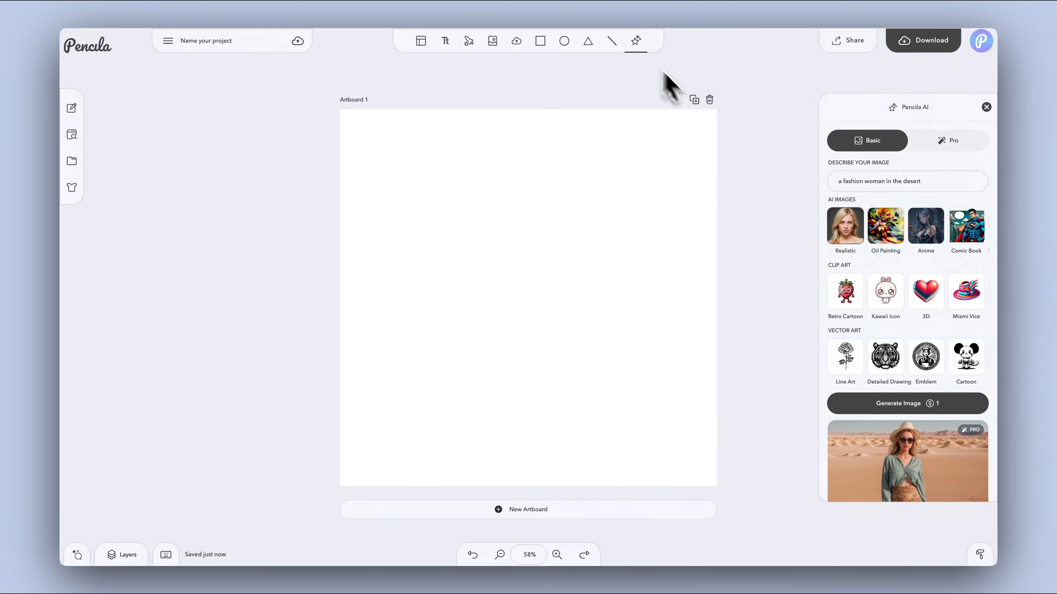
{"action": "left_click", "coordinate": [849, 296]}
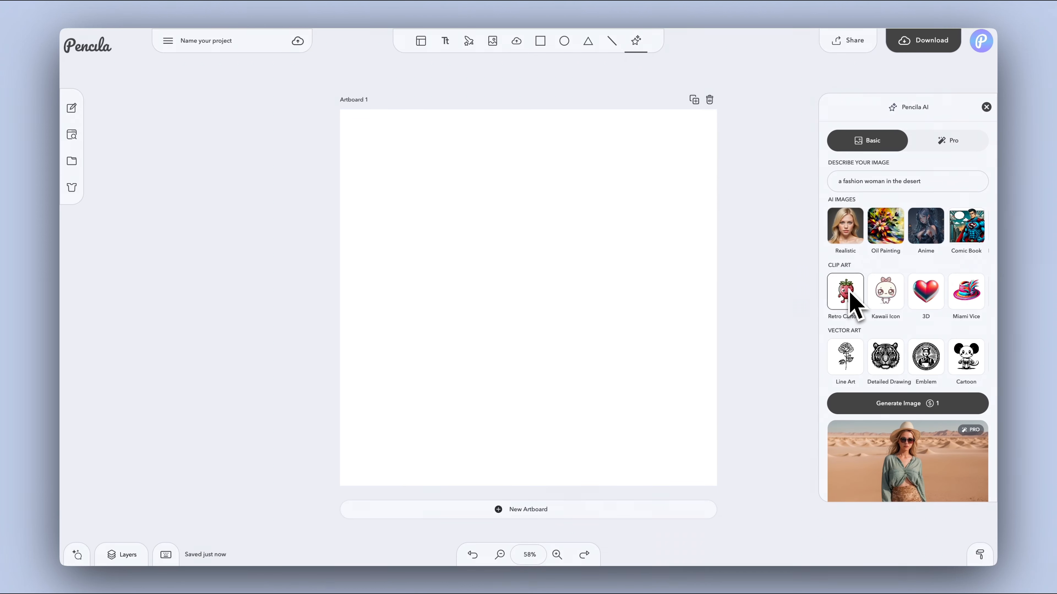
{"action": "triple_click", "coordinate": [870, 183]}
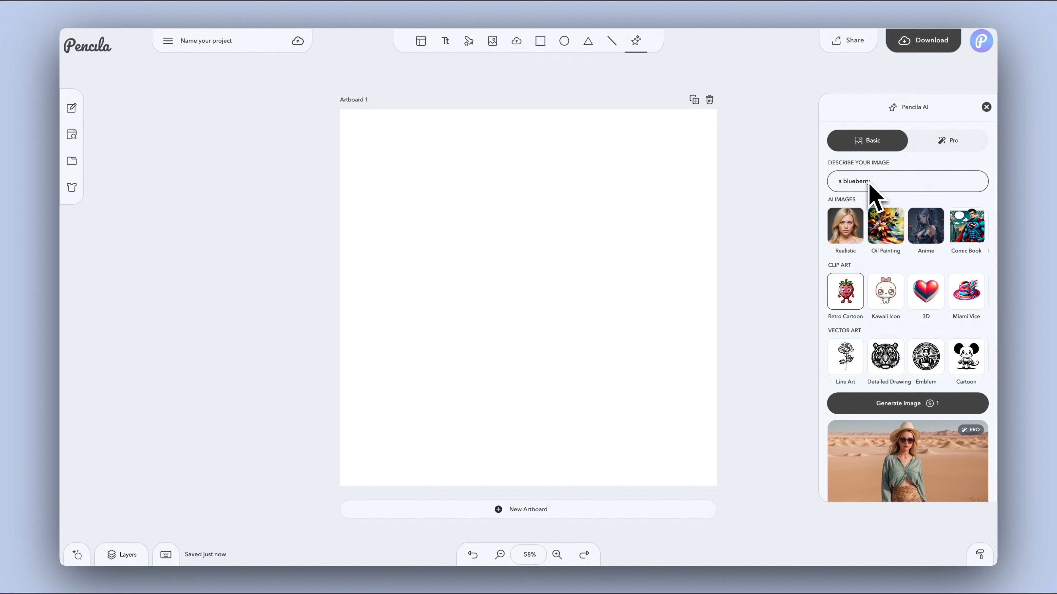
{"action": "type", "text": "a blueberry"}
{"action": "left_click", "coordinate": [895, 404]}
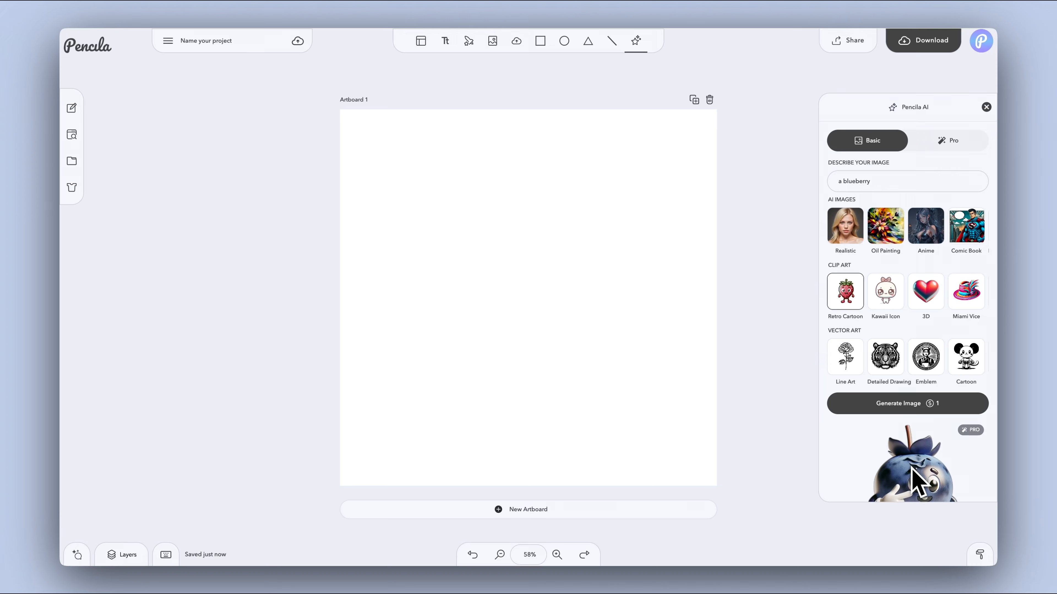
Try the generated blueberry on the artboard, and generate a Detailed Drawing vector image from the prompt "a tiger".
{"action": "left_click", "coordinate": [913, 478]}
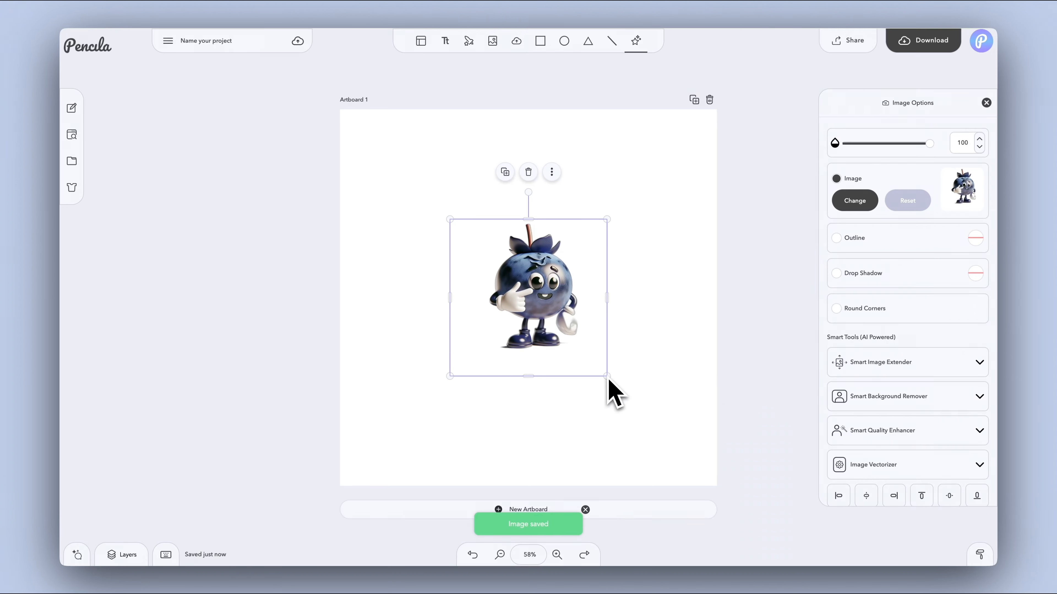
{"action": "left_click", "coordinate": [637, 42]}
{"action": "left_click", "coordinate": [890, 351]}
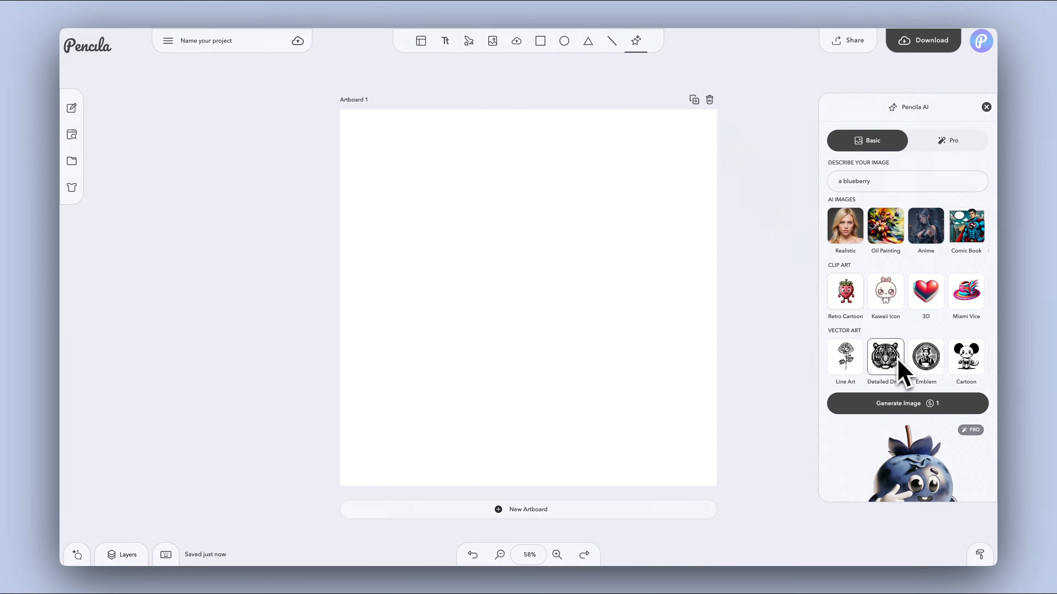
{"action": "double_click", "coordinate": [882, 184]}
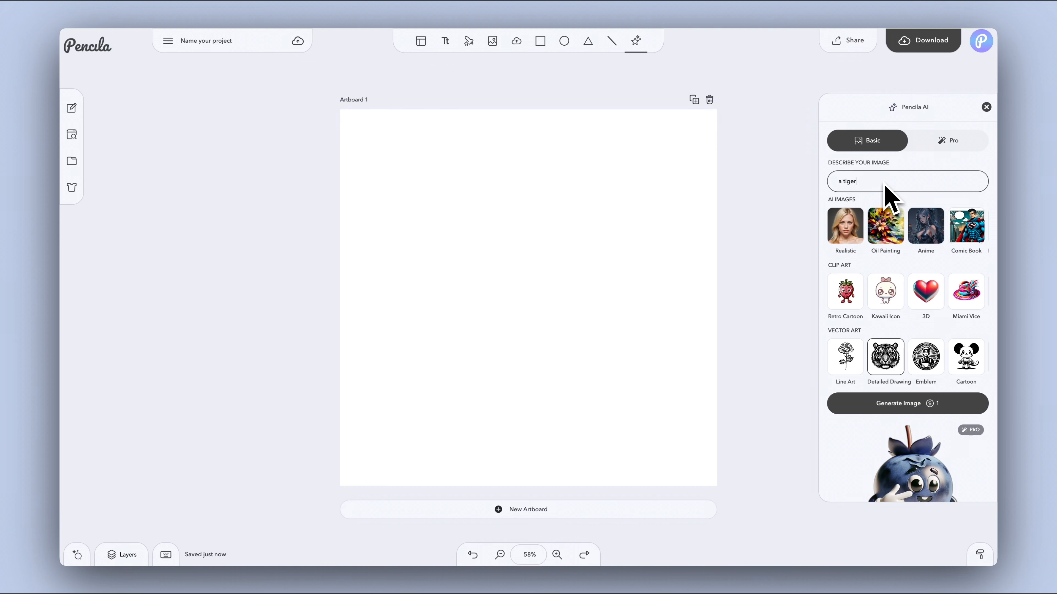
{"action": "left_click", "coordinate": [896, 403]}
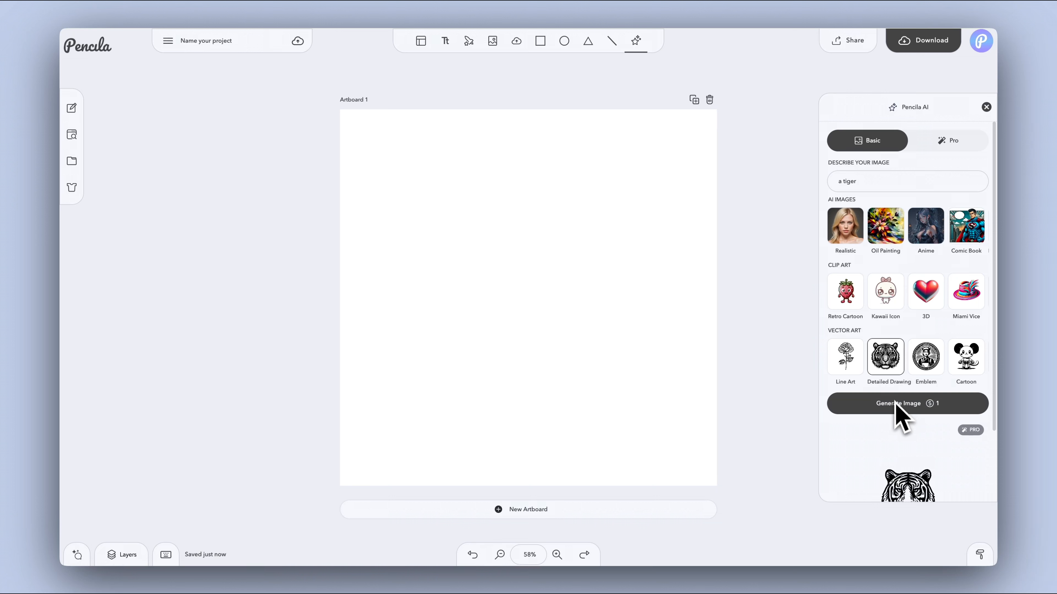
Place the generated tiger head on the artboard, enlarge it, and reposition it at the artboard's center.
{"action": "left_click", "coordinate": [906, 489]}
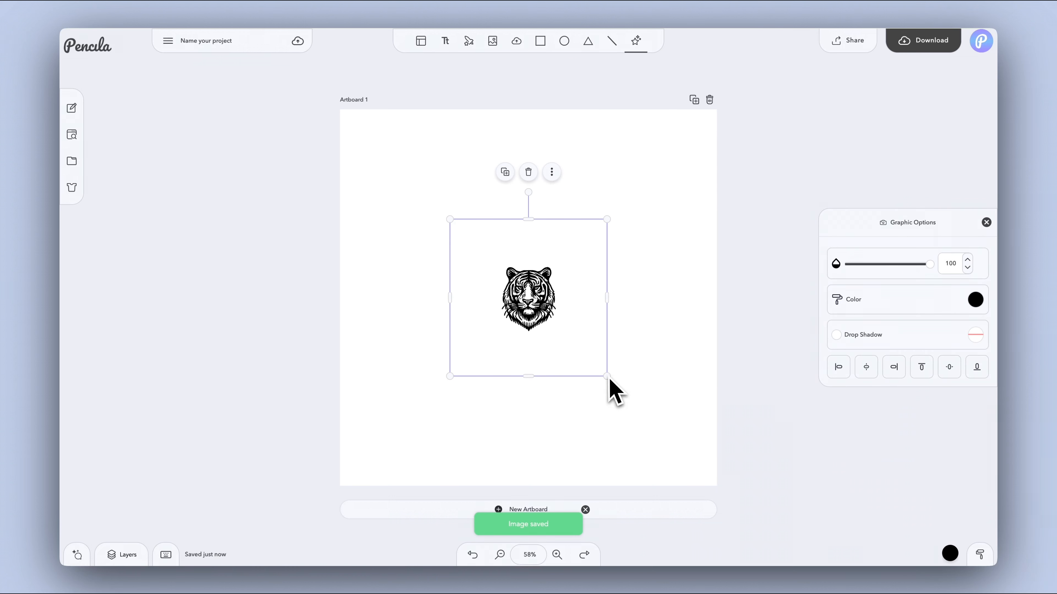
{"action": "left_click_drag", "start_coordinate": [607, 377], "coordinate": [907, 568]}
{"action": "left_click_drag", "start_coordinate": [662, 373], "coordinate": [544, 271]}
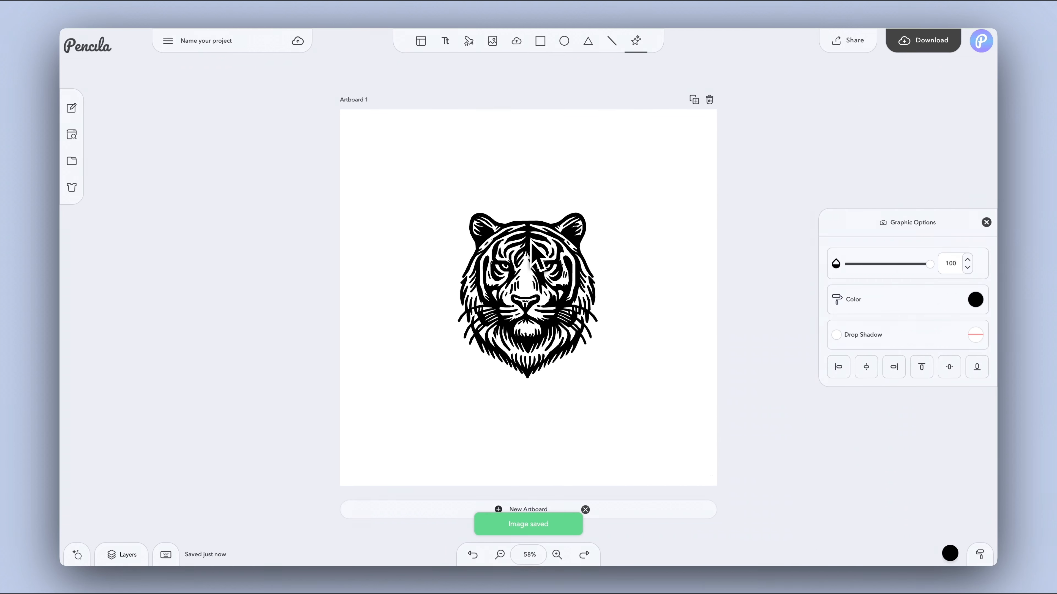
Recolor the tiger head red (#DE3333) and delete it from the artboard.
{"action": "left_click", "coordinate": [975, 300]}
{"action": "left_click", "coordinate": [877, 279]}
{"action": "left_click", "coordinate": [889, 270]}
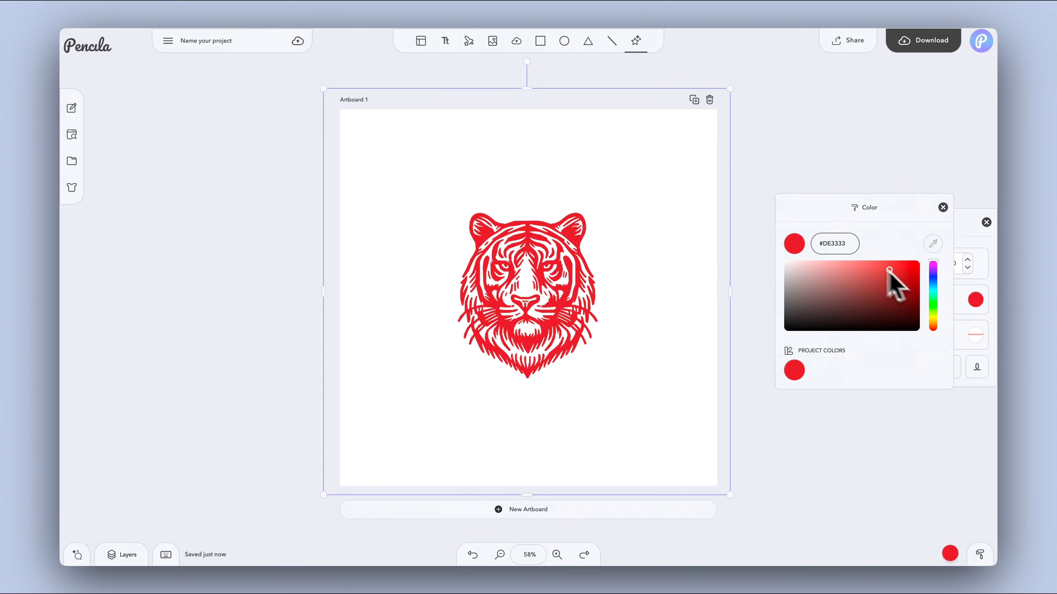
{"action": "left_click", "coordinate": [943, 208]}
{"action": "left_click", "coordinate": [986, 223]}
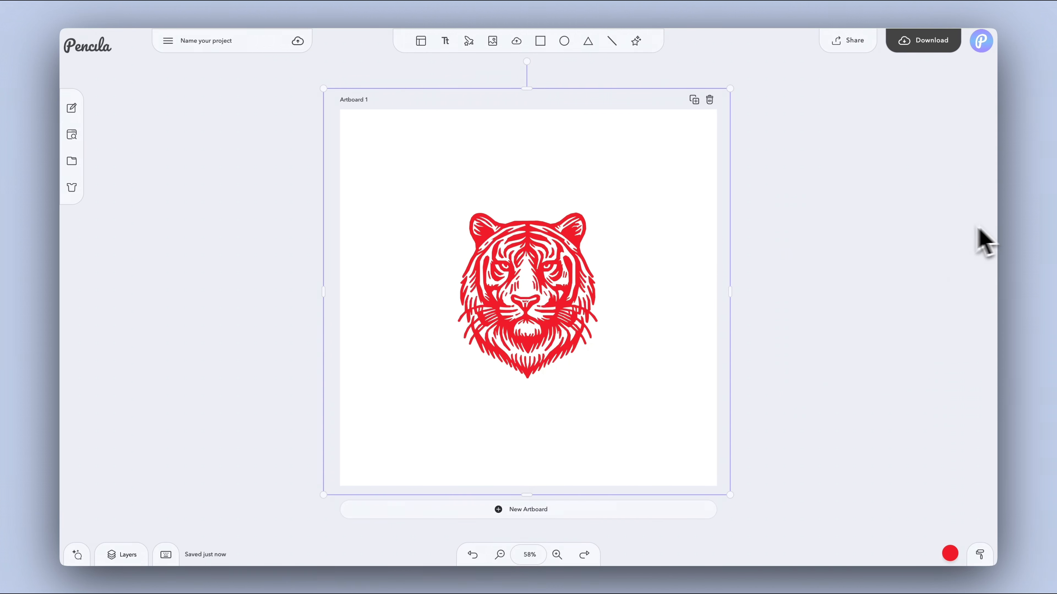
{"action": "key", "text": "Delete"}
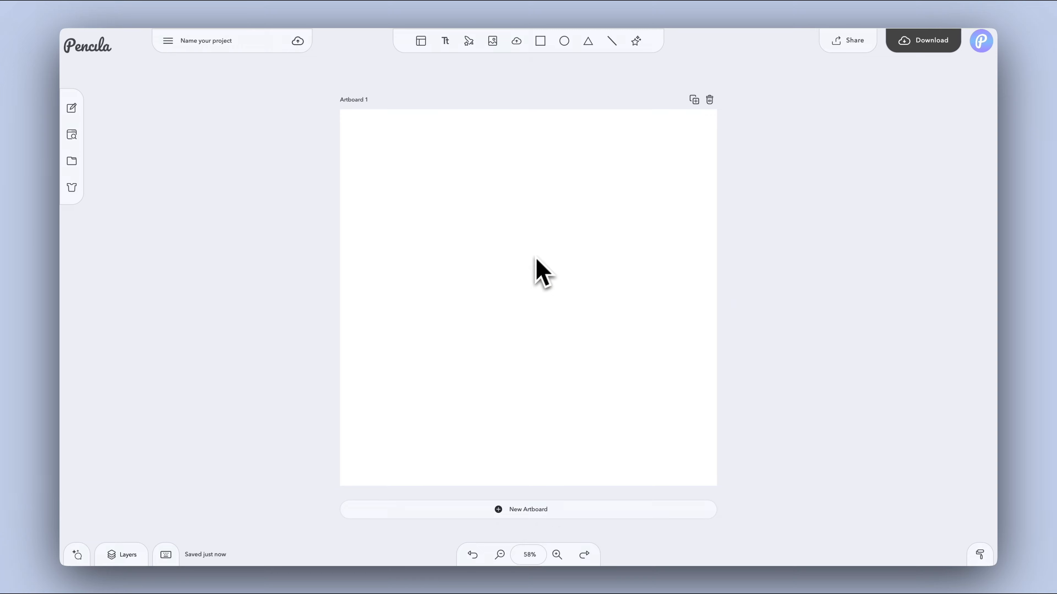
Add the free library image of the mushroom-shaped cloud to the artboard and shift it slightly downward.
{"action": "left_click", "coordinate": [494, 42]}
{"action": "scroll", "coordinate": [866, 404], "scroll_direction": "down", "scroll_amount": 4}
{"action": "scroll", "coordinate": [866, 404], "scroll_direction": "down", "scroll_amount": 20}
{"action": "scroll", "coordinate": [866, 406], "scroll_direction": "down", "scroll_amount": 8}
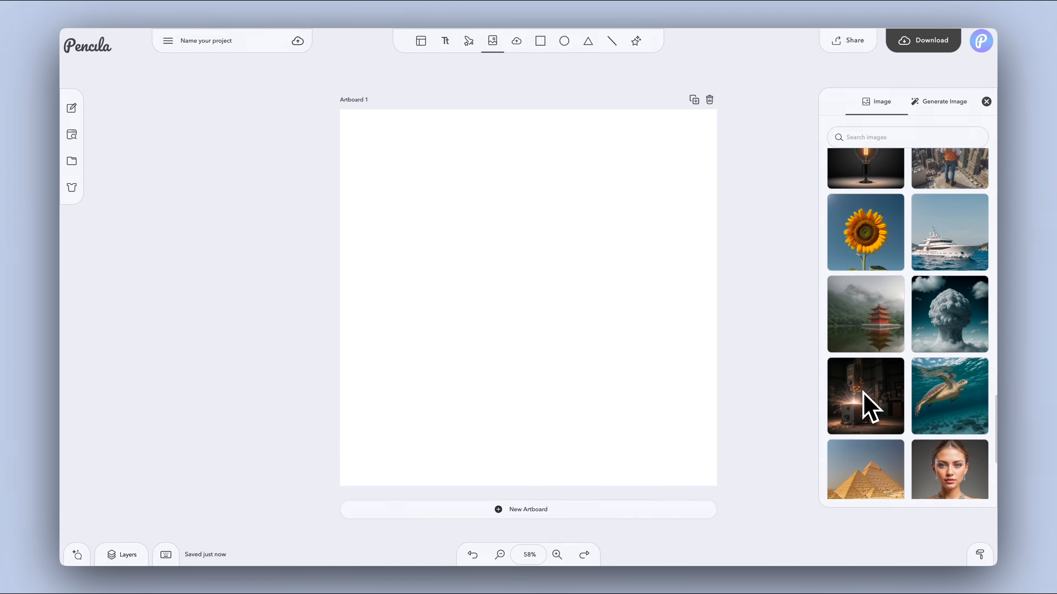
{"action": "left_click", "coordinate": [949, 334]}
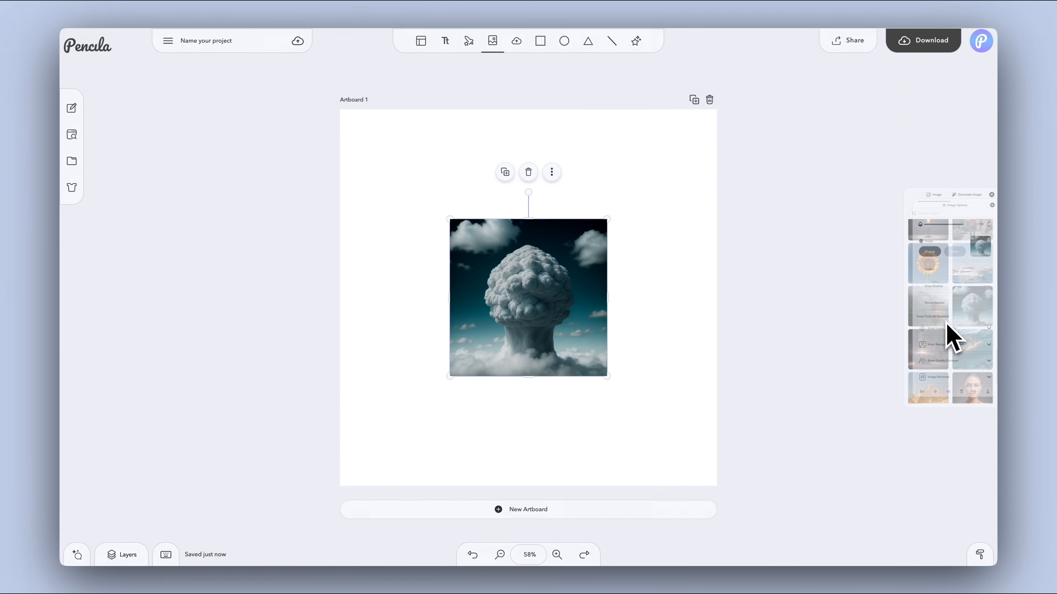
{"action": "mouse_move", "coordinate": [533, 325]}
{"action": "left_mouse_down"}
{"action": "mouse_move", "coordinate": [531, 349]}
{"action": "mouse_move", "coordinate": [525, 336]}
{"action": "left_mouse_up"}
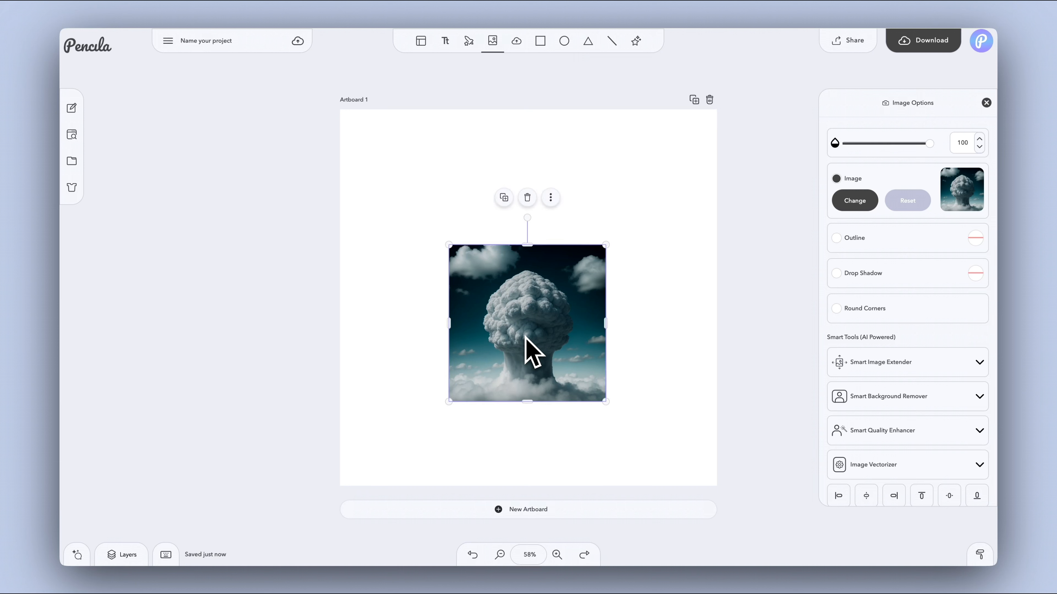
Try extending the cloud image upward with the Smart Image Extender, and delete the image.
{"action": "left_click", "coordinate": [871, 366]}
{"action": "left_click", "coordinate": [961, 484]}
{"action": "left_click_drag", "start_coordinate": [528, 247], "coordinate": [533, 157]}
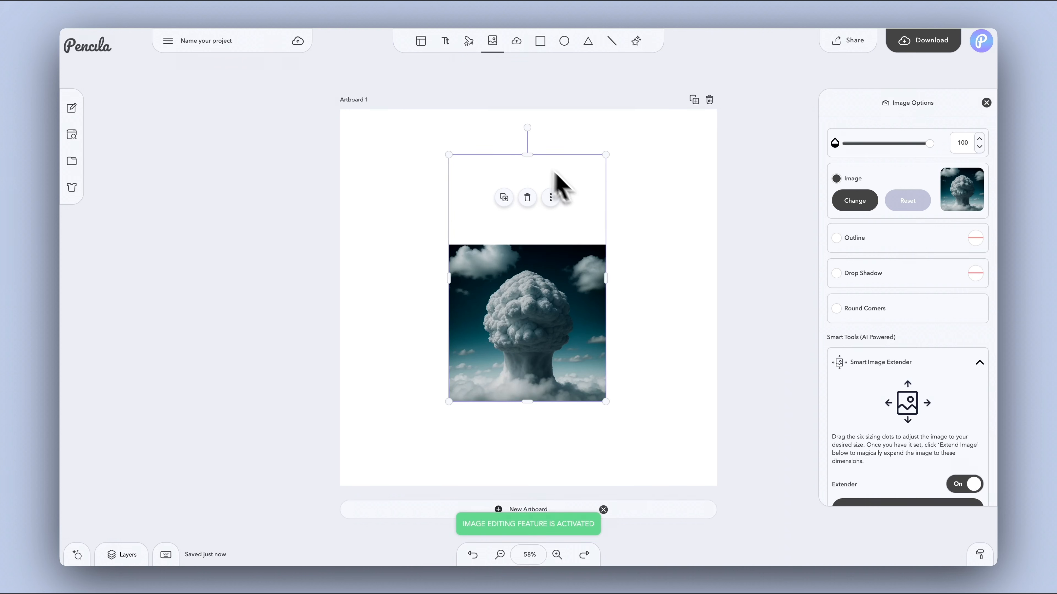
{"action": "scroll", "coordinate": [898, 420], "scroll_direction": "down", "scroll_amount": 2}
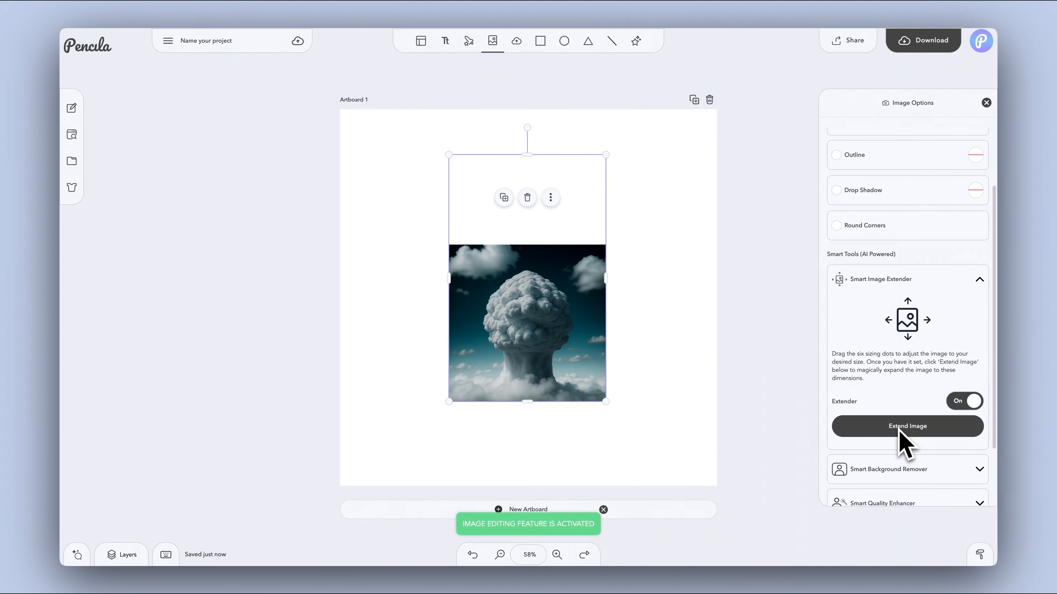
{"action": "left_click", "coordinate": [898, 432]}
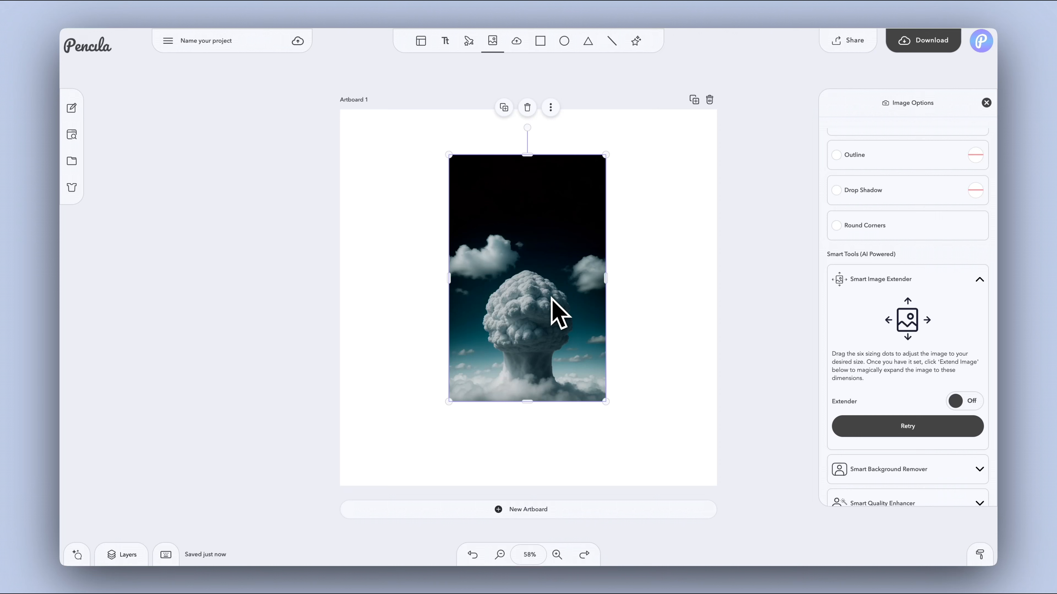
{"action": "key", "text": "Delete"}
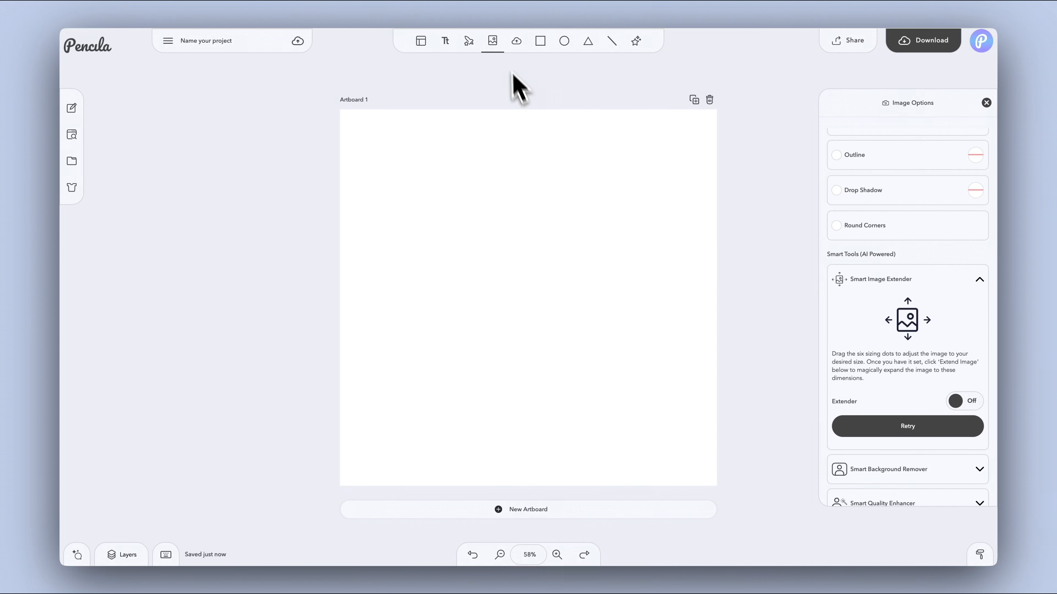
Try the Smart Background Remover in Object mode on the library's sunflower image, and delete the image from the artboard.
{"action": "left_click", "coordinate": [497, 42]}
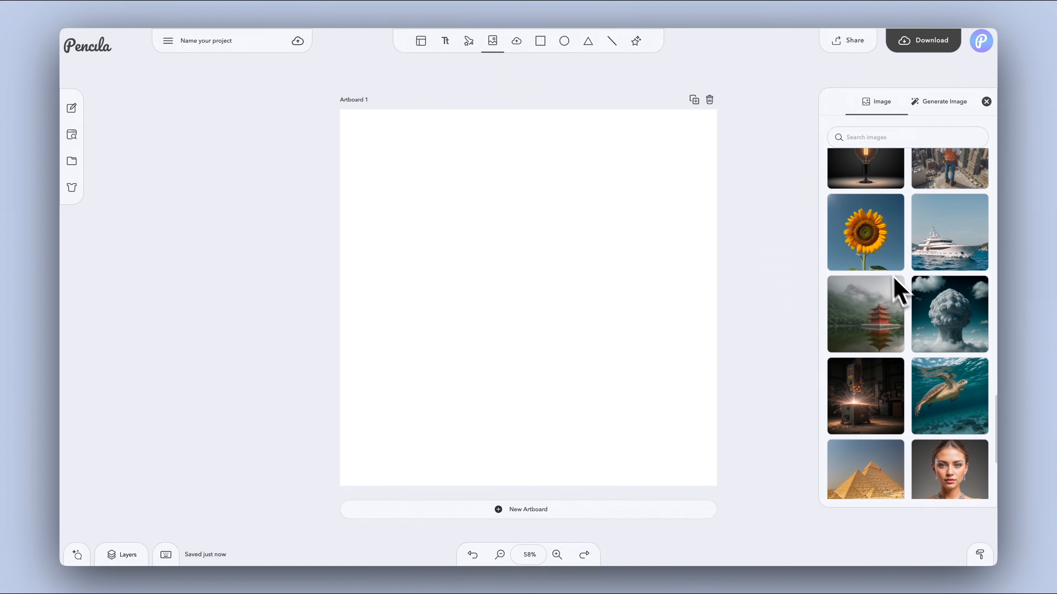
{"action": "left_click", "coordinate": [869, 249]}
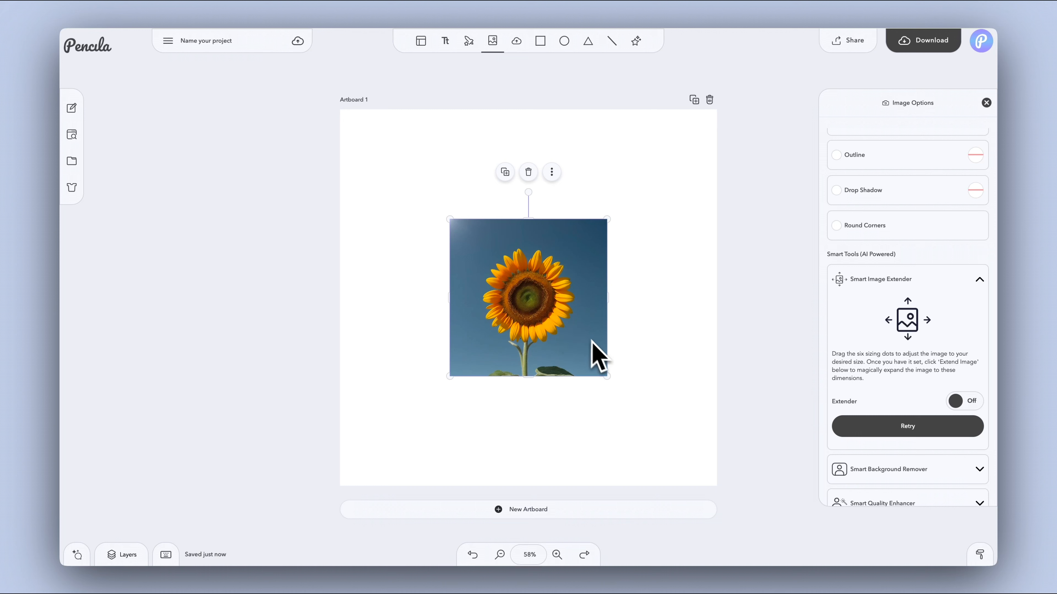
{"action": "left_click", "coordinate": [872, 470]}
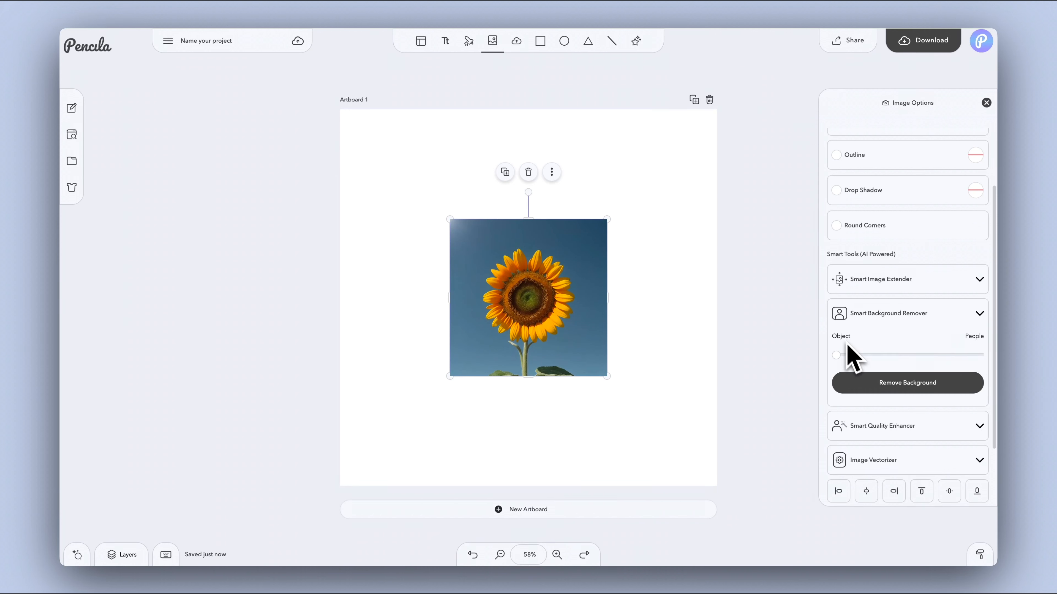
{"action": "left_click", "coordinate": [874, 391]}
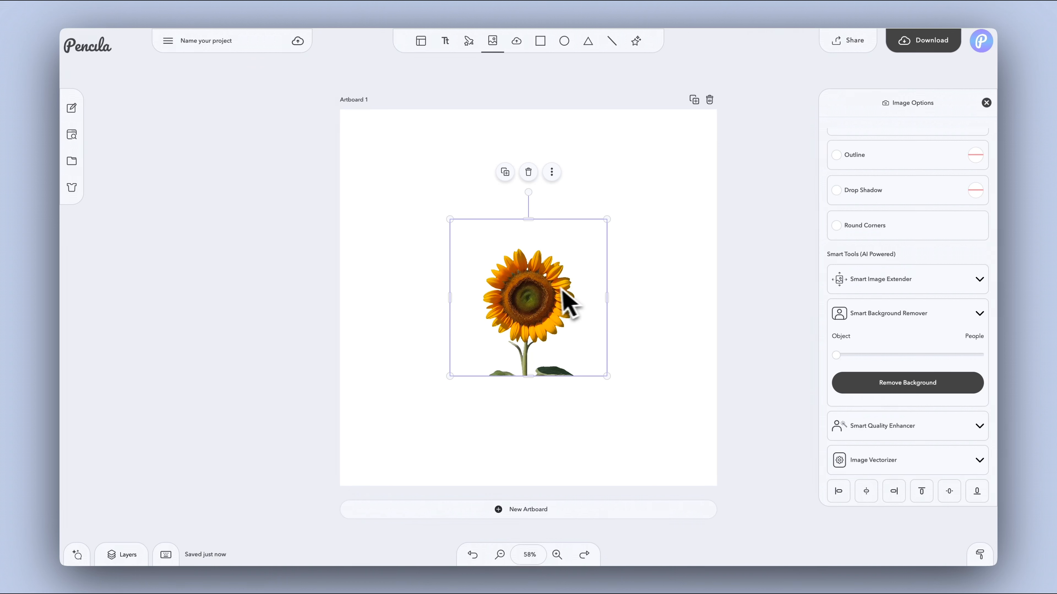
{"action": "key", "text": "Delete"}
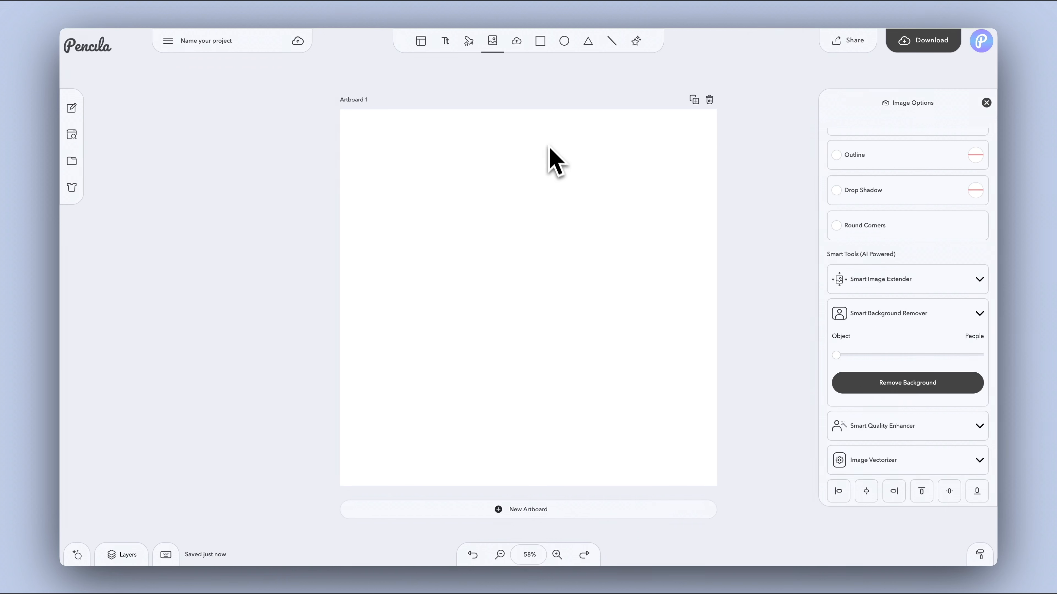
Add the free library portrait of the blonde woman to the artboard and arrange two copies of it side by side.
{"action": "left_click", "coordinate": [495, 41]}
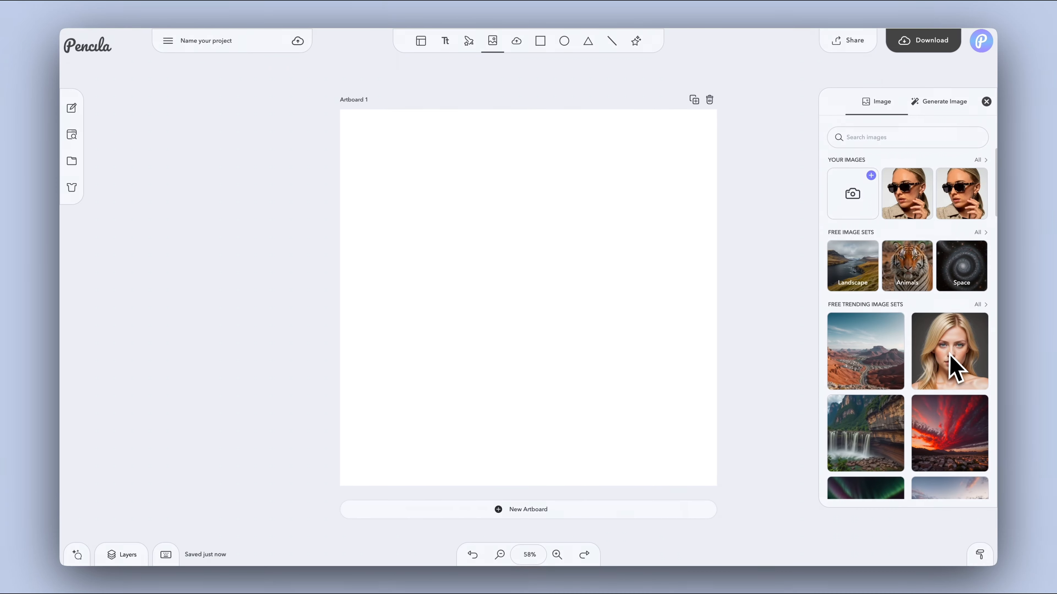
{"action": "left_click", "coordinate": [949, 355]}
{"action": "left_click_drag", "start_coordinate": [538, 290], "coordinate": [634, 305]}
{"action": "key", "text": "ctrl+d"}
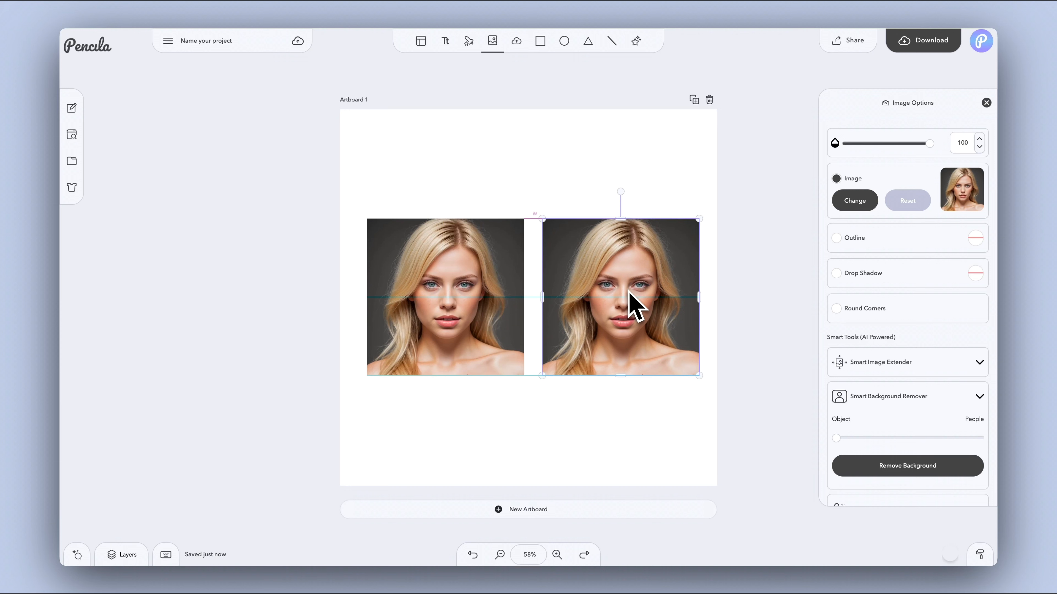
Enhance the quality of the right-hand portrait copy with the Smart Quality Enhancer.
{"action": "scroll", "coordinate": [865, 408], "scroll_direction": "down", "scroll_amount": 2}
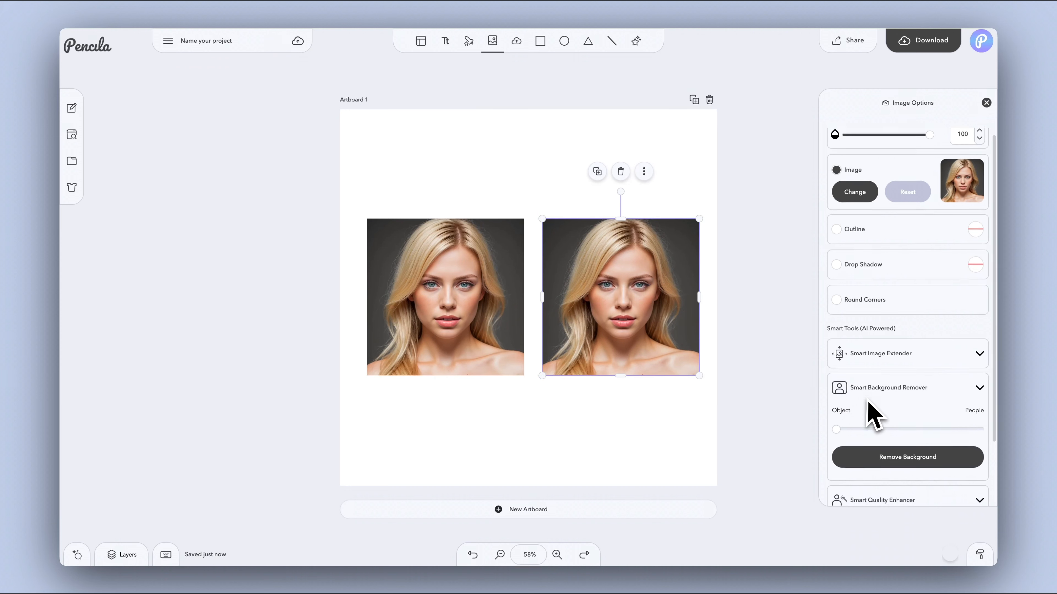
{"action": "left_click", "coordinate": [882, 426]}
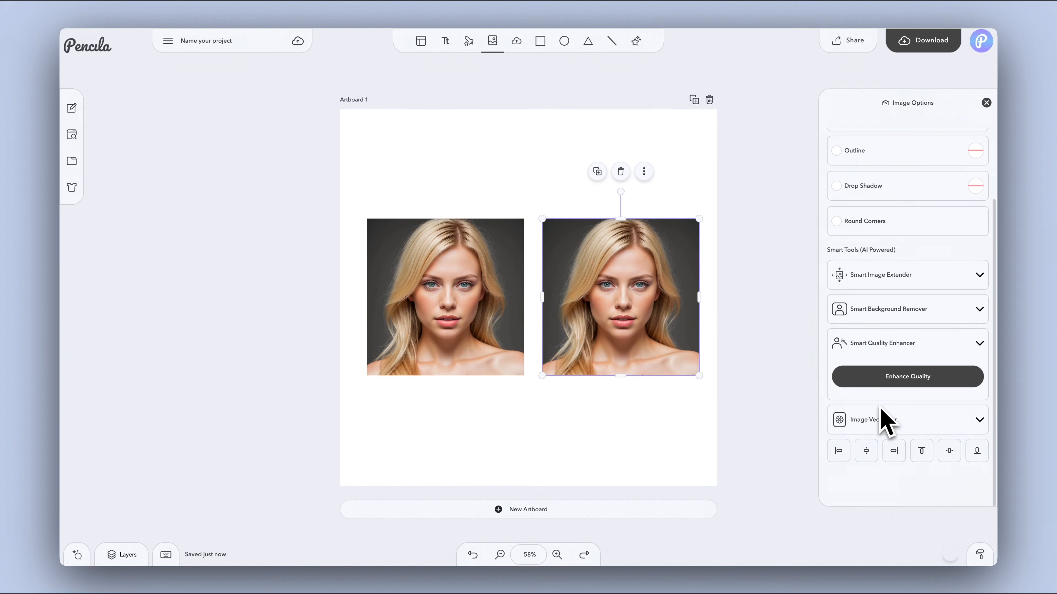
{"action": "left_click", "coordinate": [882, 387]}
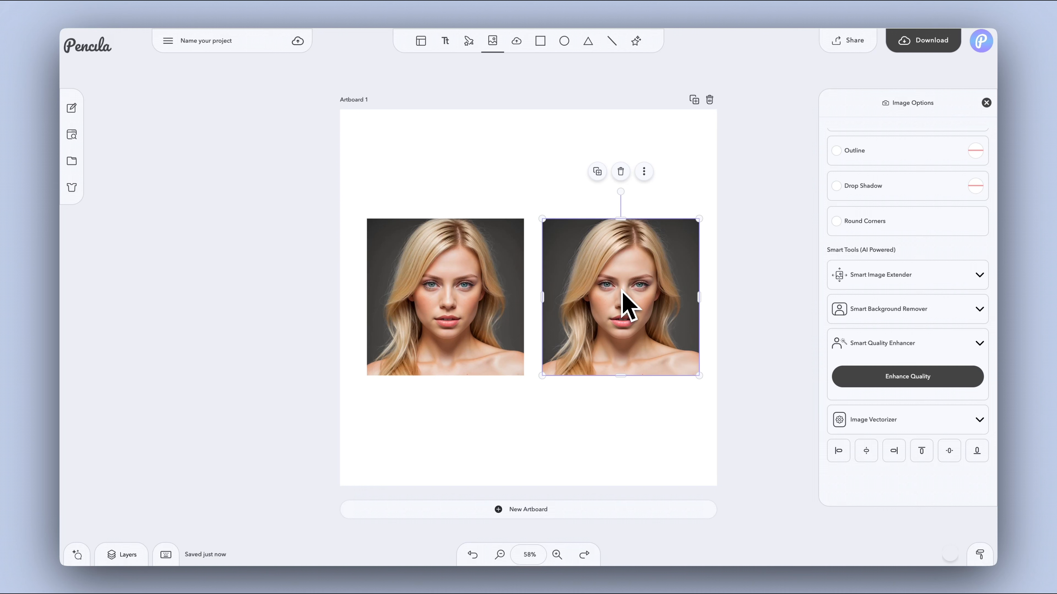
Delete both portrait images from the artboard.
{"action": "key", "text": "Delete"}
{"action": "left_click", "coordinate": [456, 292]}
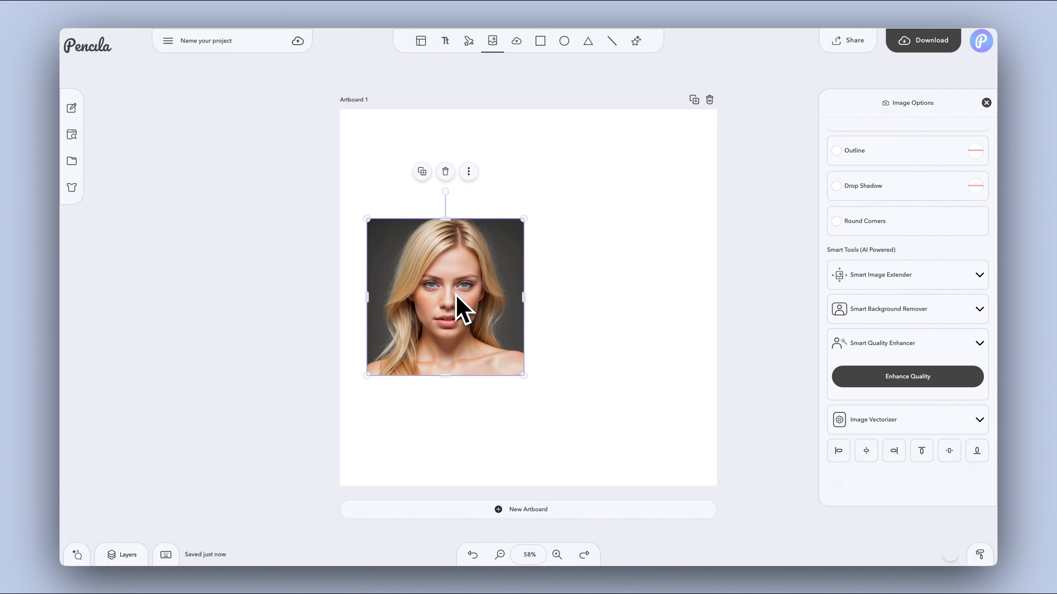
{"action": "key", "text": "Delete"}
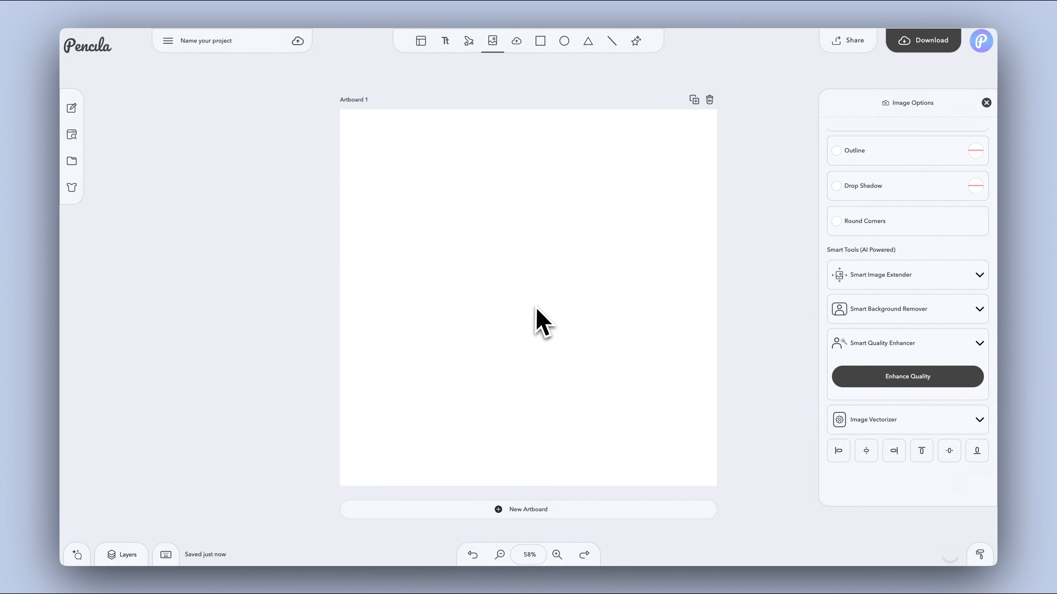
Add the baseball cap from the first color graphic set to the artboard, enlarge it, and center it.
{"action": "left_click", "coordinate": [471, 45]}
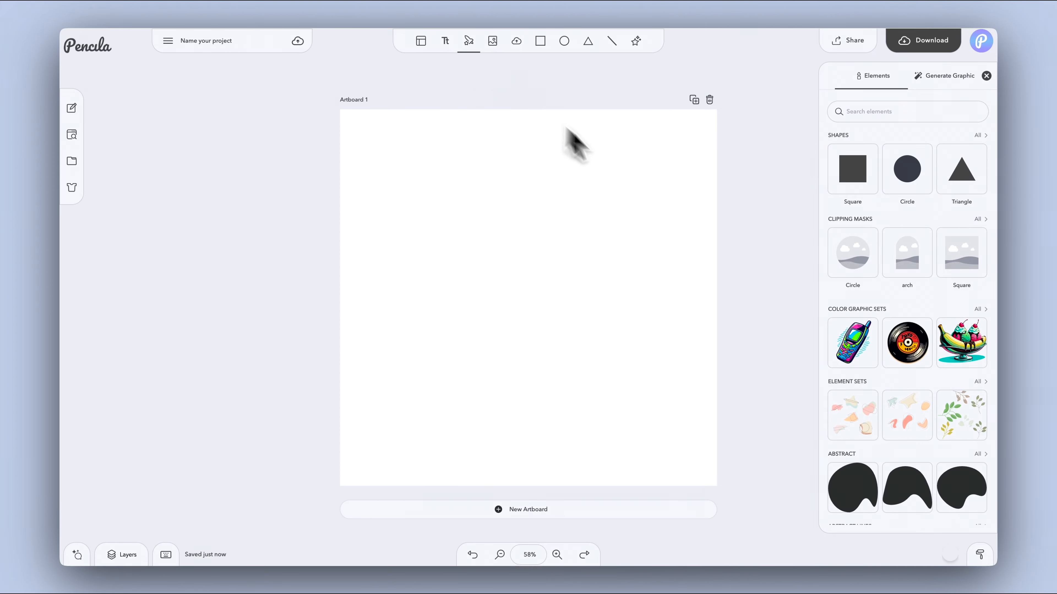
{"action": "scroll", "coordinate": [867, 340], "scroll_direction": "down", "scroll_amount": 1}
{"action": "scroll", "coordinate": [868, 350], "scroll_direction": "down", "scroll_amount": 5}
{"action": "scroll", "coordinate": [867, 349], "scroll_direction": "up", "scroll_amount": 4}
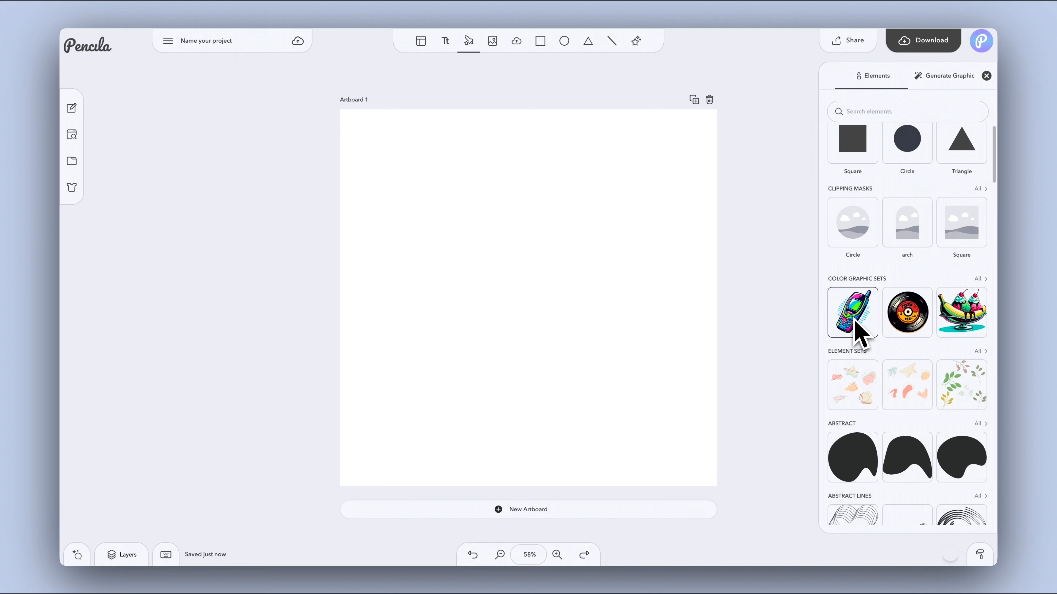
{"action": "left_click", "coordinate": [860, 325]}
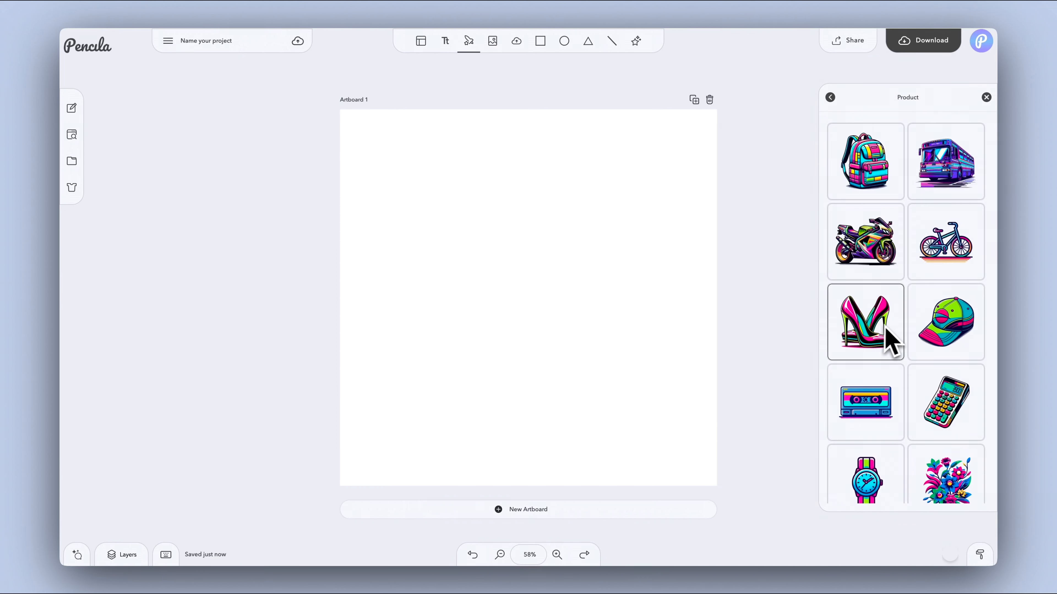
{"action": "left_click", "coordinate": [948, 324]}
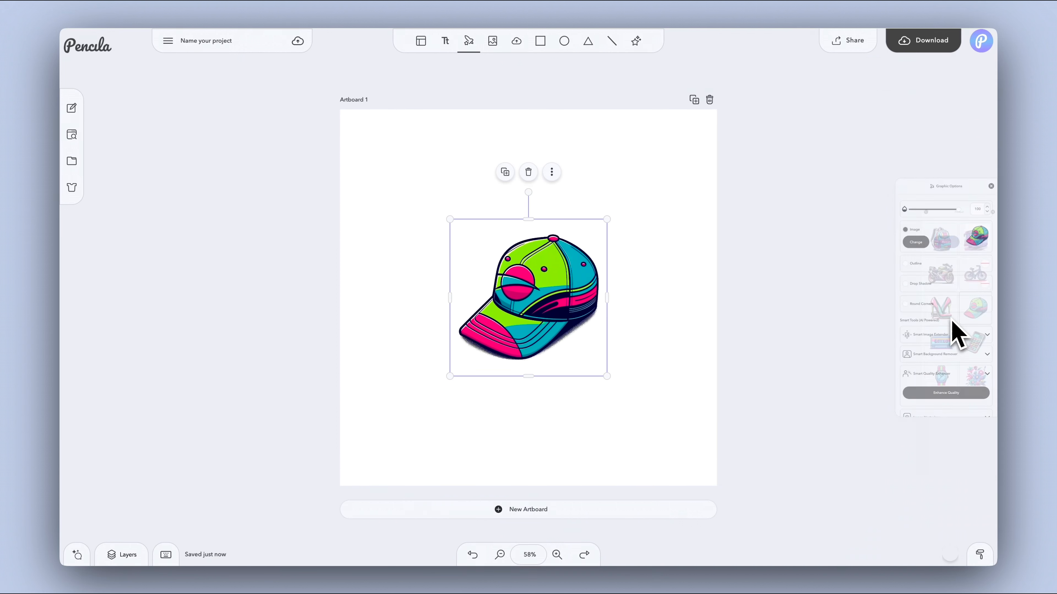
{"action": "left_click_drag", "start_coordinate": [606, 376], "coordinate": [707, 471]}
{"action": "left_click_drag", "start_coordinate": [605, 333], "coordinate": [558, 283]}
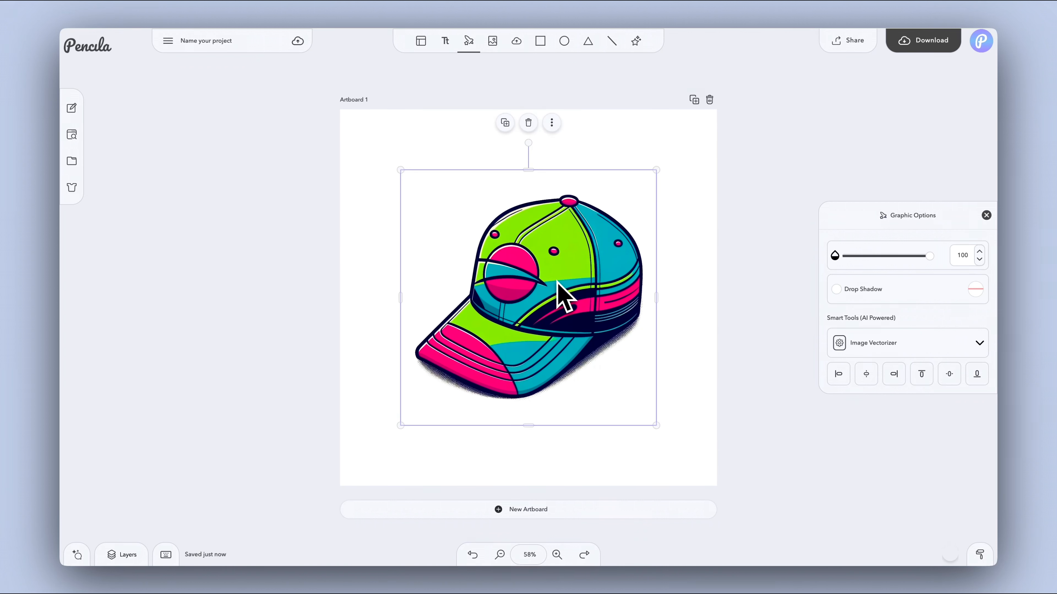
Vectorize the cap graphic with the Image Vectorizer set to 5 colors.
{"action": "left_click", "coordinate": [876, 342]}
{"action": "mouse_move", "coordinate": [880, 342]}
{"action": "left_mouse_down"}
{"action": "mouse_move", "coordinate": [837, 344]}
{"action": "mouse_move", "coordinate": [870, 344]}
{"action": "left_mouse_up"}
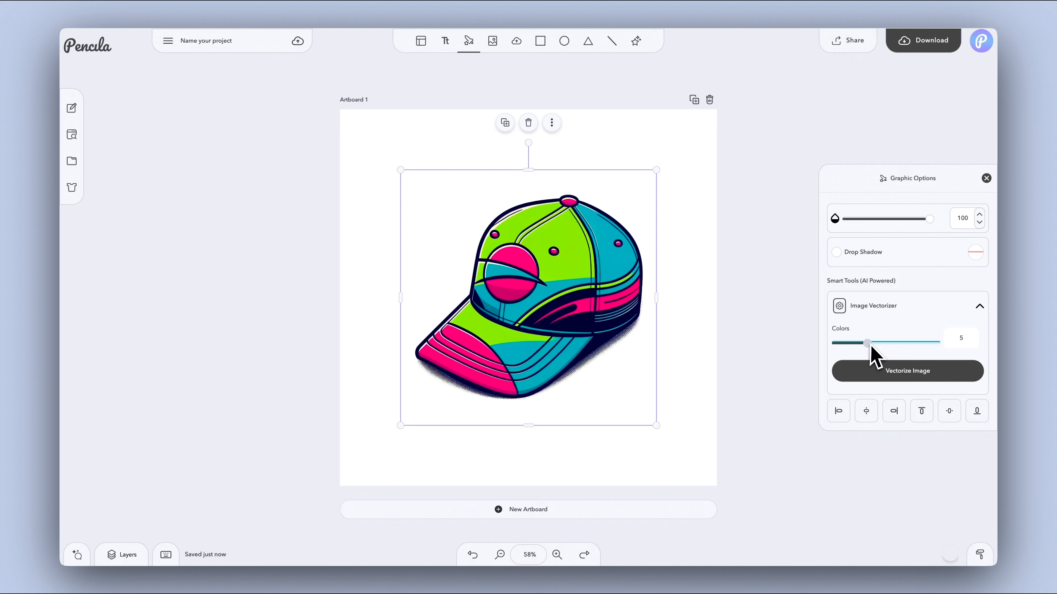
{"action": "left_click", "coordinate": [885, 373]}
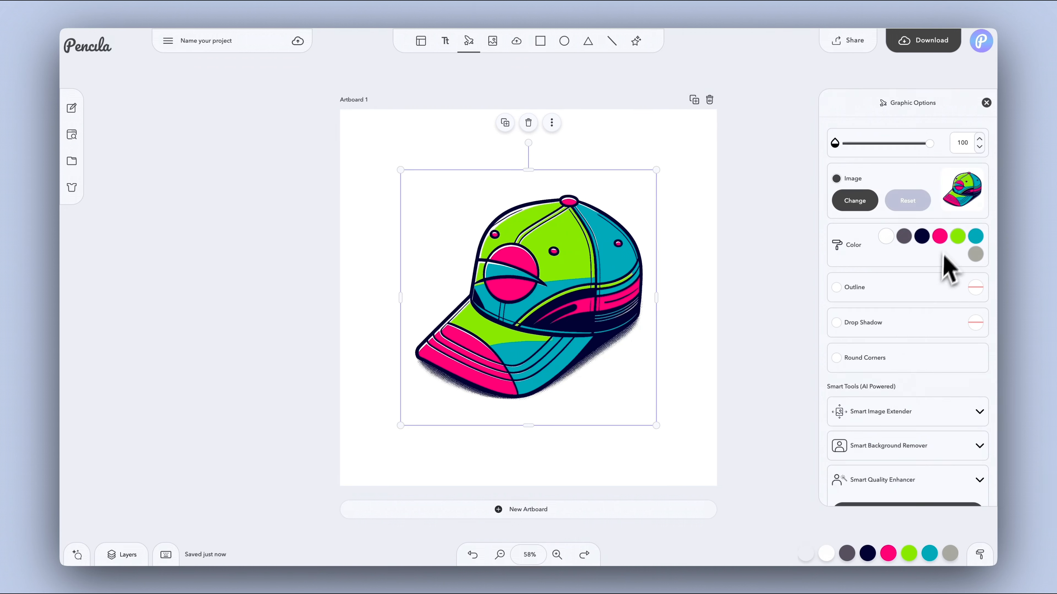
Recolor the pink areas of the vectorized cap to mint green (#63C99D) and close the graphic options.
{"action": "left_click", "coordinate": [942, 238]}
{"action": "mouse_move", "coordinate": [790, 195]}
{"action": "left_mouse_down"}
{"action": "mouse_move", "coordinate": [762, 210]}
{"action": "mouse_move", "coordinate": [743, 197]}
{"action": "mouse_move", "coordinate": [754, 201]}
{"action": "left_mouse_up"}
{"action": "left_click", "coordinate": [833, 225]}
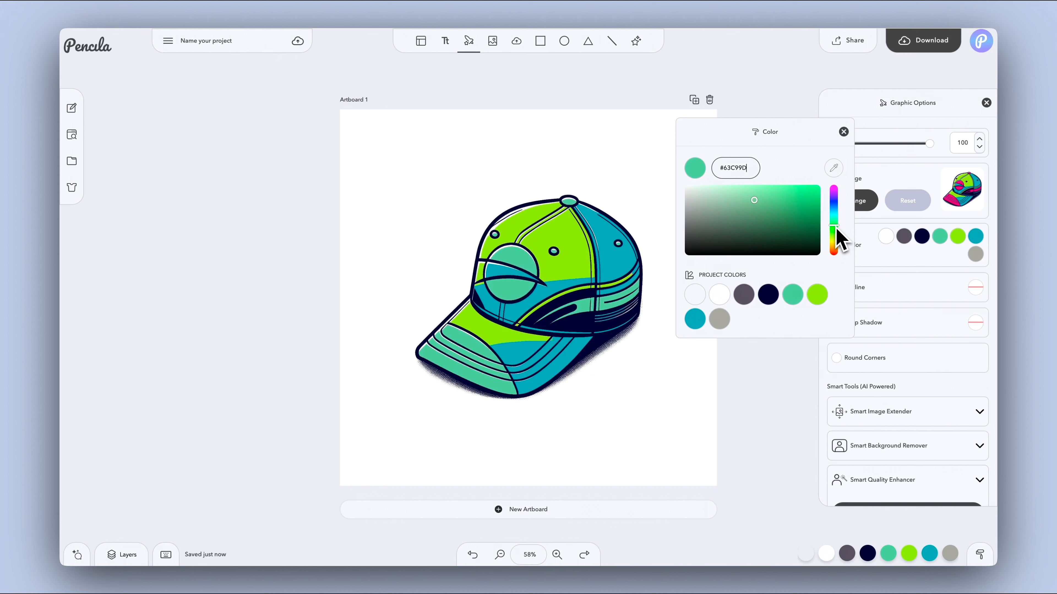
{"action": "left_click", "coordinate": [843, 132]}
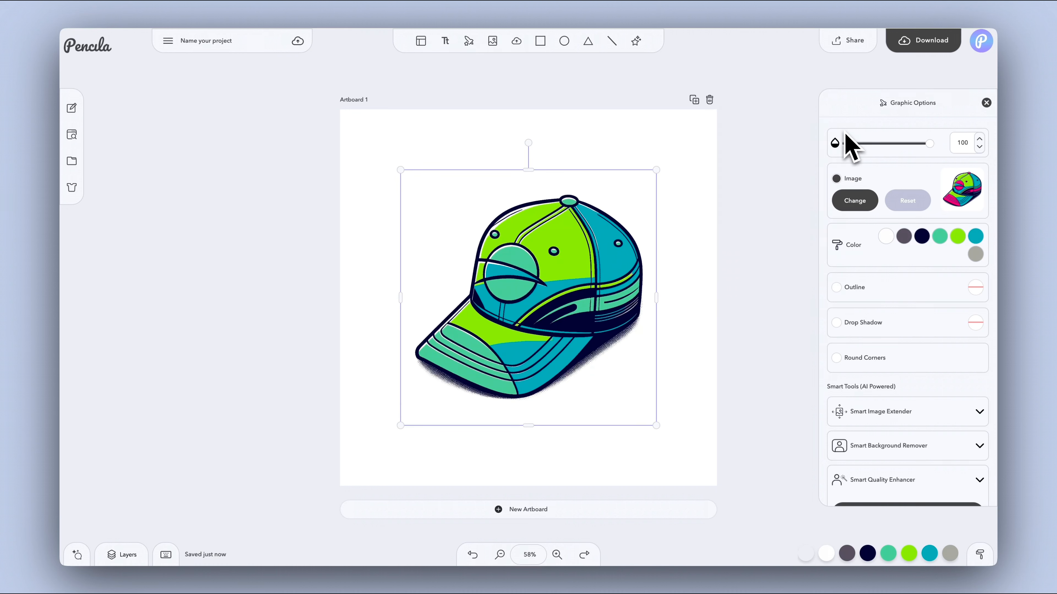
{"action": "left_click", "coordinate": [986, 103]}
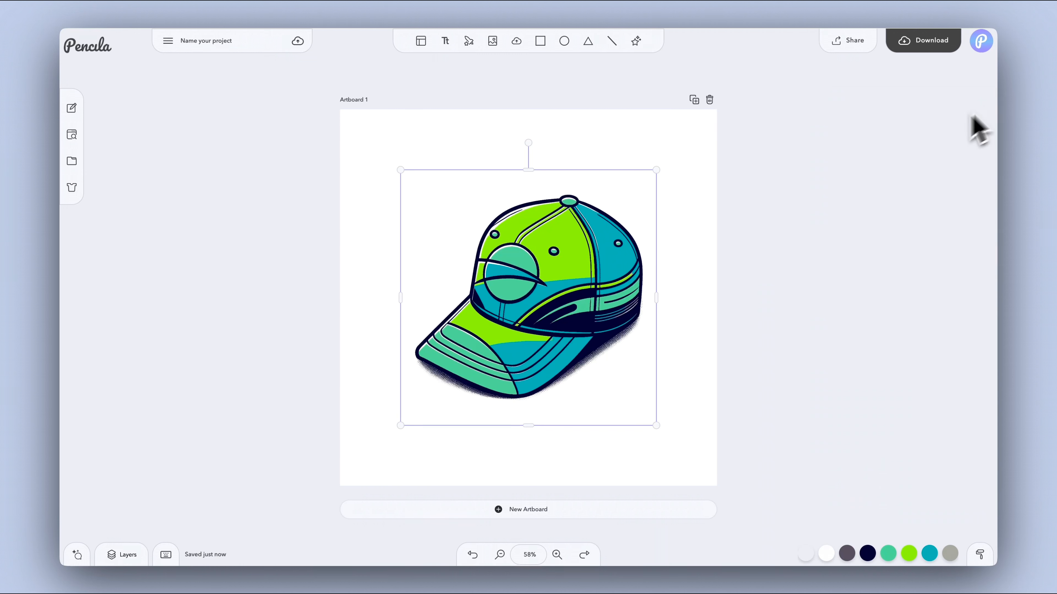
Ask the AI assistant: "give me 10 tshirt ideas for a coffee shirt".
{"action": "left_click", "coordinate": [77, 556]}
{"action": "left_click", "coordinate": [104, 515]}
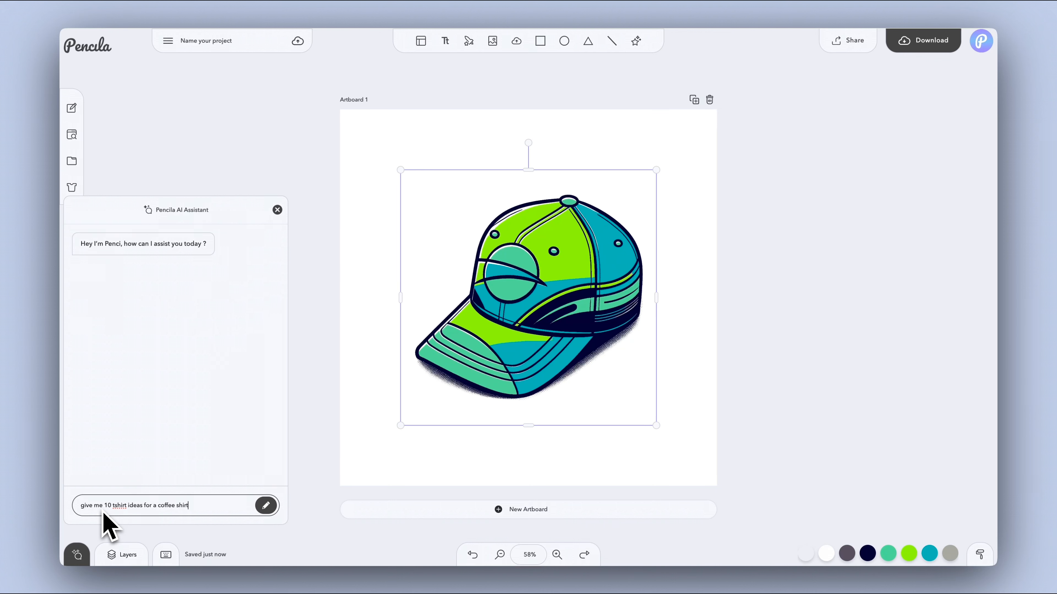
{"action": "key", "text": "Return"}
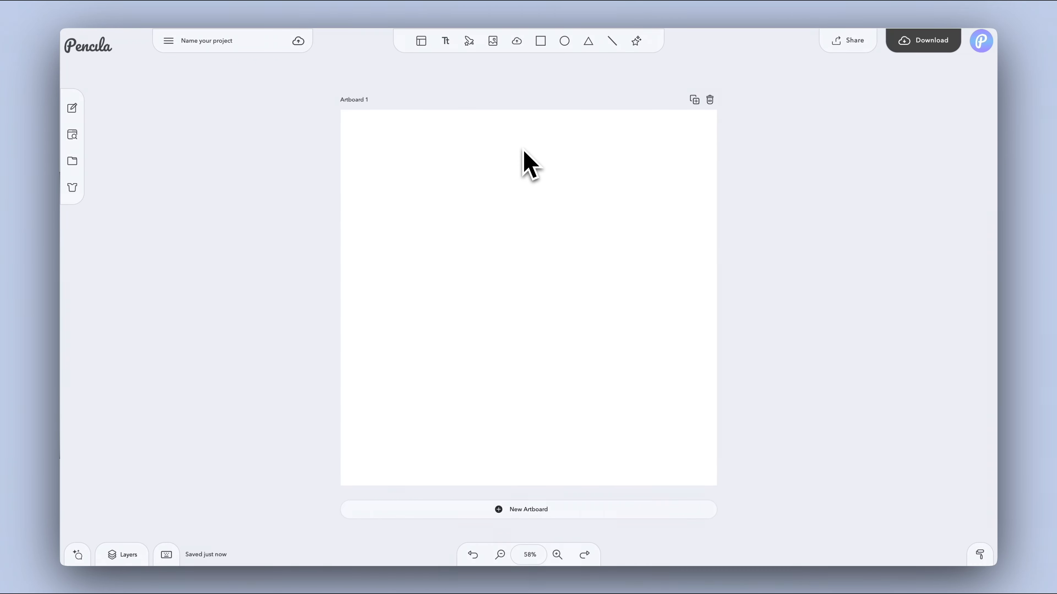
Stretch the empty Artboard 1 downward to a height of about 1400 px, keeping its 1200 px width.
{"action": "left_click", "coordinate": [353, 101]}
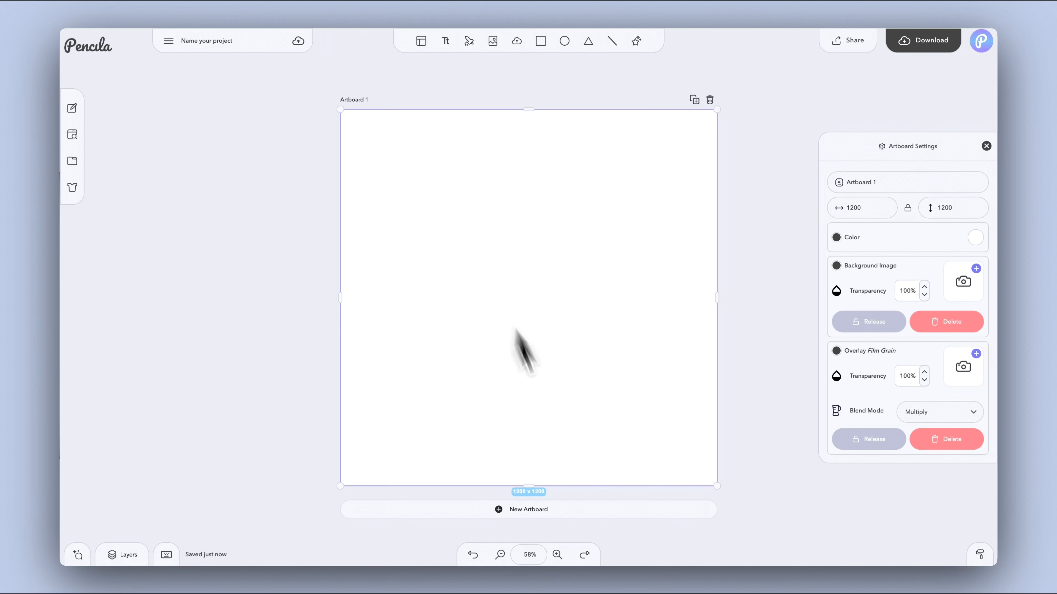
{"action": "left_click_drag", "start_coordinate": [527, 488], "coordinate": [539, 548]}
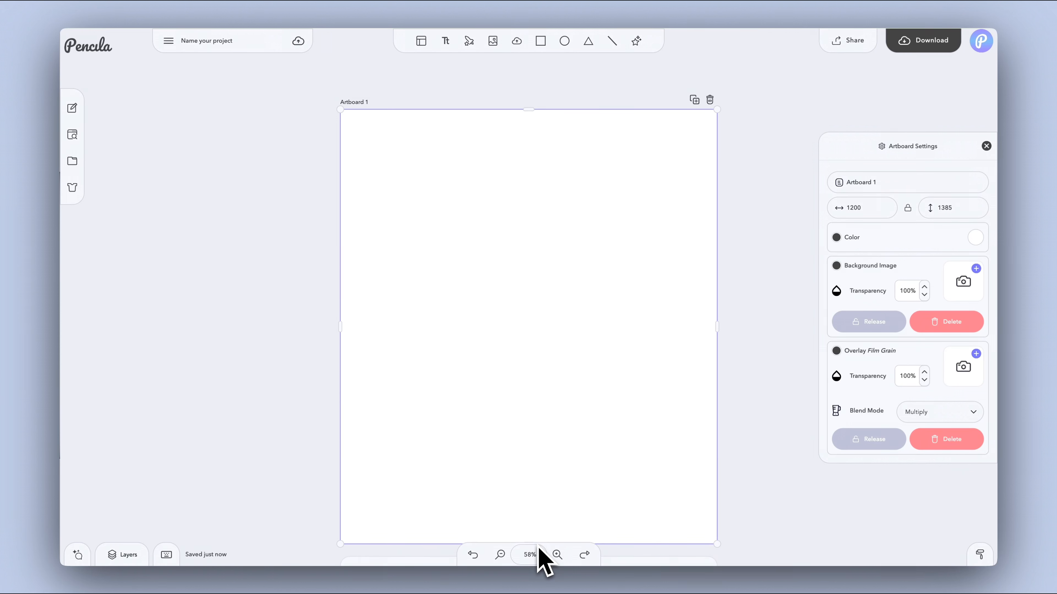
{"action": "left_click", "coordinate": [763, 189]}
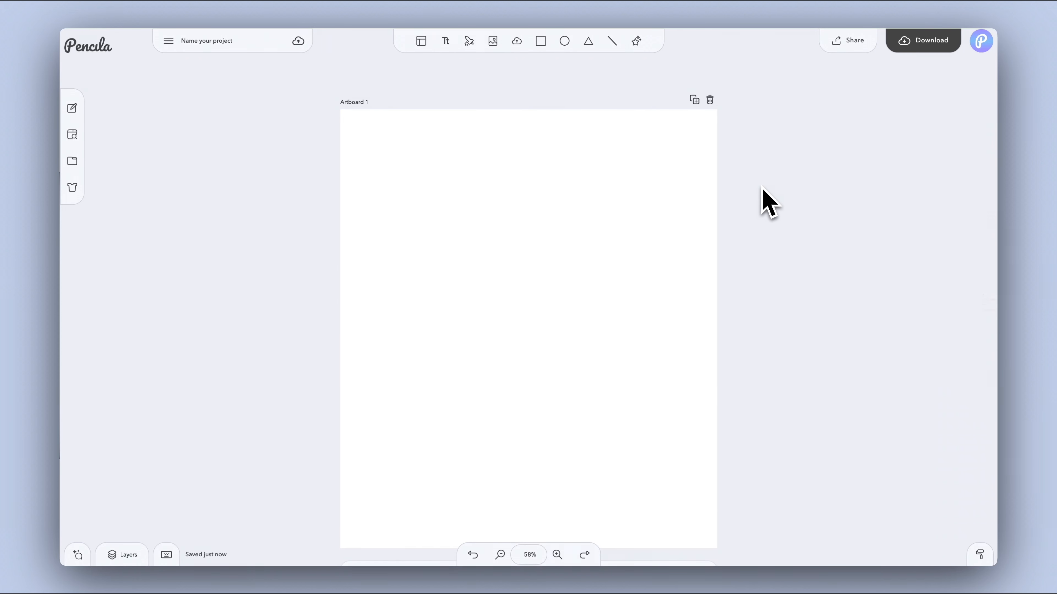
Set the background color of Artboard 1 to near-black #201F21.
{"action": "left_click", "coordinate": [350, 103]}
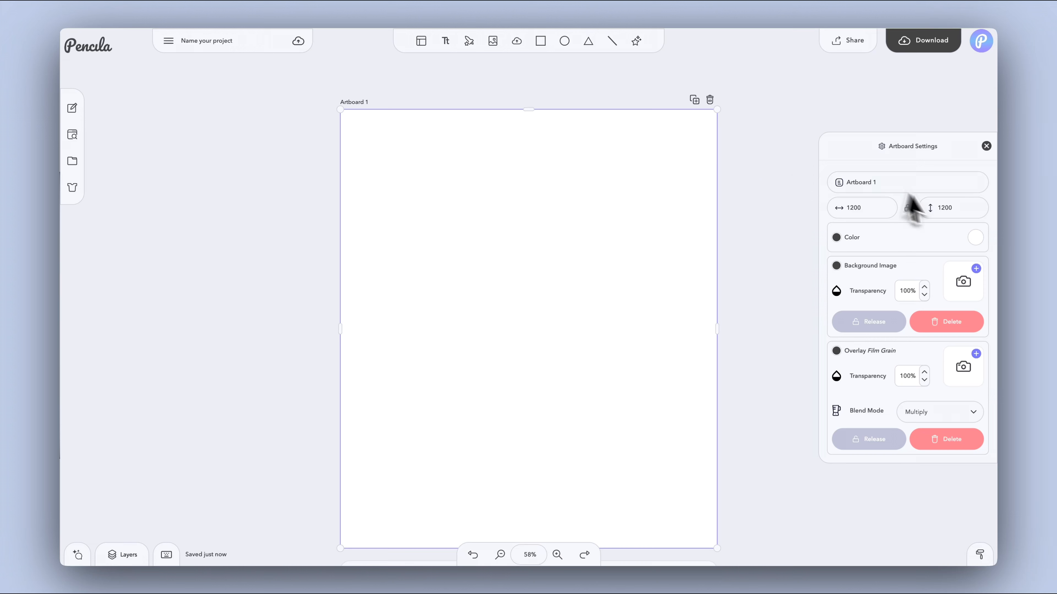
{"action": "left_click", "coordinate": [975, 238]}
{"action": "mouse_move", "coordinate": [796, 251]}
{"action": "left_mouse_down"}
{"action": "mouse_move", "coordinate": [792, 269]}
{"action": "mouse_move", "coordinate": [789, 259]}
{"action": "left_mouse_up"}
{"action": "left_click", "coordinate": [933, 213]}
{"action": "left_click_drag", "start_coordinate": [876, 246], "coordinate": [793, 261]}
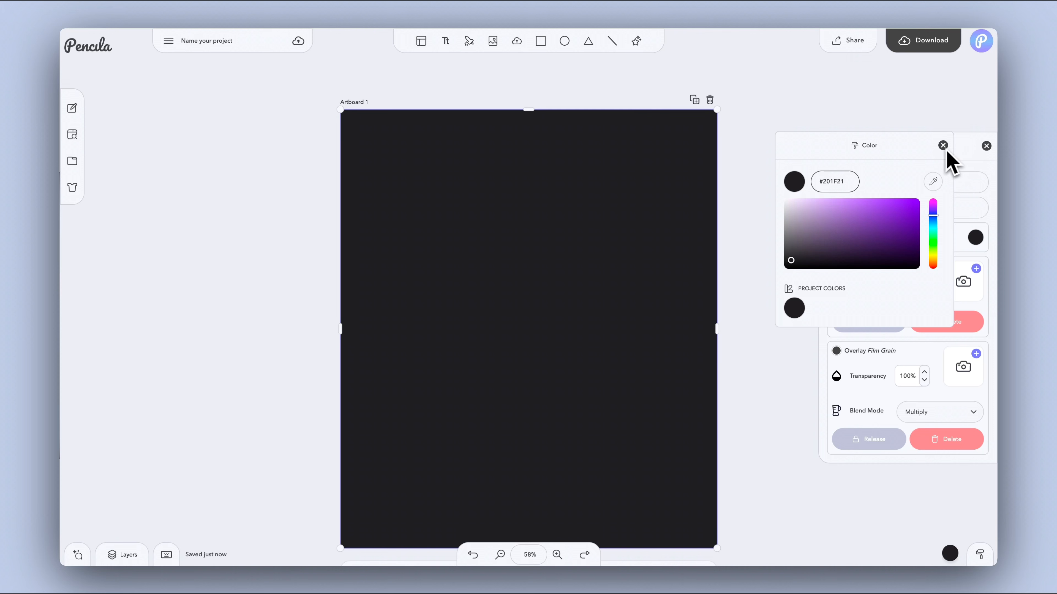
{"action": "left_click", "coordinate": [943, 145]}
{"action": "left_click", "coordinate": [986, 145]}
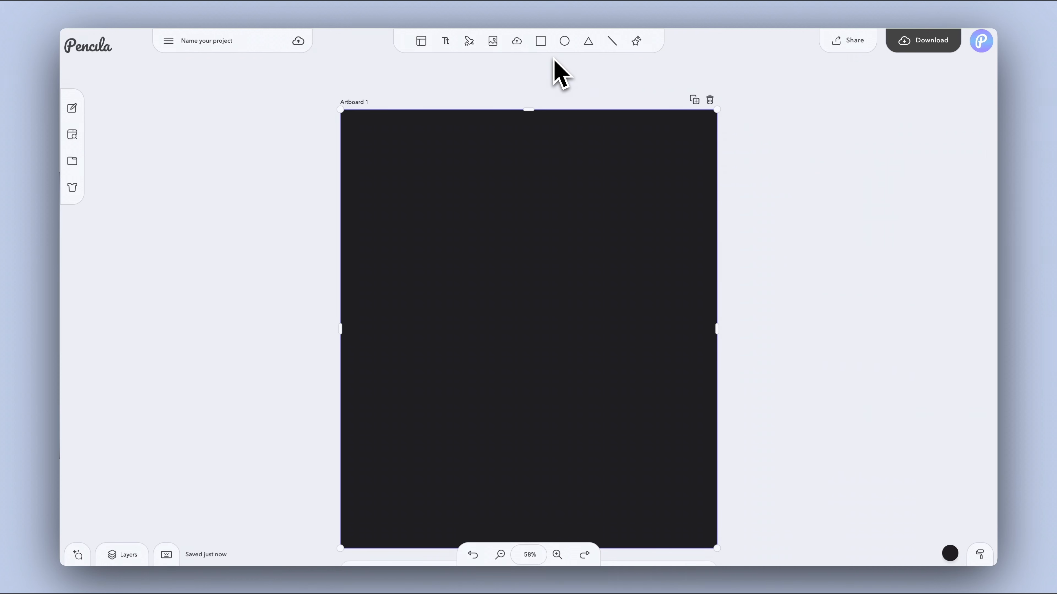
Generate a basic AI image from the prompt "skull with flowers" in the Tattoo clip art style.
{"action": "left_click", "coordinate": [638, 42]}
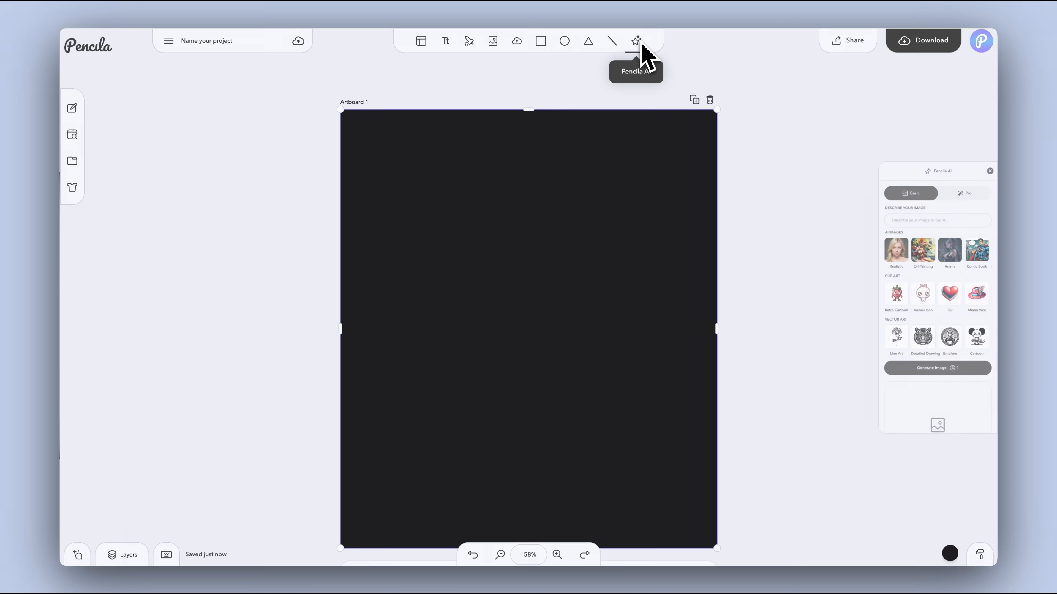
{"action": "left_click", "coordinate": [864, 186]}
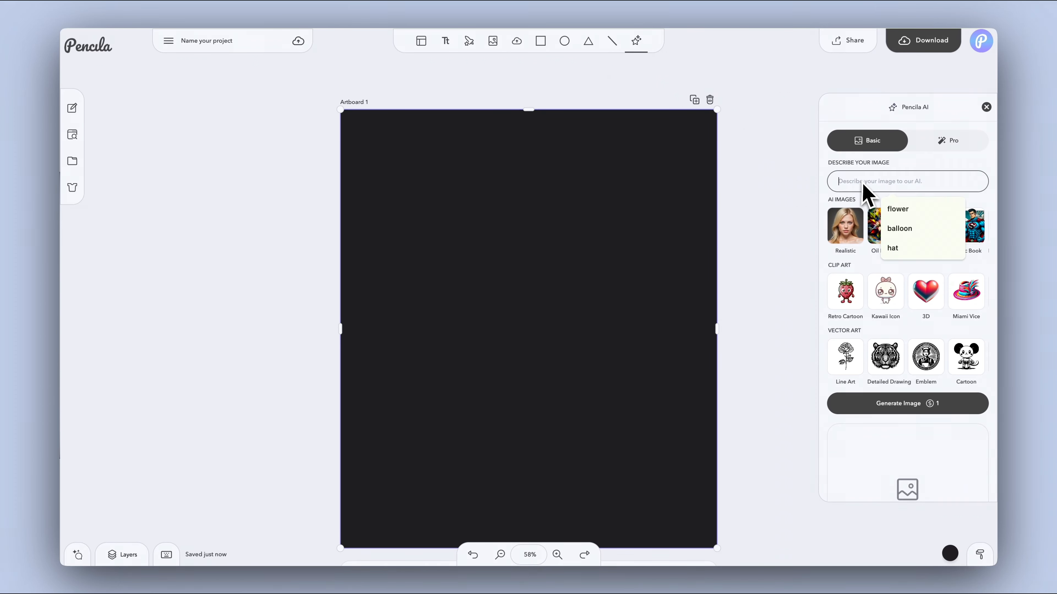
{"action": "type", "text": "sku"}
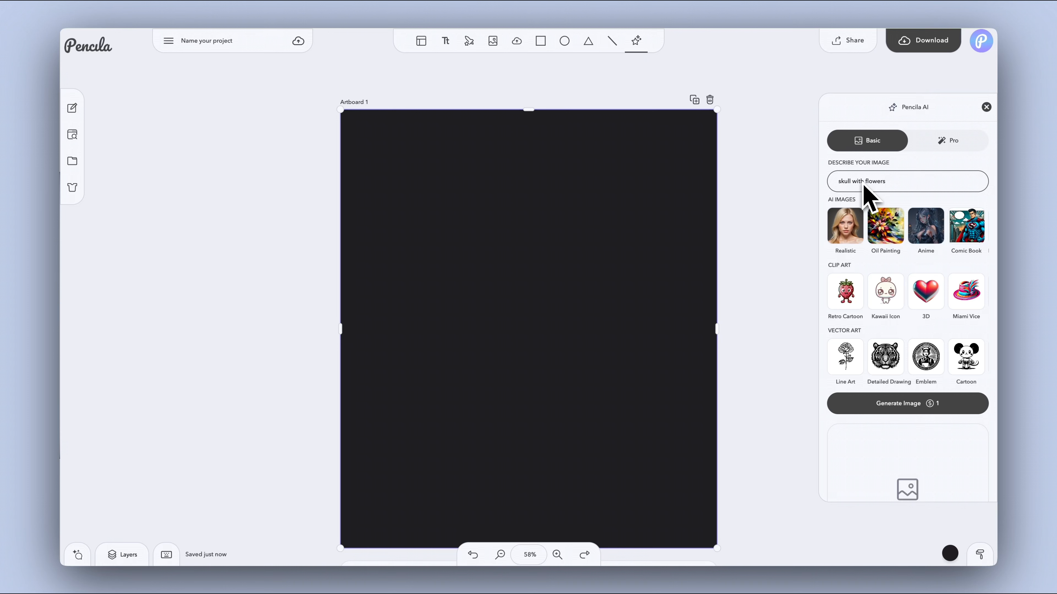
{"action": "type", "text": "ll with flowers"}
{"action": "scroll", "coordinate": [921, 303], "scroll_direction": "right", "scroll_amount": 5}
{"action": "scroll", "coordinate": [921, 312], "scroll_direction": "right", "scroll_amount": 6}
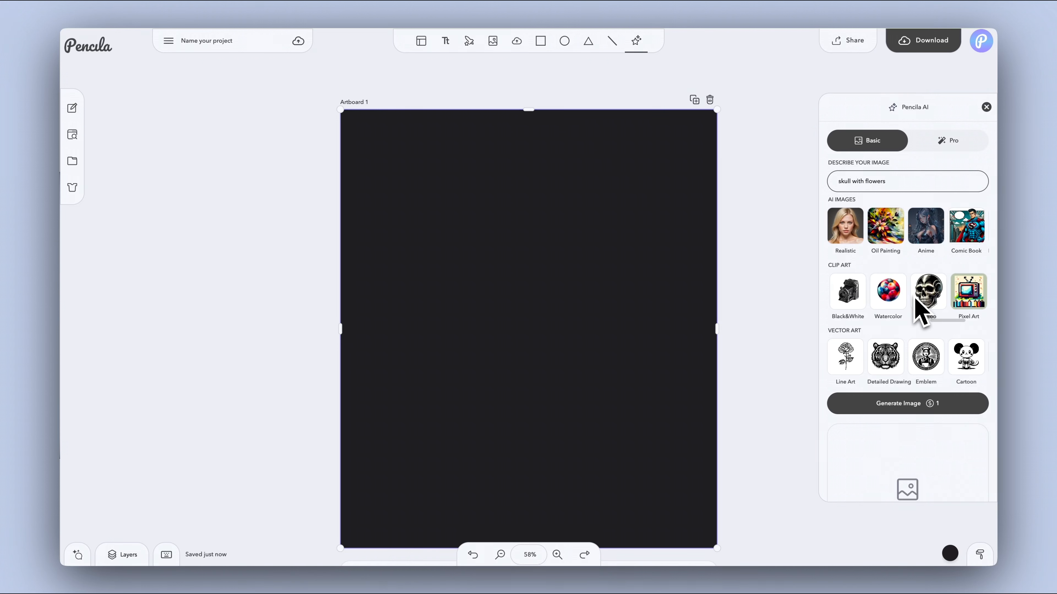
{"action": "left_click", "coordinate": [922, 306]}
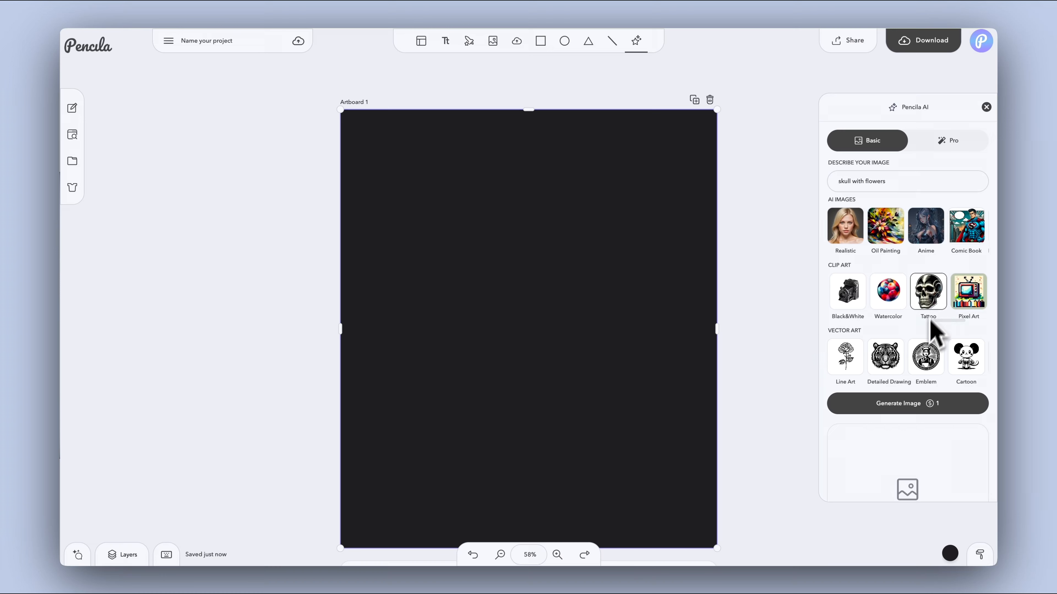
{"action": "left_click", "coordinate": [902, 407]}
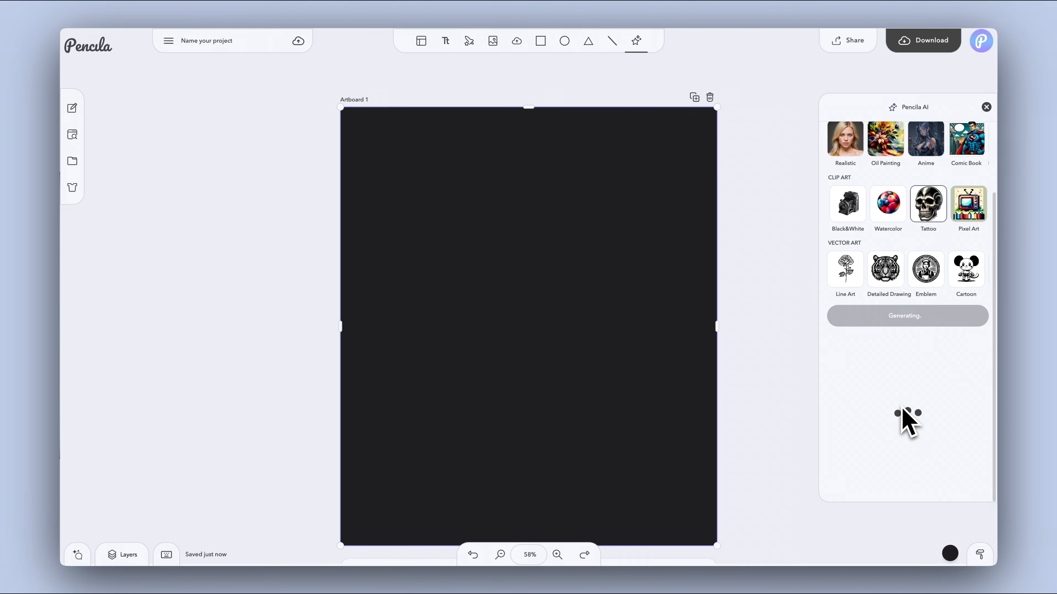
Add the generated skull image to the artboard, enlarge it, and park it outside the artboard's left edge.
{"action": "left_click", "coordinate": [903, 410]}
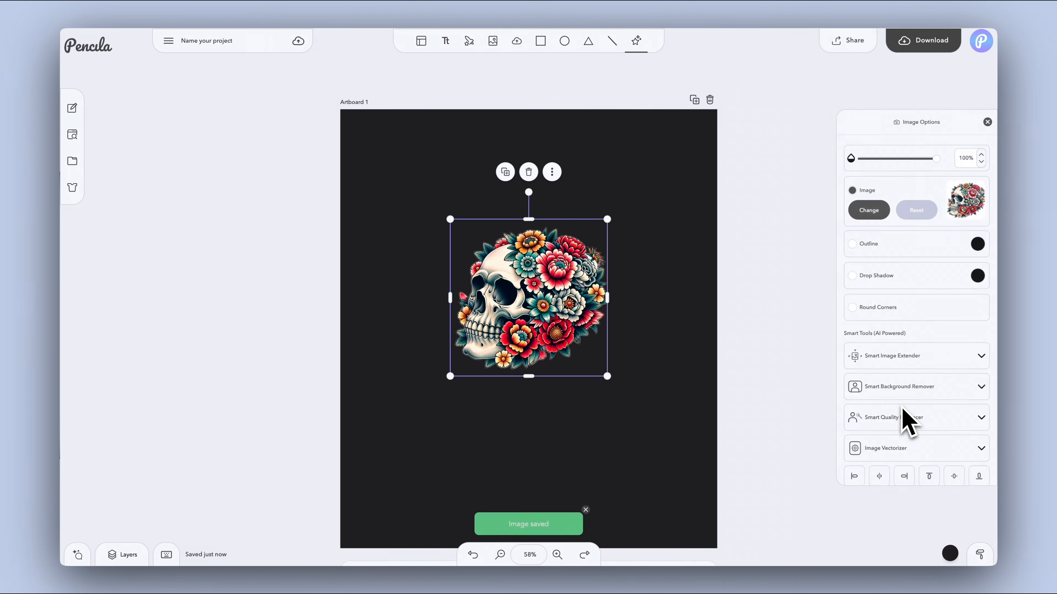
{"action": "left_click_drag", "start_coordinate": [606, 375], "coordinate": [707, 443]}
{"action": "left_click_drag", "start_coordinate": [576, 359], "coordinate": [171, 290]}
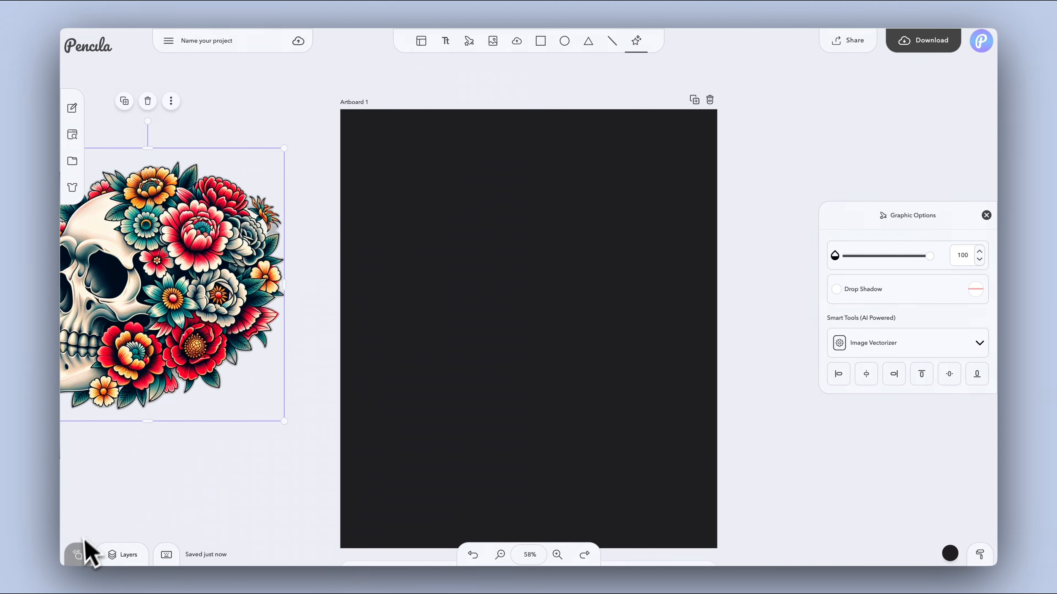
Ask the AI assistant for 10 one word ideas for a skull and copy the suggestion "Savage".
{"action": "left_click", "coordinate": [79, 555]}
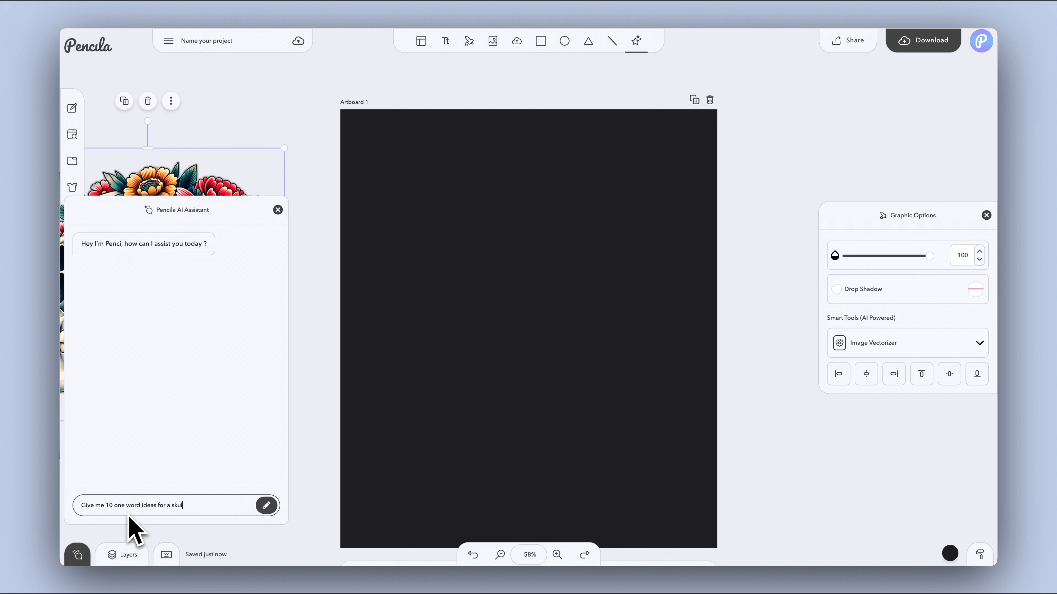
{"action": "key", "text": "Return"}
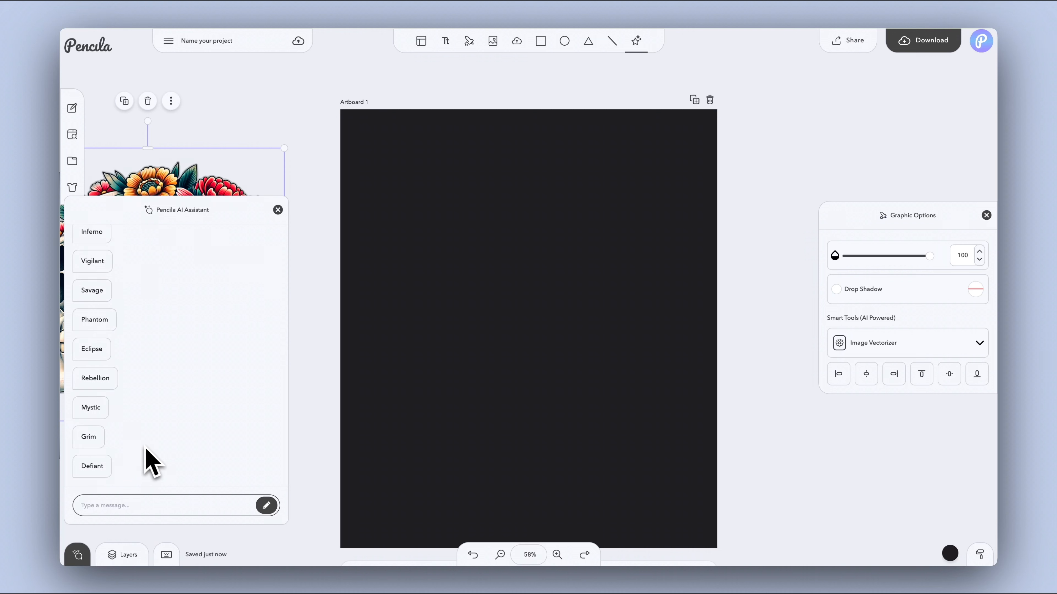
{"action": "left_click", "coordinate": [97, 297]}
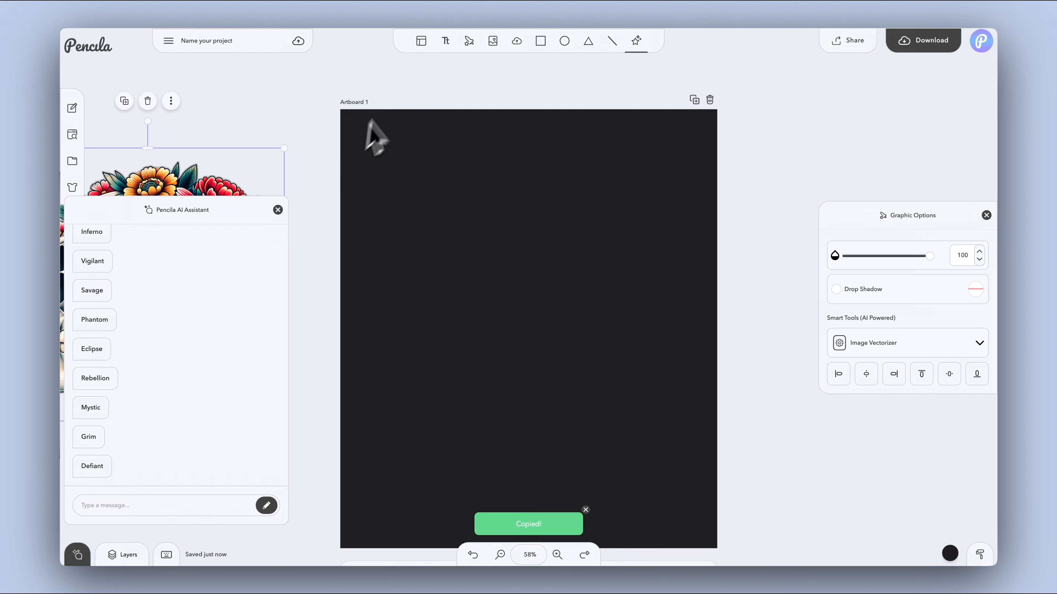
Add a title text element in the upper part of the artboard and change its text to "Savage".
{"action": "left_click", "coordinate": [445, 41]}
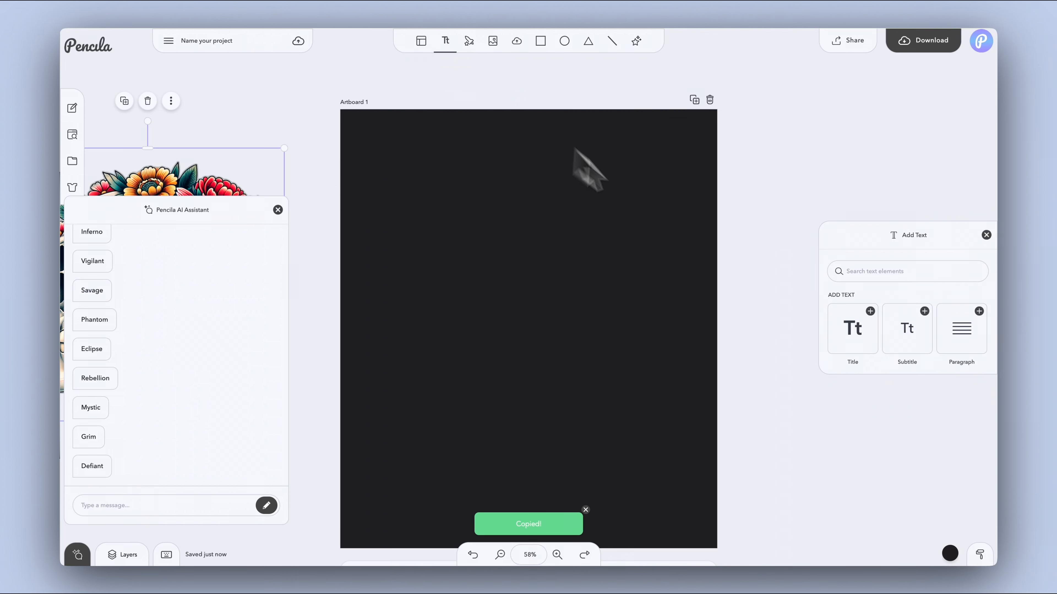
{"action": "left_click", "coordinate": [836, 331]}
{"action": "left_click_drag", "start_coordinate": [580, 326], "coordinate": [502, 219]}
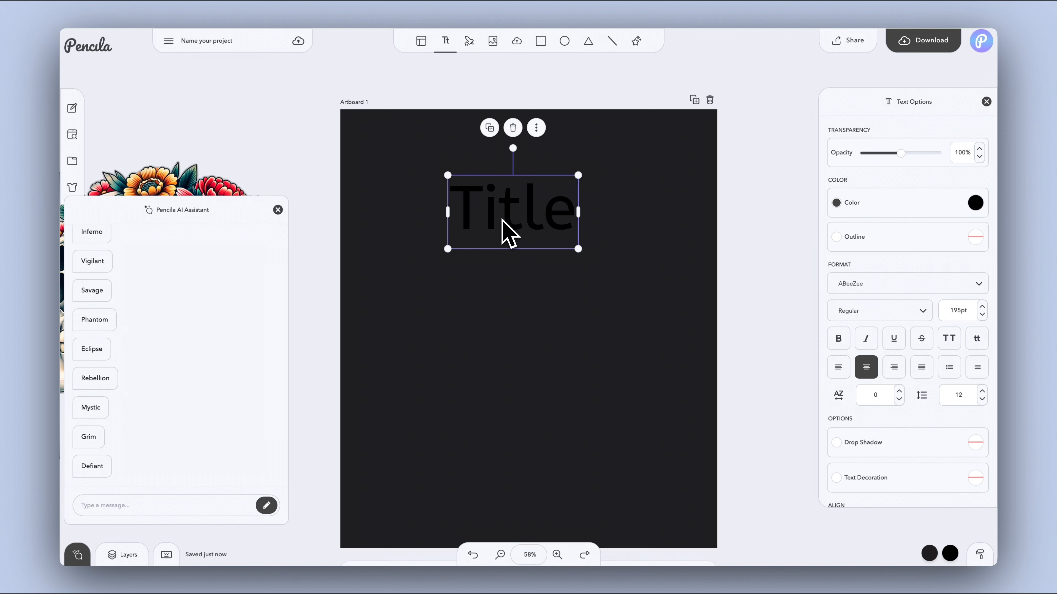
{"action": "left_click_drag", "start_coordinate": [579, 215], "coordinate": [517, 215]}
{"action": "double_click", "coordinate": [517, 216]}
{"action": "type", "text": "Savage"}
{"action": "left_click", "coordinate": [754, 283]}
Make the Savage title all uppercase, enlarge it to 265 pt, and move it nearer the artboard's upper edge.
{"action": "left_click", "coordinate": [554, 236]}
{"action": "left_click", "coordinate": [950, 339]}
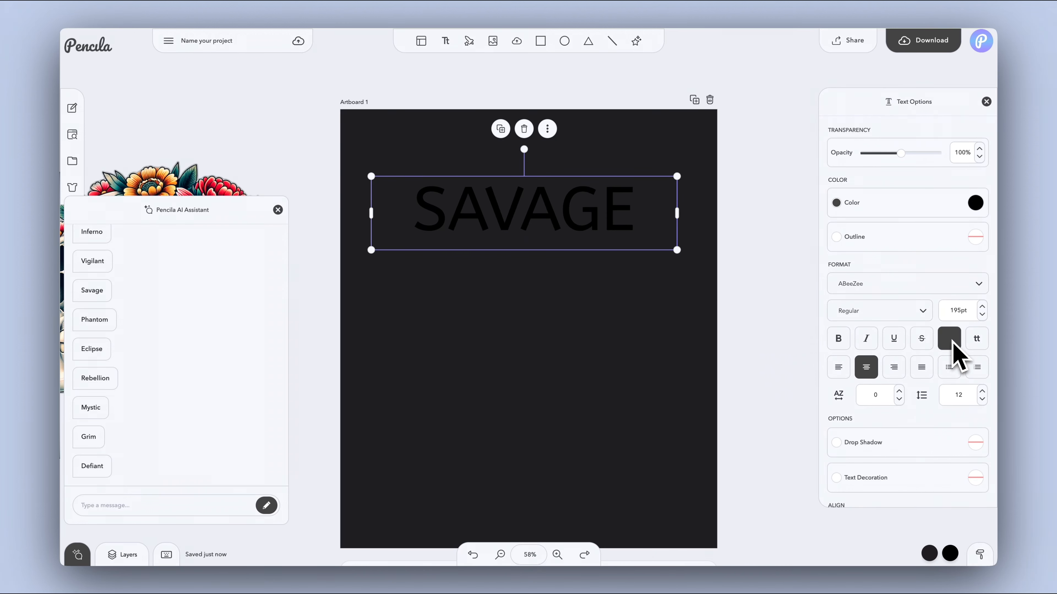
{"action": "left_click_drag", "start_coordinate": [674, 251], "coordinate": [784, 292]}
{"action": "left_click_drag", "start_coordinate": [615, 230], "coordinate": [559, 195]}
Change the title's font to Belarus from the Fashion category of graphic fonts.
{"action": "left_click", "coordinate": [860, 288]}
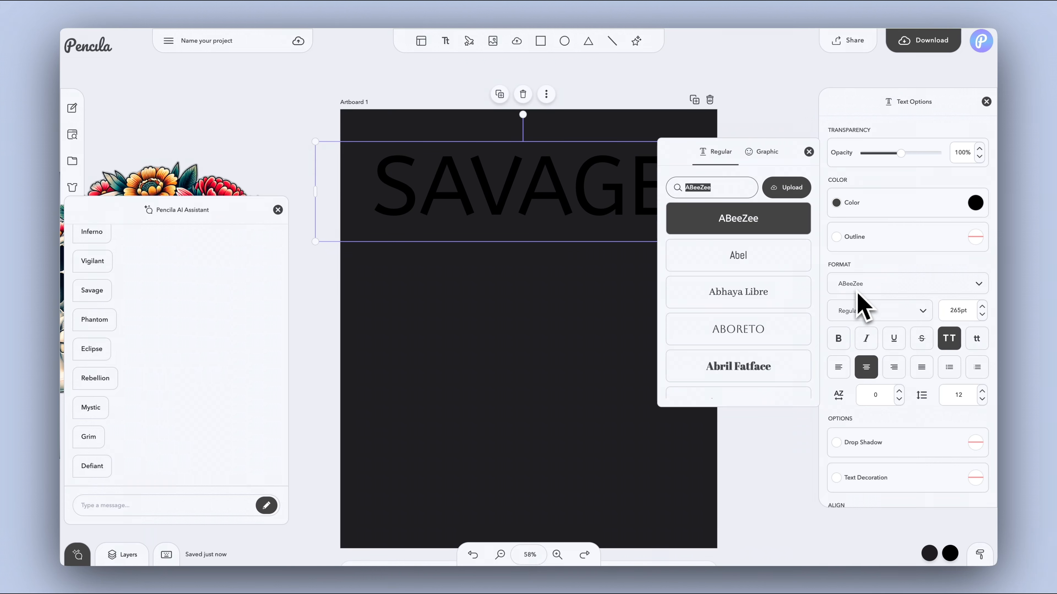
{"action": "left_click", "coordinate": [765, 153]}
{"action": "left_click", "coordinate": [764, 187]}
{"action": "left_click", "coordinate": [764, 187]}
{"action": "left_click", "coordinate": [764, 187]}
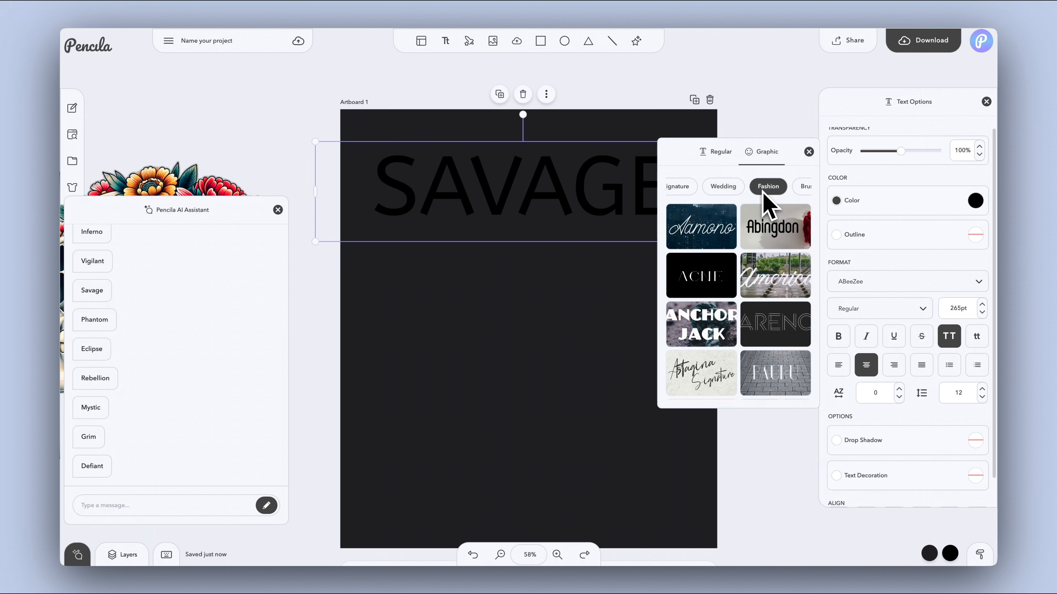
{"action": "left_click", "coordinate": [714, 287]}
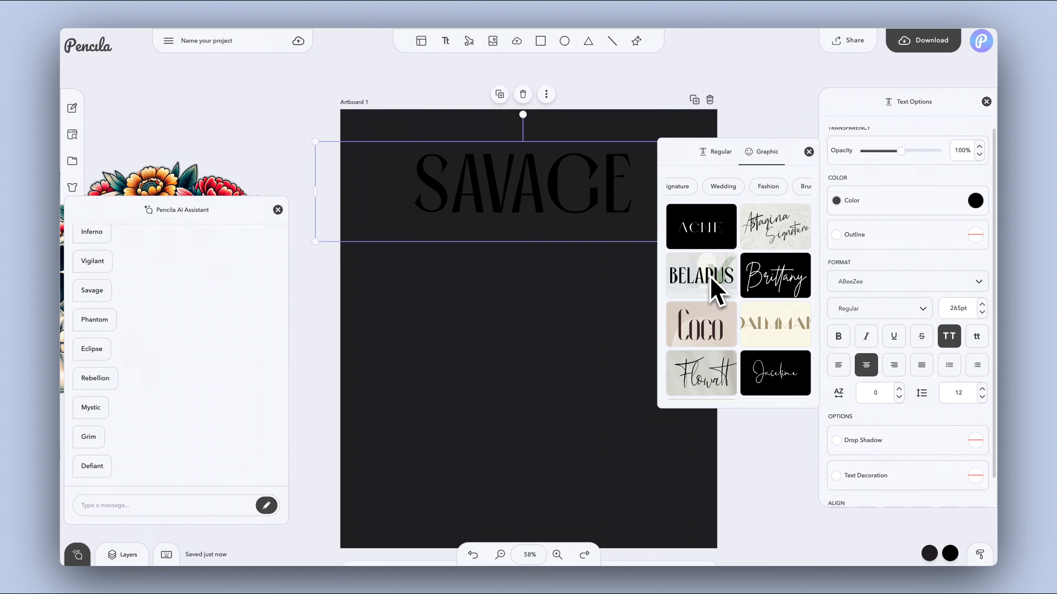
{"action": "left_click", "coordinate": [755, 103]}
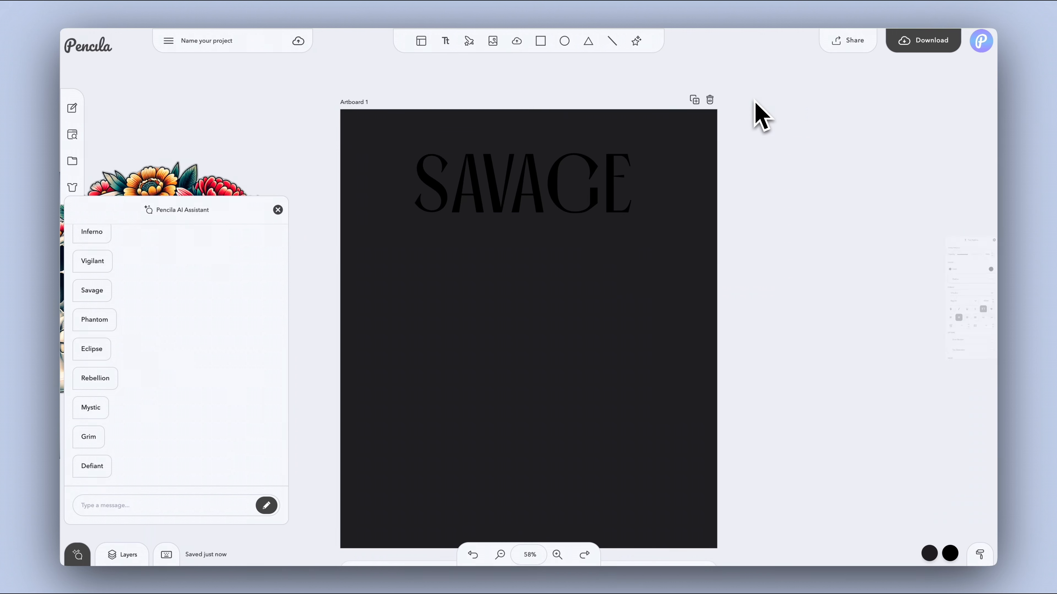
Enlarge the SAVAGE title to 325 pt, reposition it near the artboard's upper edge, and align it to center horizontally.
{"action": "left_click", "coordinate": [557, 201]}
{"action": "left_click_drag", "start_coordinate": [731, 241], "coordinate": [824, 290]}
{"action": "left_click_drag", "start_coordinate": [612, 203], "coordinate": [559, 201]}
{"action": "scroll", "coordinate": [865, 354], "scroll_direction": "down", "scroll_amount": 1}
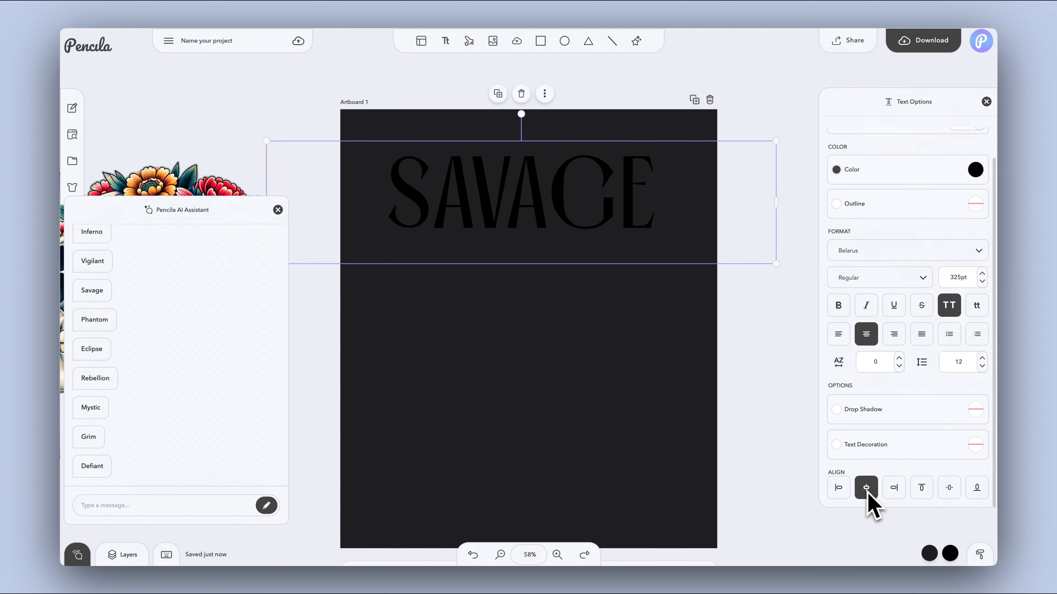
{"action": "left_click", "coordinate": [788, 302]}
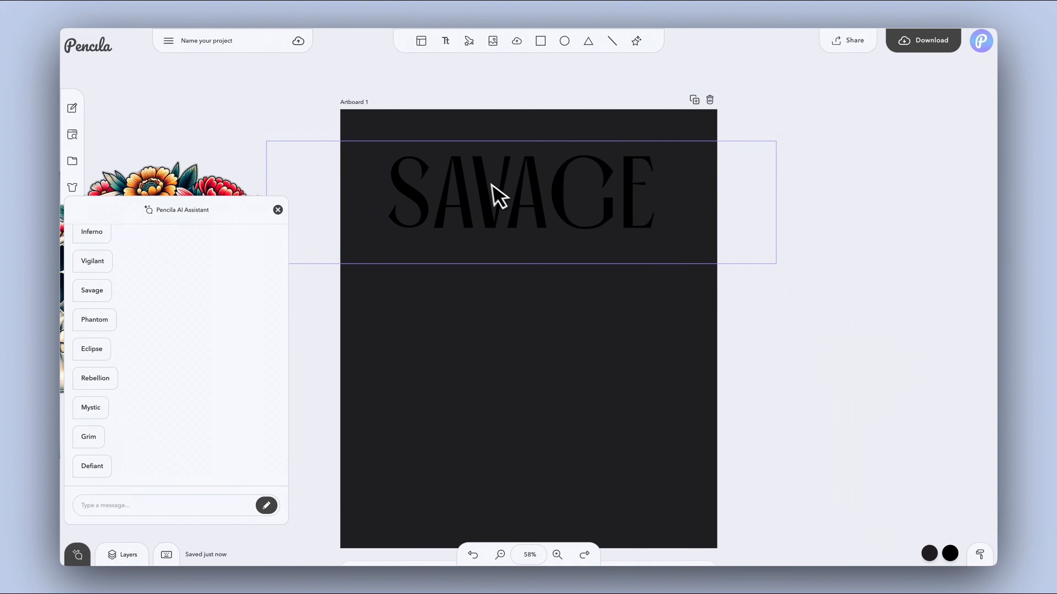
Duplicate the SAVAGE title three times, stacking the copies evenly down the artboard.
{"action": "left_click", "coordinate": [499, 199]}
{"action": "left_click_drag", "start_coordinate": [491, 200], "coordinate": [497, 285]}
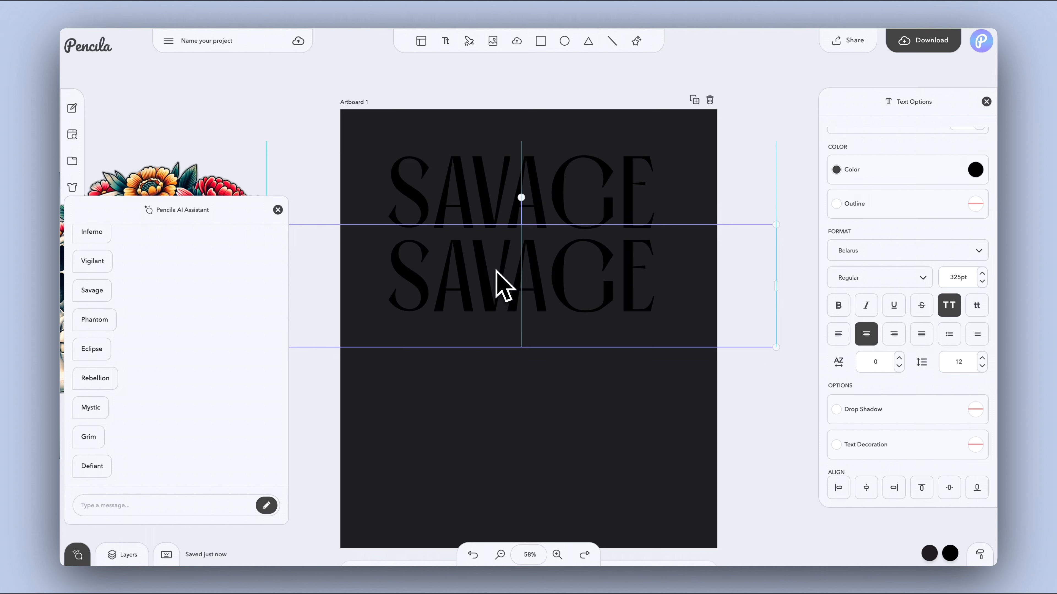
{"action": "key", "text": "super+space"}
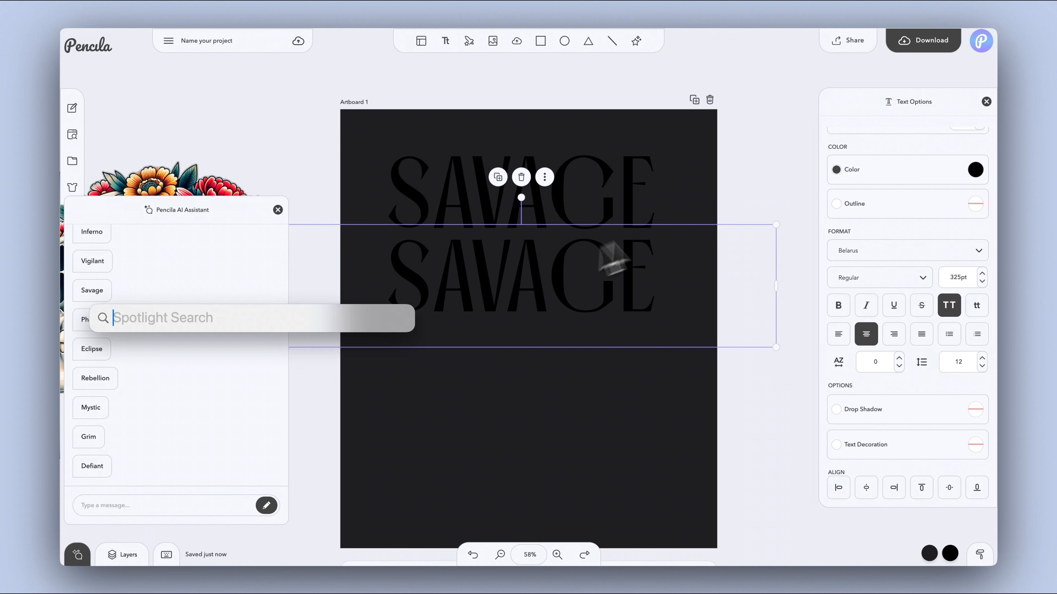
{"action": "key", "text": "Escape"}
{"action": "left_click_drag", "start_coordinate": [483, 274], "coordinate": [496, 465]}
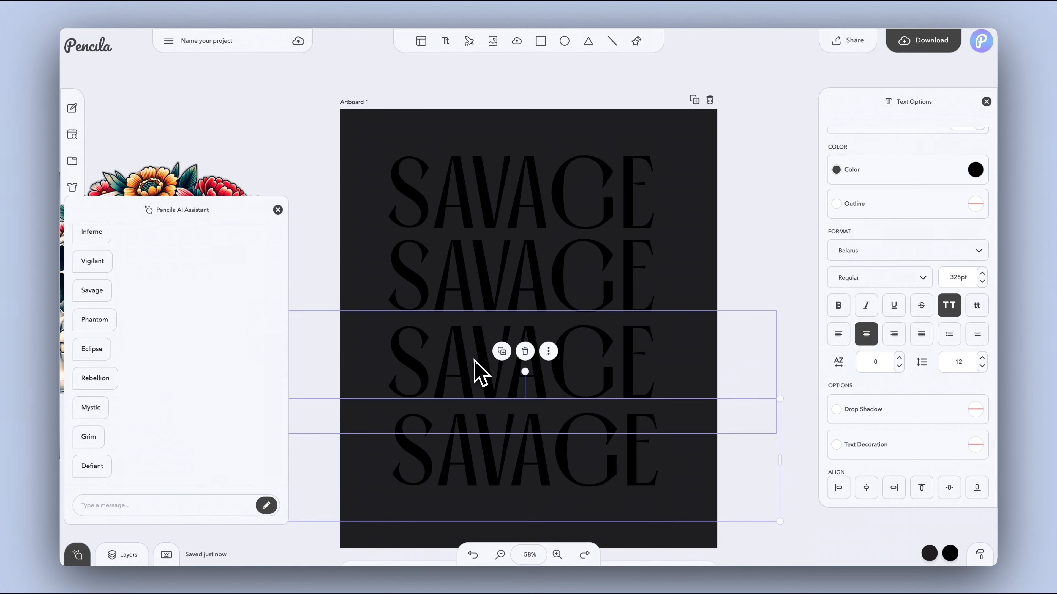
Select all four SAVAGE titles together, scale them down to 317 pt, and move them closer to the artboard's upper edge.
{"action": "left_click", "coordinate": [478, 372], "text": "shift"}
{"action": "left_click", "coordinate": [473, 281], "text": "shift"}
{"action": "left_click", "coordinate": [483, 224], "text": "shift"}
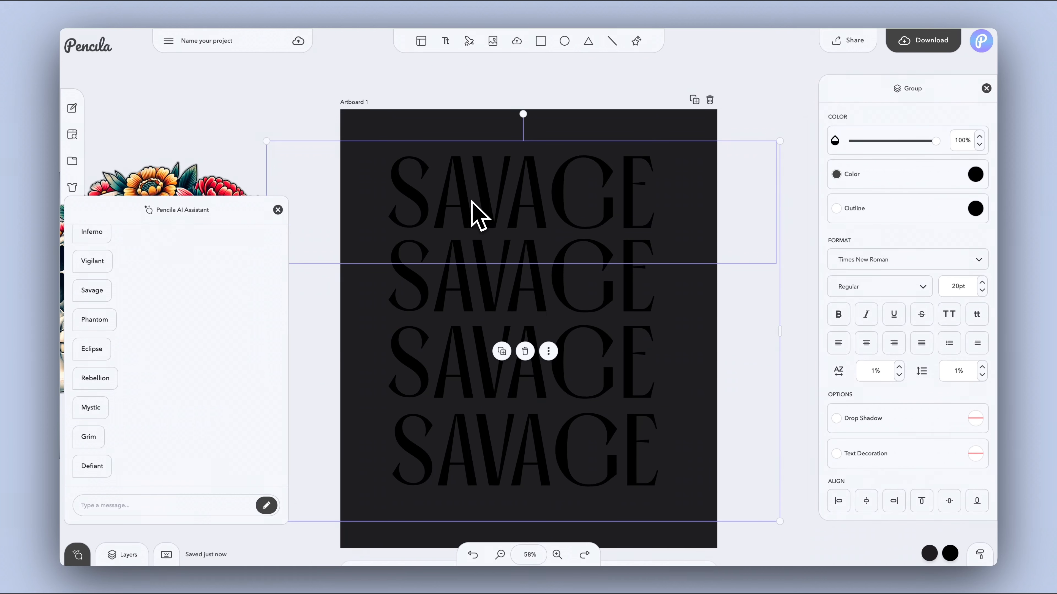
{"action": "mouse_move", "coordinate": [488, 215]}
{"action": "left_mouse_down"}
{"action": "mouse_move", "coordinate": [510, 208]}
{"action": "mouse_move", "coordinate": [500, 206]}
{"action": "left_mouse_up"}
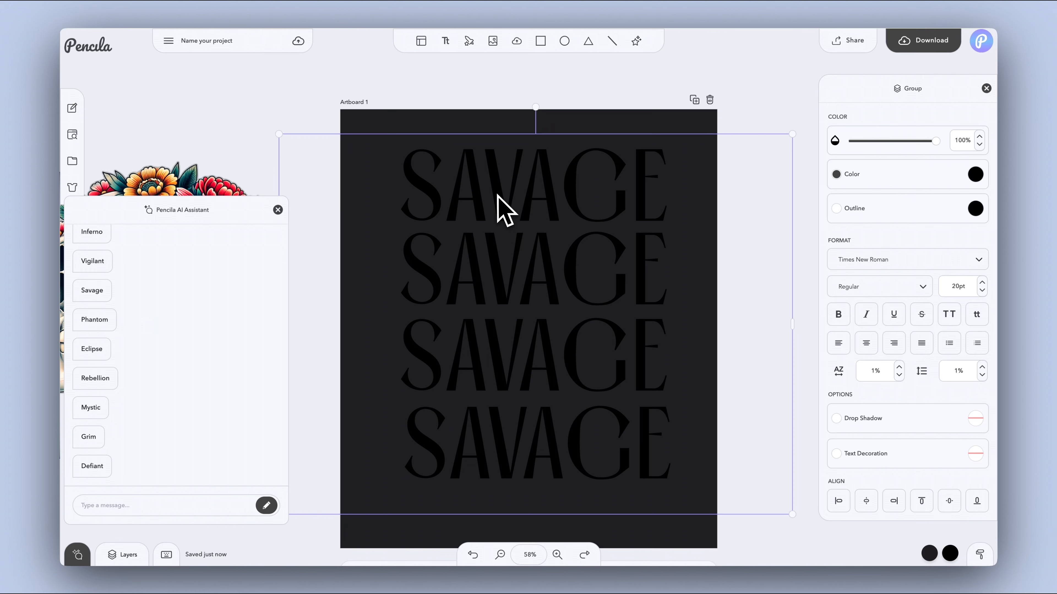
{"action": "mouse_move", "coordinate": [792, 133]}
{"action": "left_mouse_down"}
{"action": "mouse_move", "coordinate": [753, 172]}
{"action": "mouse_move", "coordinate": [778, 143]}
{"action": "left_mouse_up"}
{"action": "left_click_drag", "start_coordinate": [548, 210], "coordinate": [550, 192]}
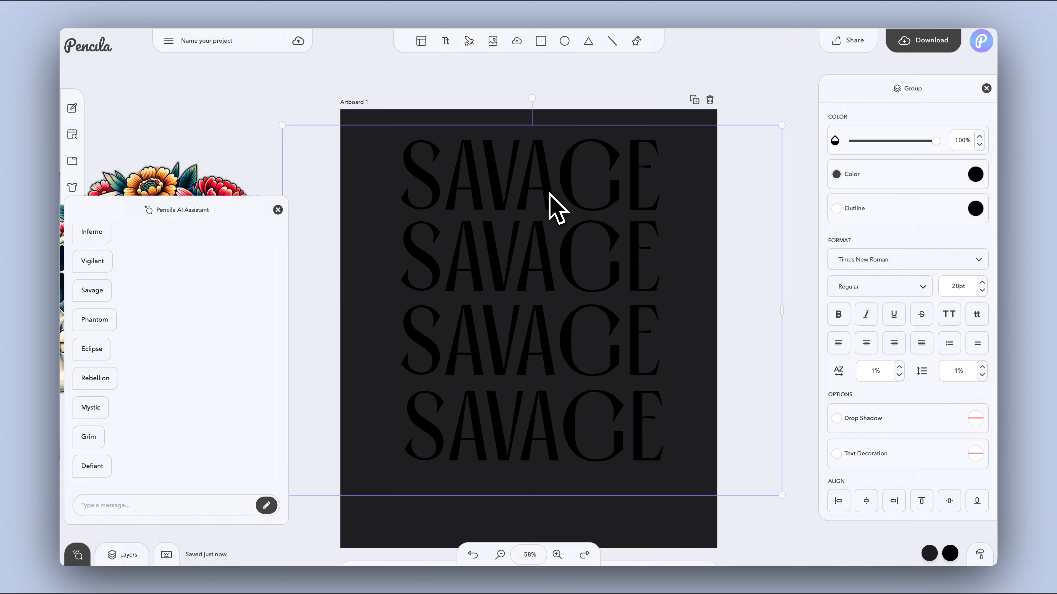
{"action": "left_click", "coordinate": [793, 111]}
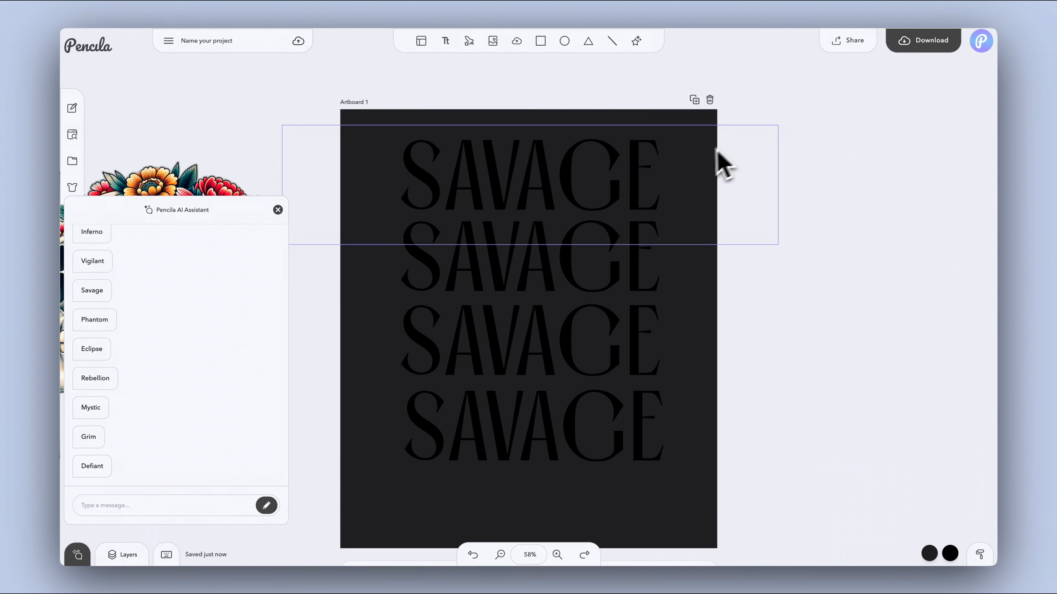
Color the first SAVAGE title white and the second one grey, #78777D.
{"action": "left_click", "coordinate": [626, 183]}
{"action": "left_click", "coordinate": [972, 171]}
{"action": "left_click_drag", "start_coordinate": [854, 206], "coordinate": [763, 115]}
{"action": "left_click", "coordinate": [607, 260]}
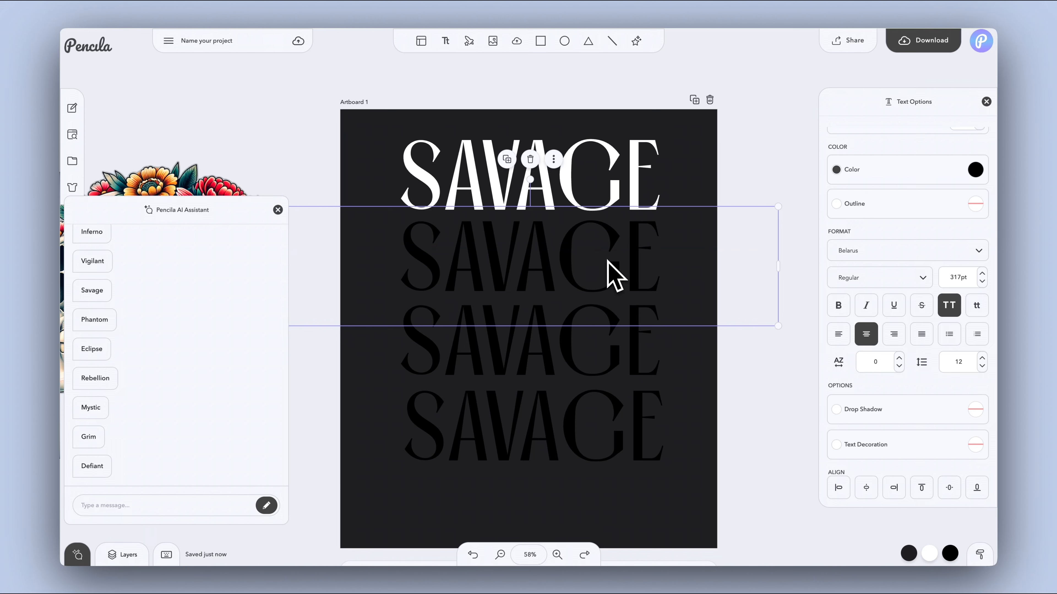
{"action": "left_click", "coordinate": [975, 170]}
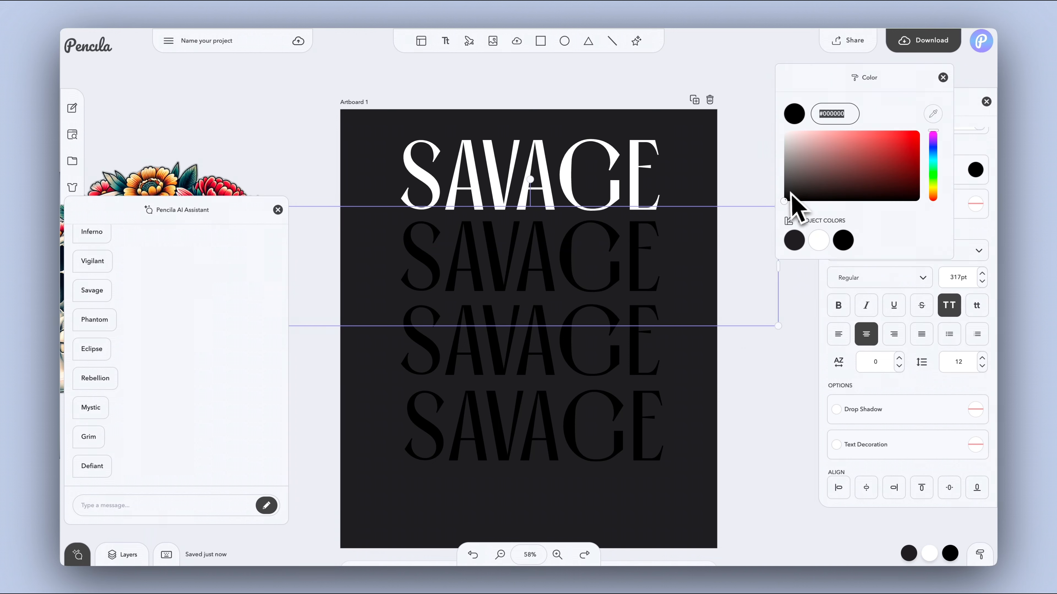
{"action": "left_click_drag", "start_coordinate": [788, 203], "coordinate": [787, 170]}
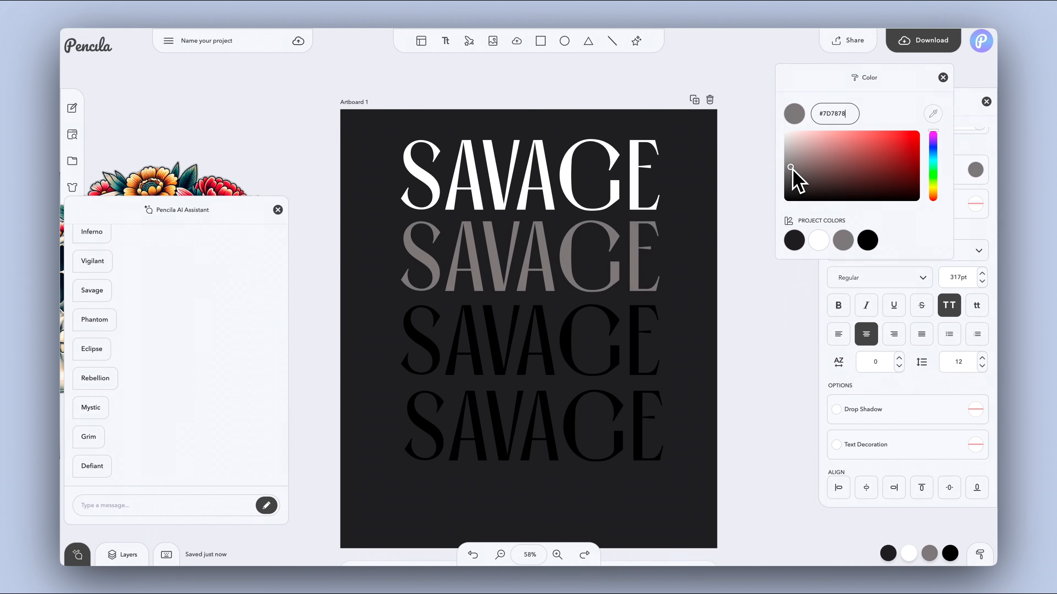
{"action": "left_click", "coordinate": [933, 152]}
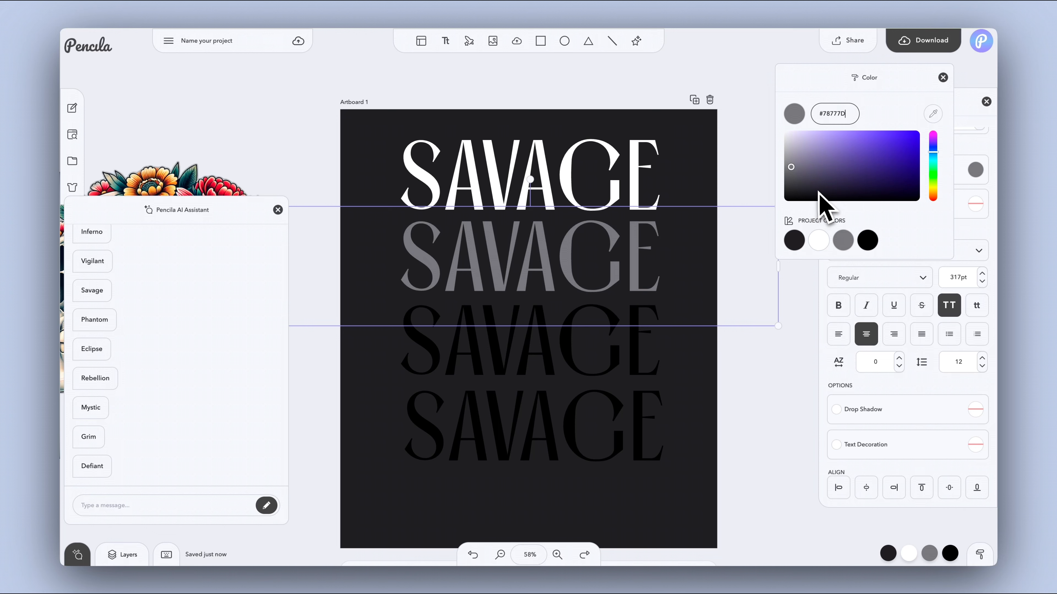
Color the third SAVAGE title white and the fourth grey, reusing the existing project colors.
{"action": "left_click", "coordinate": [591, 360]}
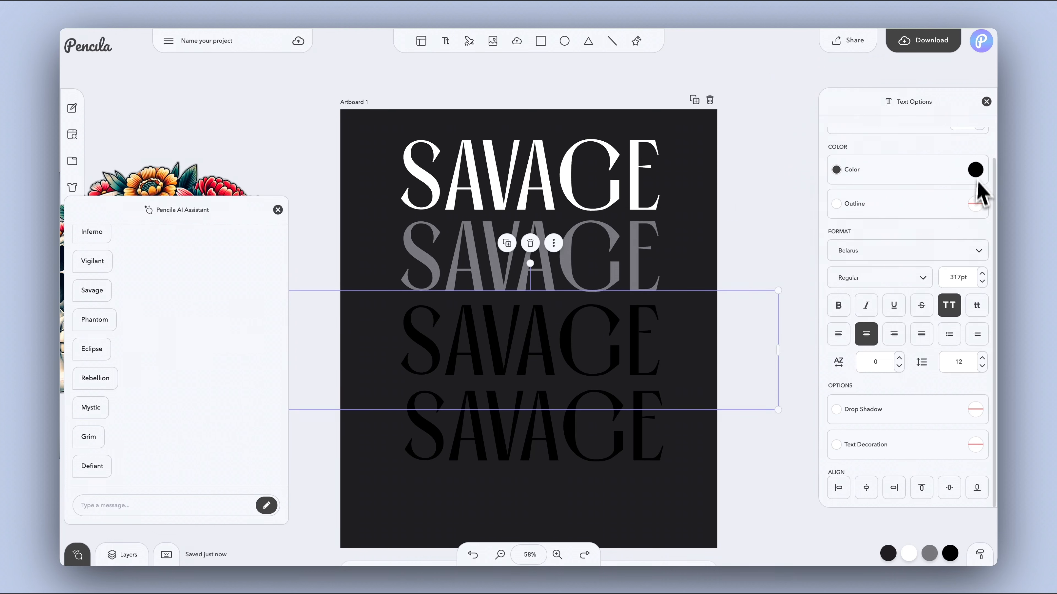
{"action": "left_click", "coordinate": [973, 170]}
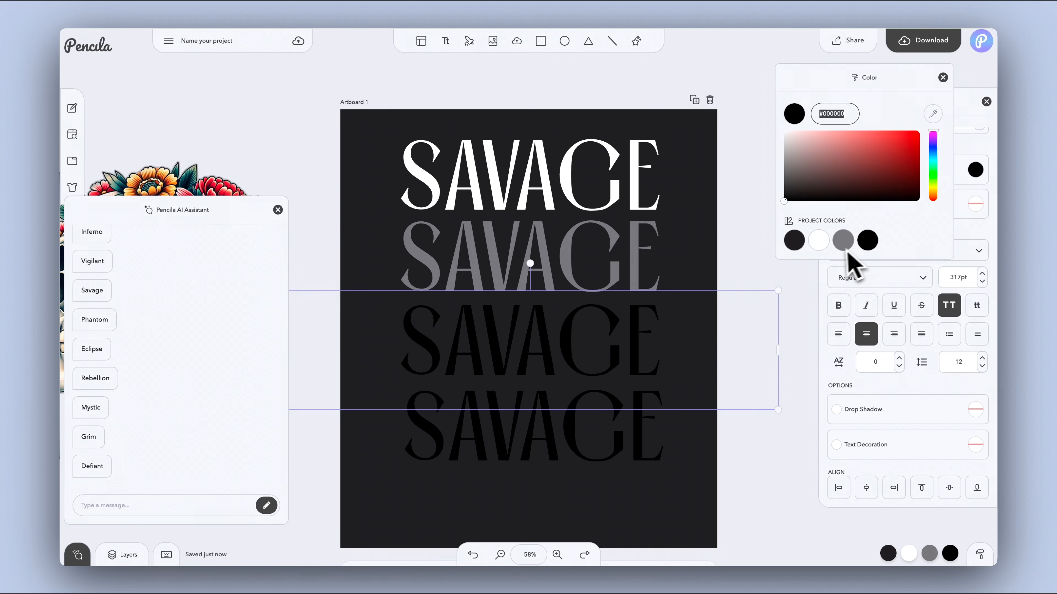
{"action": "left_click", "coordinate": [819, 241]}
{"action": "left_click", "coordinate": [585, 451]}
{"action": "left_click", "coordinate": [975, 171]}
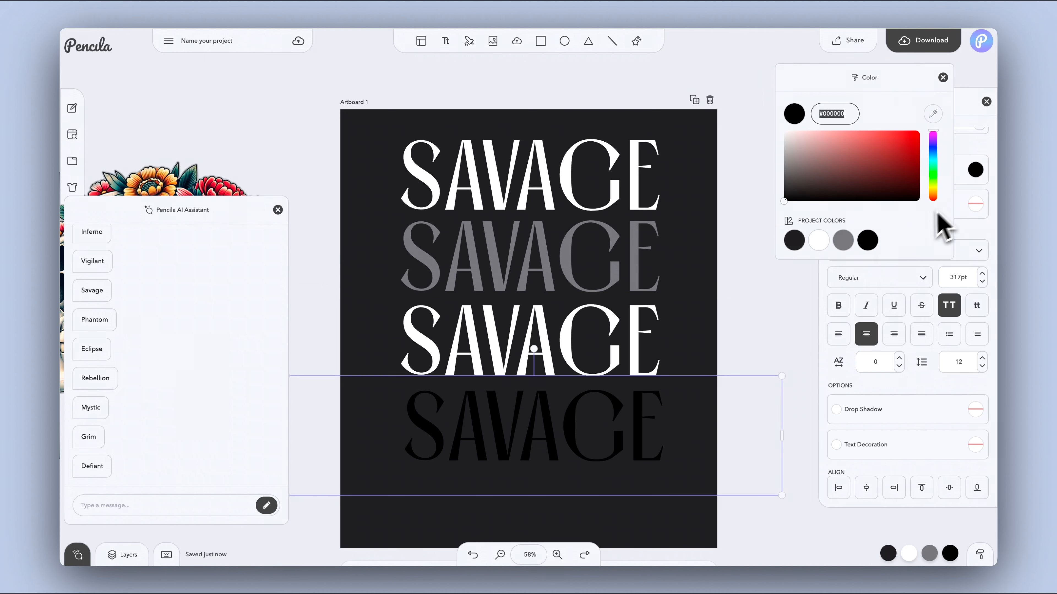
{"action": "left_click", "coordinate": [842, 238]}
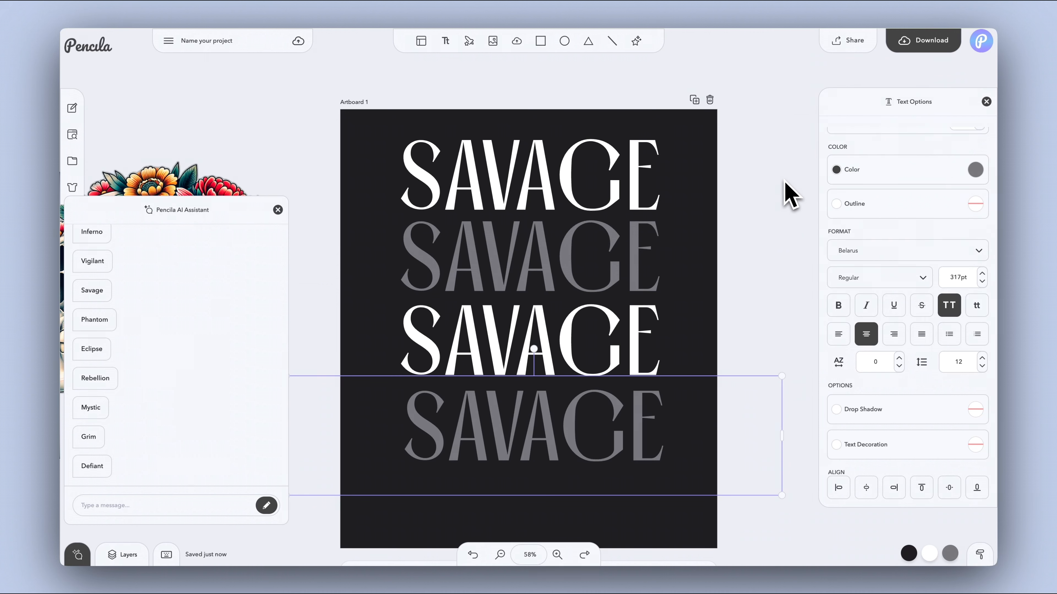
{"action": "left_click", "coordinate": [786, 196]}
Place the floral skull over the SAVAGE titles, enlarge it slightly, and center it horizontally on the artboard.
{"action": "left_click", "coordinate": [174, 191]}
{"action": "left_click_drag", "start_coordinate": [178, 200], "coordinate": [535, 208]}
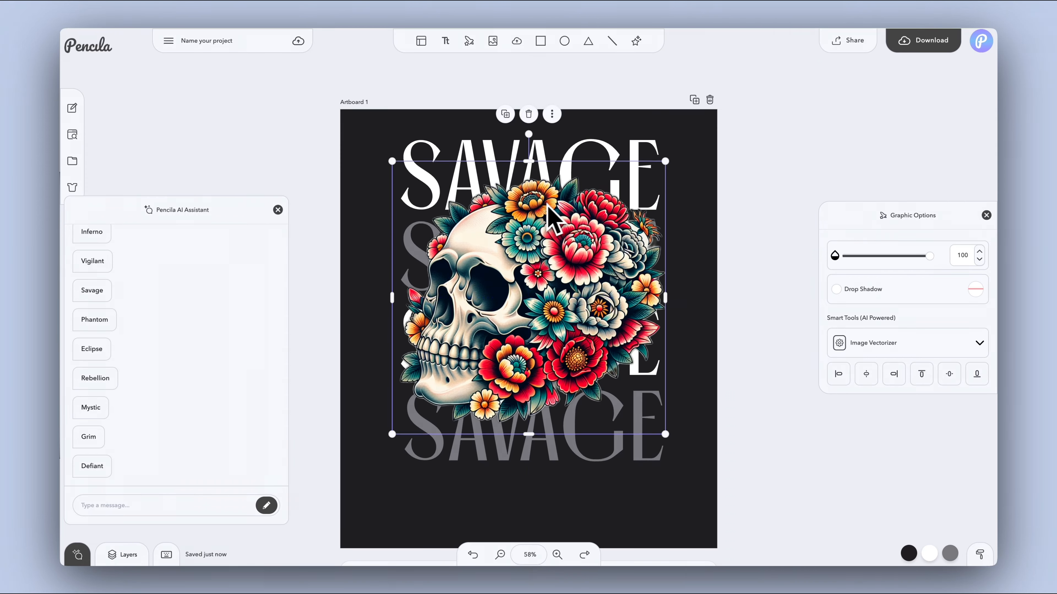
{"action": "left_click_drag", "start_coordinate": [659, 161], "coordinate": [687, 148]}
{"action": "left_click_drag", "start_coordinate": [538, 277], "coordinate": [528, 287]}
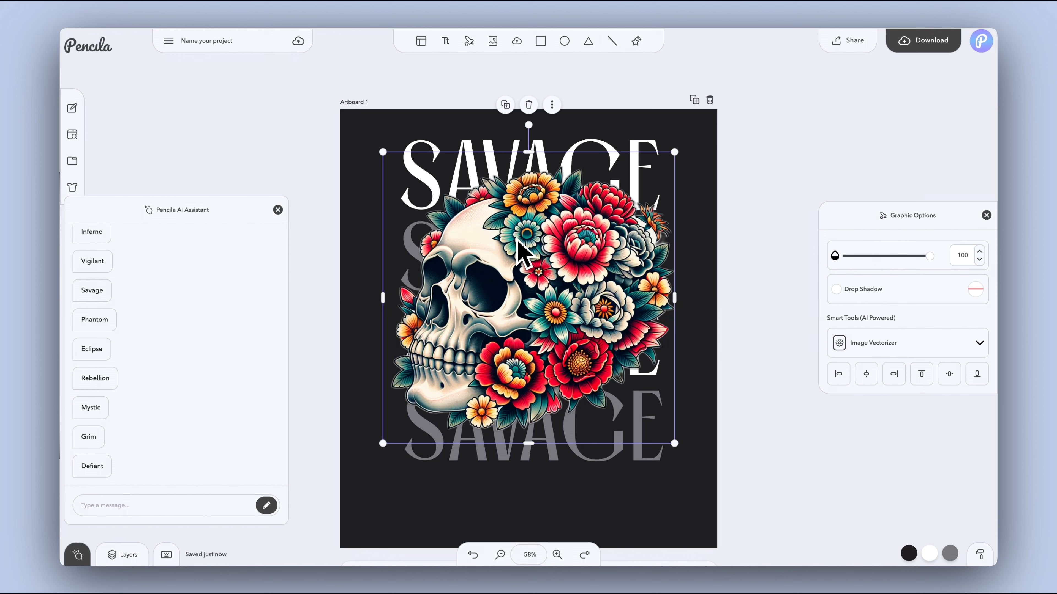
Change the artboard's background to a dark teal sampled from the floral skull graphic.
{"action": "left_click", "coordinate": [362, 113]}
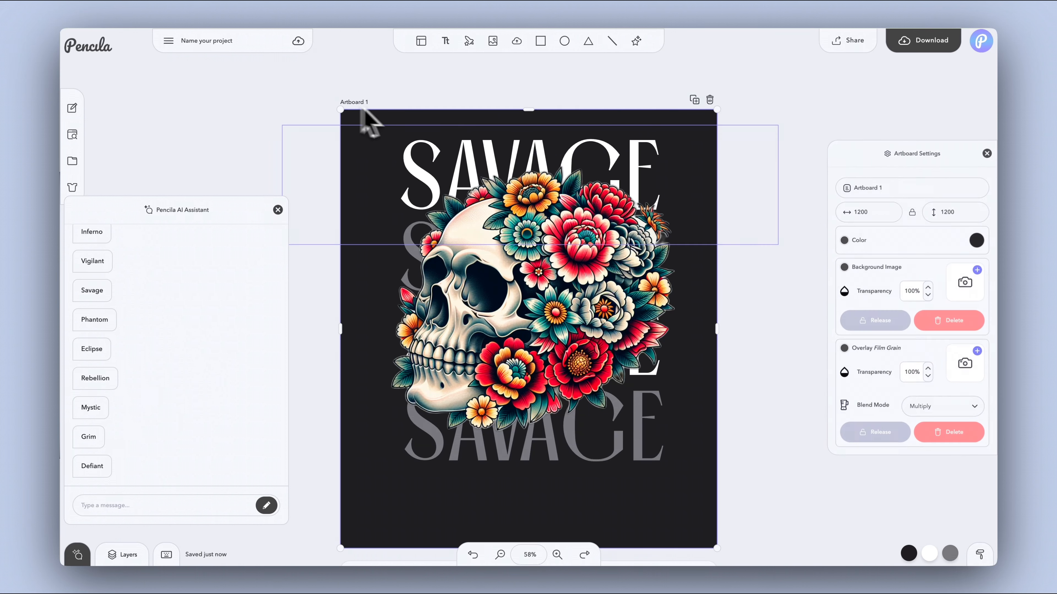
{"action": "left_click", "coordinate": [975, 237]}
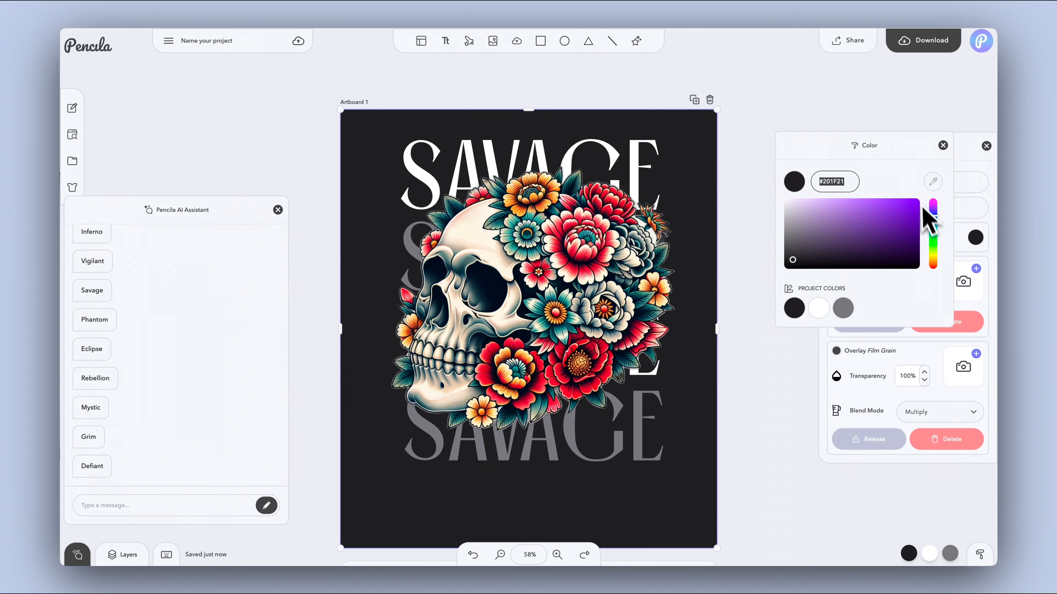
{"action": "left_click", "coordinate": [566, 192]}
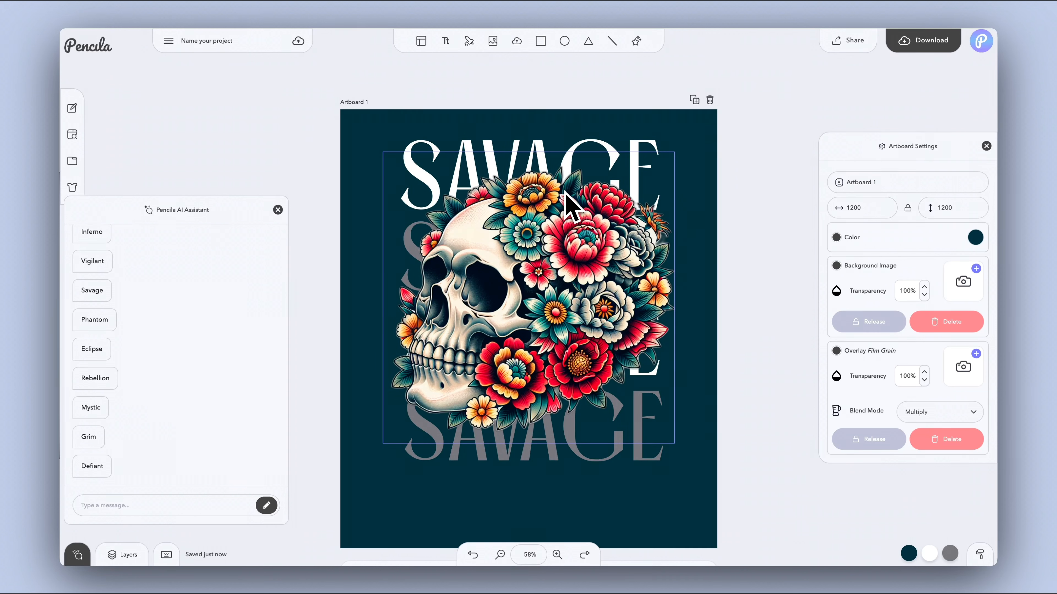
{"action": "left_click", "coordinate": [766, 196]}
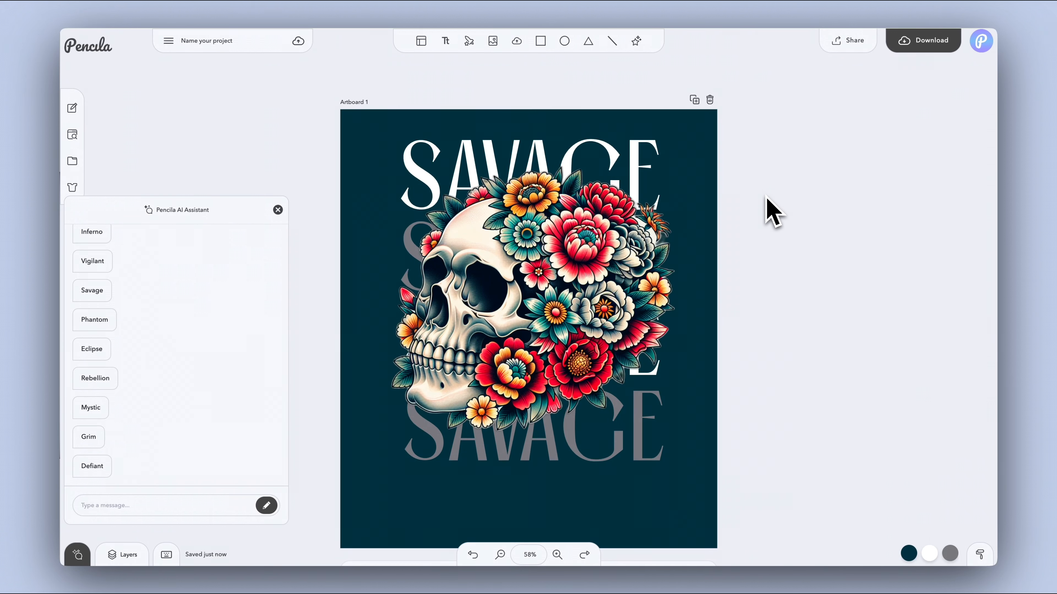
Extend the artboard's height downward to leave more room below the last SAVAGE title.
{"action": "scroll", "coordinate": [767, 196], "scroll_direction": "down", "scroll_amount": 2}
{"action": "scroll", "coordinate": [772, 212], "scroll_direction": "up", "scroll_amount": 1}
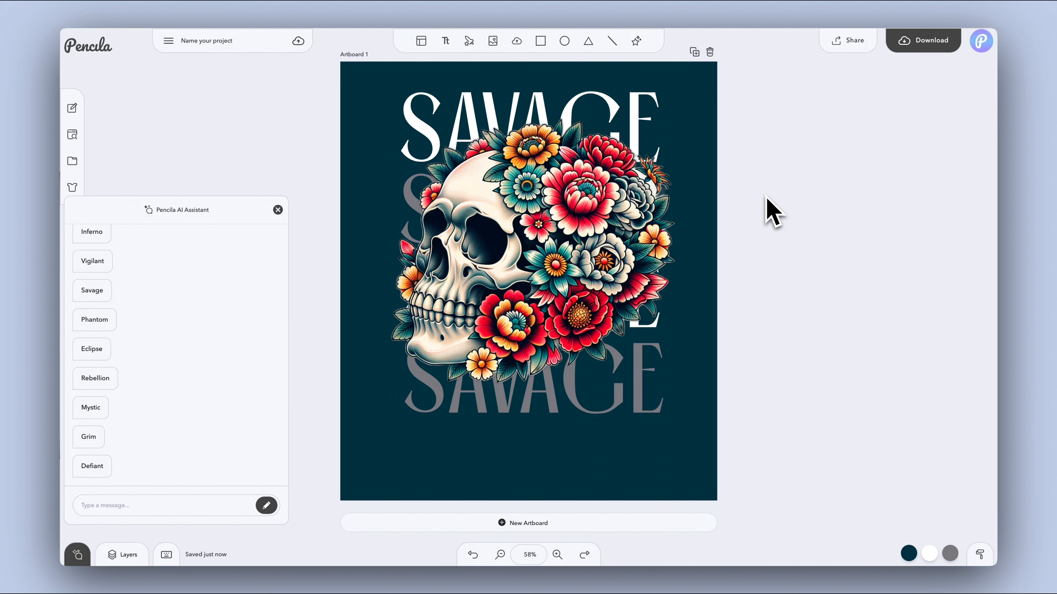
{"action": "left_click", "coordinate": [353, 56]}
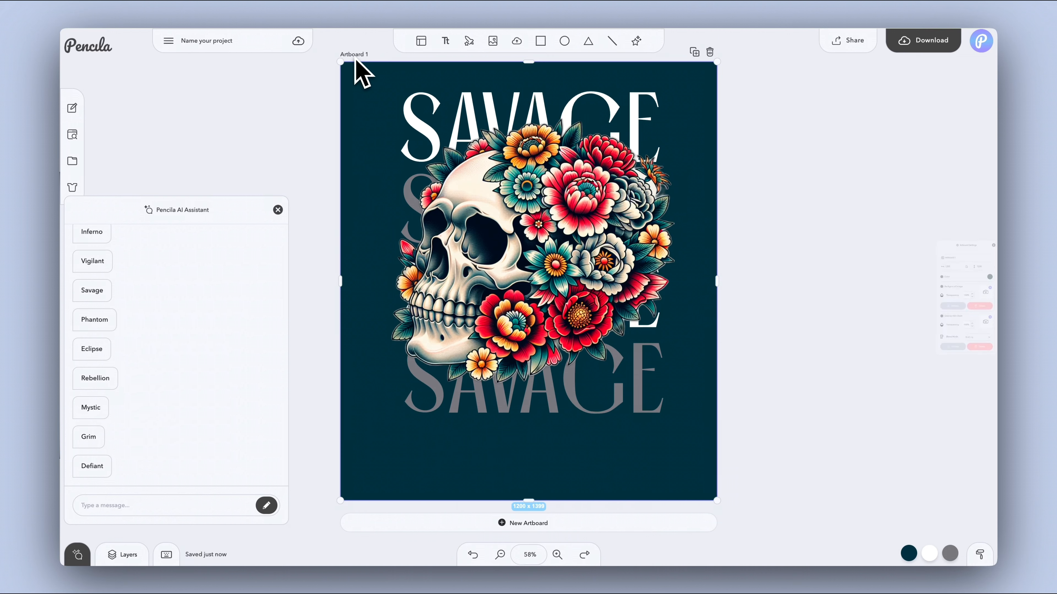
{"action": "left_click_drag", "start_coordinate": [531, 509], "coordinate": [535, 557]}
{"action": "left_click", "coordinate": [767, 245]}
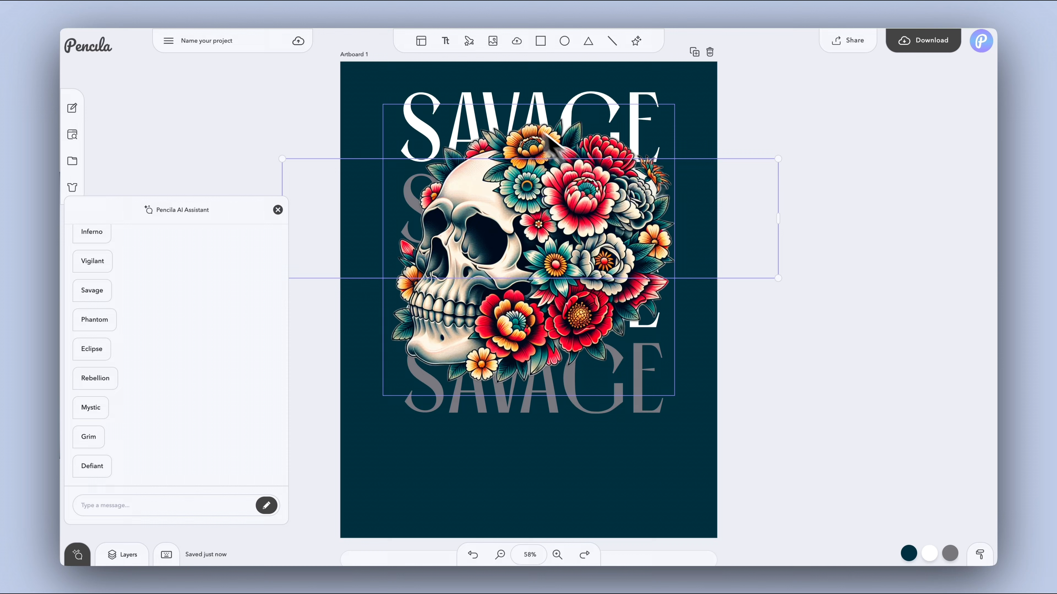
Place a copy of the first SAVAGE title below the fourth one and replace its text with Pencila.
{"action": "left_click", "coordinate": [431, 113]}
{"action": "key", "text": "super+]"}
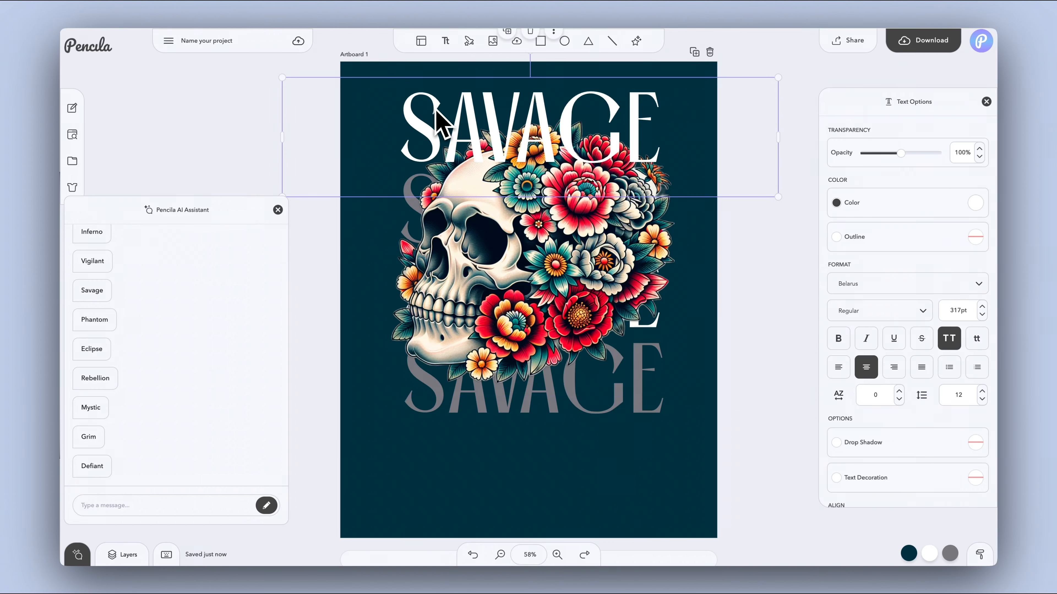
{"action": "left_click_drag", "start_coordinate": [478, 133], "coordinate": [491, 458]}
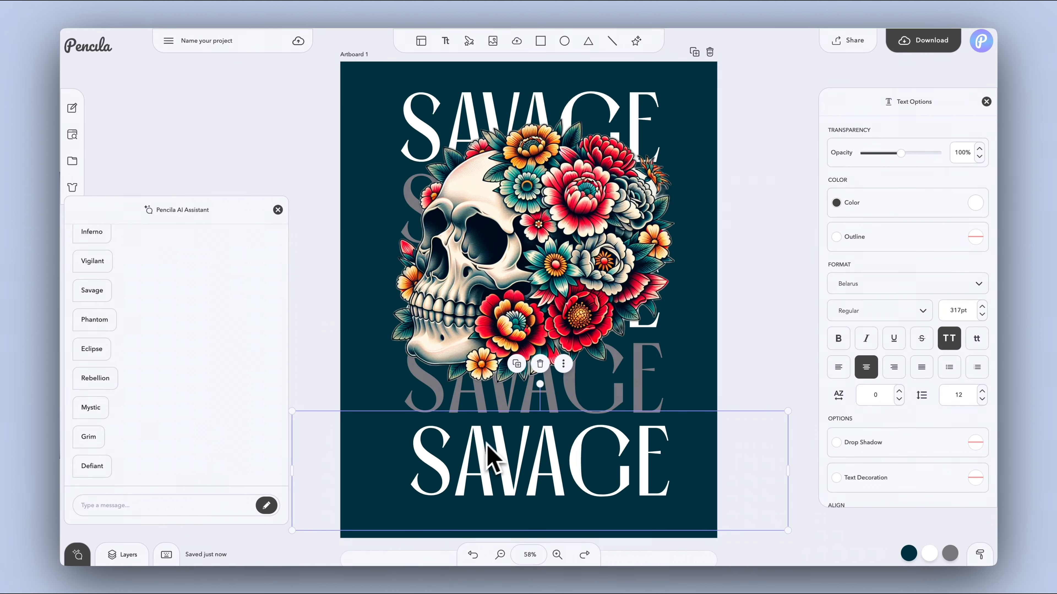
{"action": "double_click", "coordinate": [527, 452]}
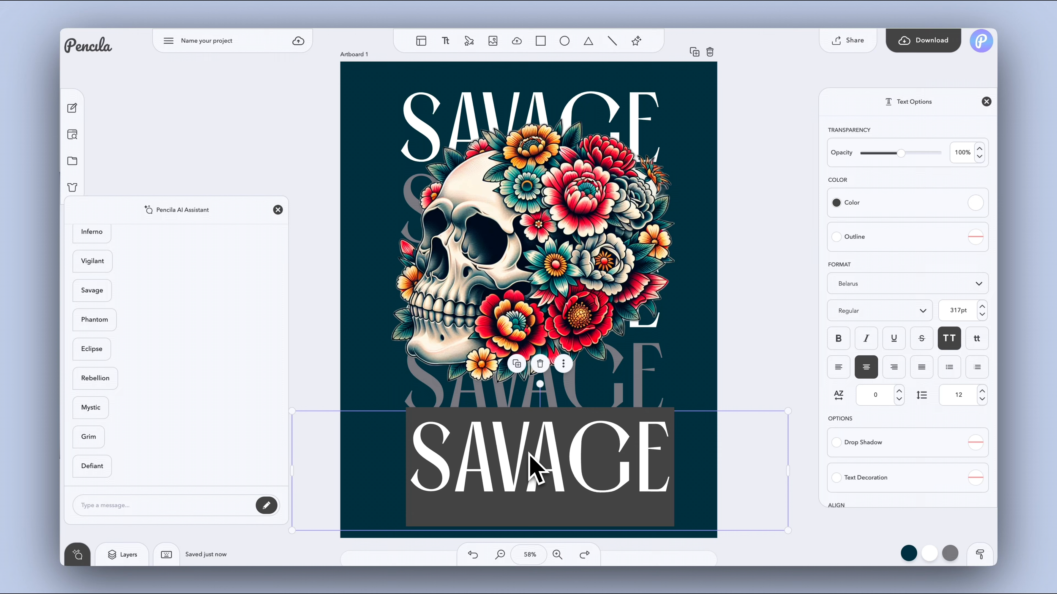
{"action": "type", "text": "Pencila"}
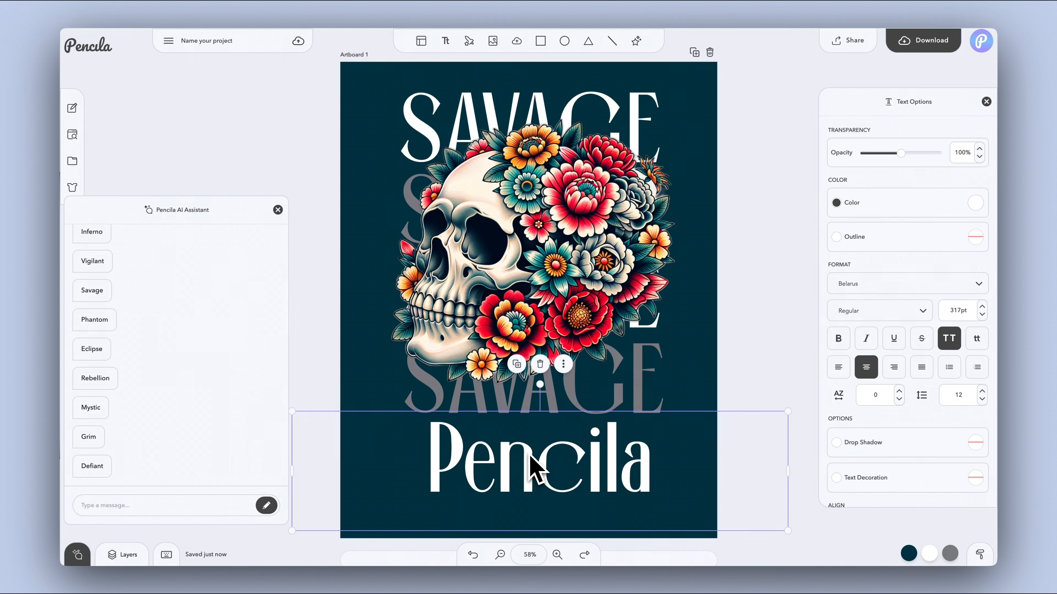
Shrink the Pencila text to 167 pt and center it just below the last SAVAGE title.
{"action": "left_click", "coordinate": [728, 329]}
{"action": "left_click", "coordinate": [610, 485]}
{"action": "mouse_move", "coordinate": [787, 534]}
{"action": "left_mouse_down"}
{"action": "mouse_move", "coordinate": [722, 534]}
{"action": "mouse_move", "coordinate": [585, 500]}
{"action": "mouse_move", "coordinate": [556, 479]}
{"action": "left_mouse_up"}
{"action": "left_click_drag", "start_coordinate": [399, 450], "coordinate": [520, 449]}
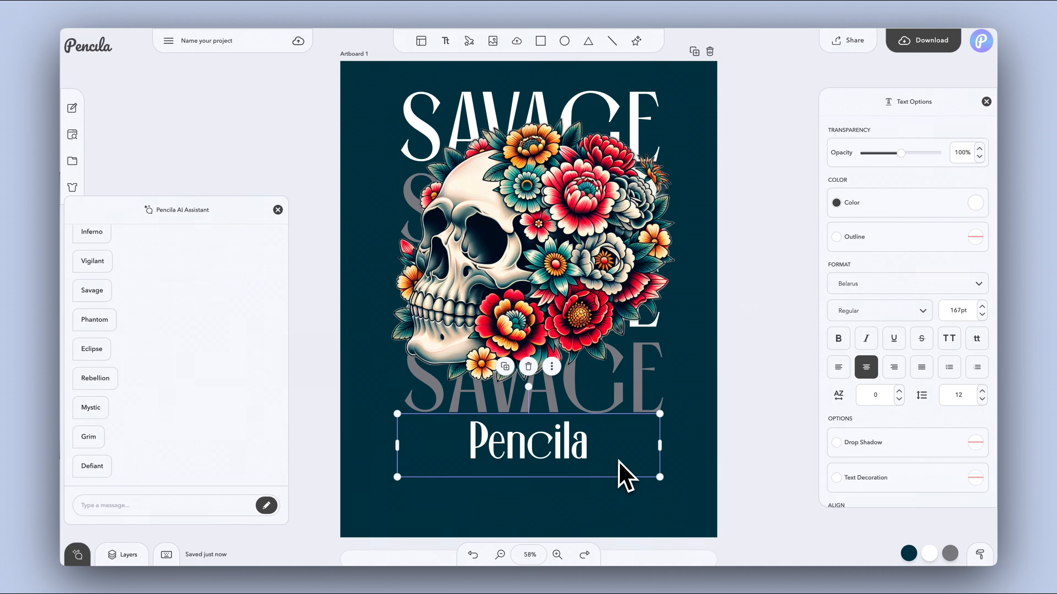
{"action": "left_click", "coordinate": [748, 422]}
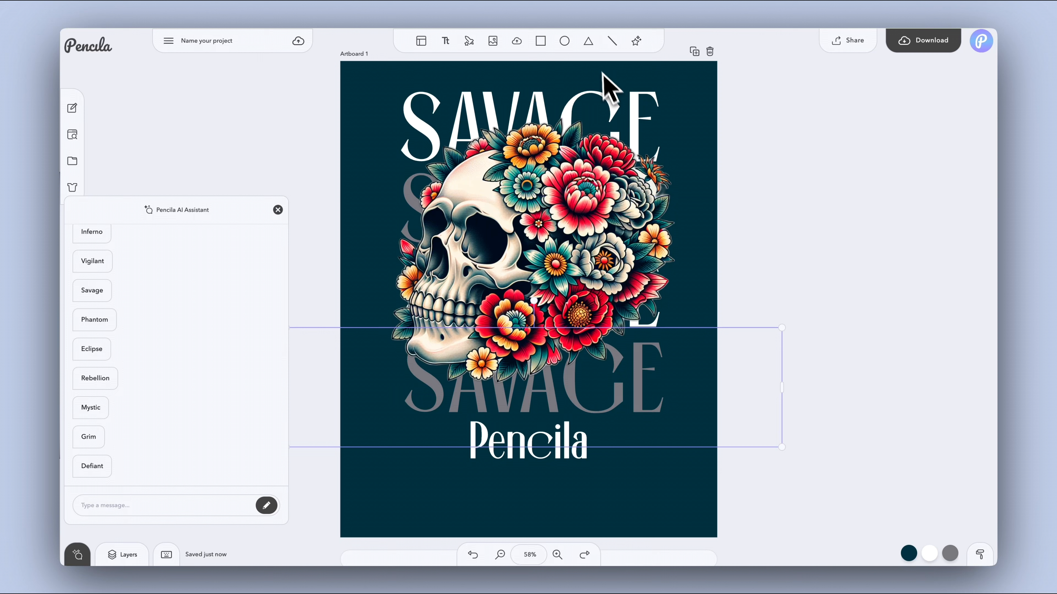
Draw a small, thin rectangle just after the Pencila text and color it white to match the lettering.
{"action": "left_click", "coordinate": [541, 42]}
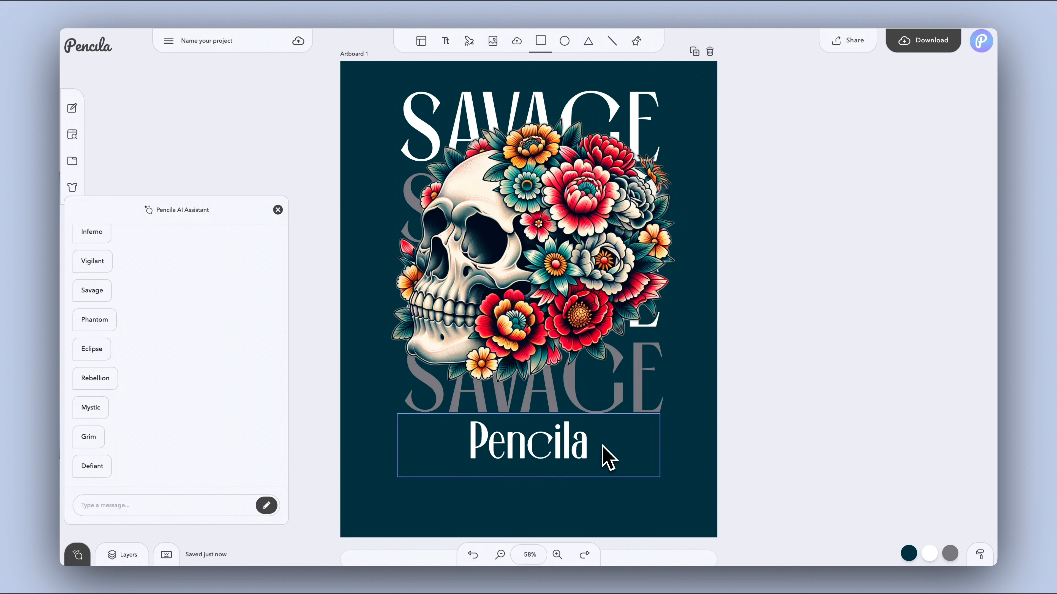
{"action": "left_click", "coordinate": [633, 456]}
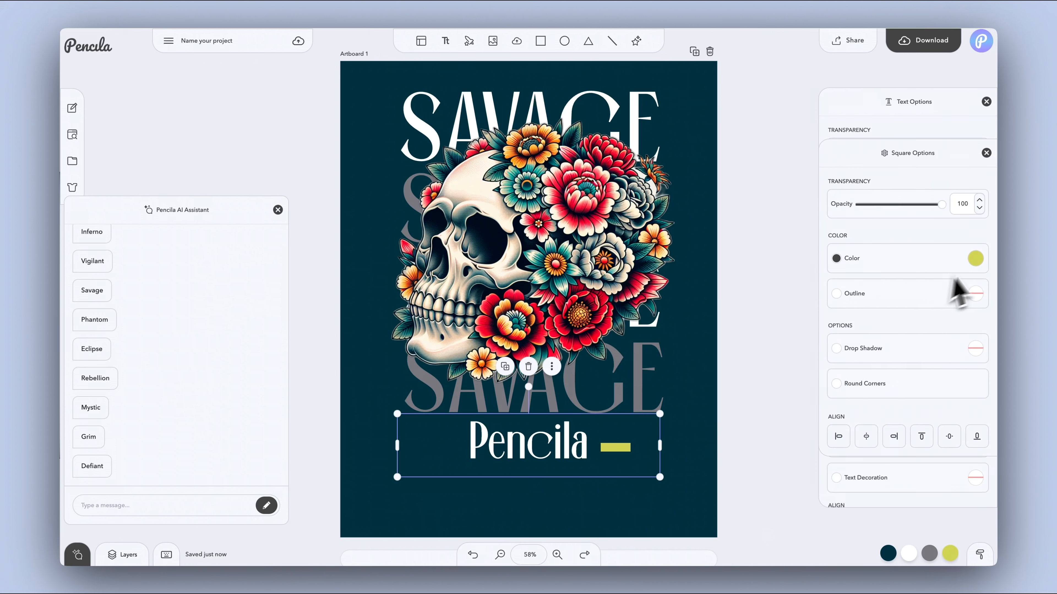
{"action": "left_click", "coordinate": [624, 449]}
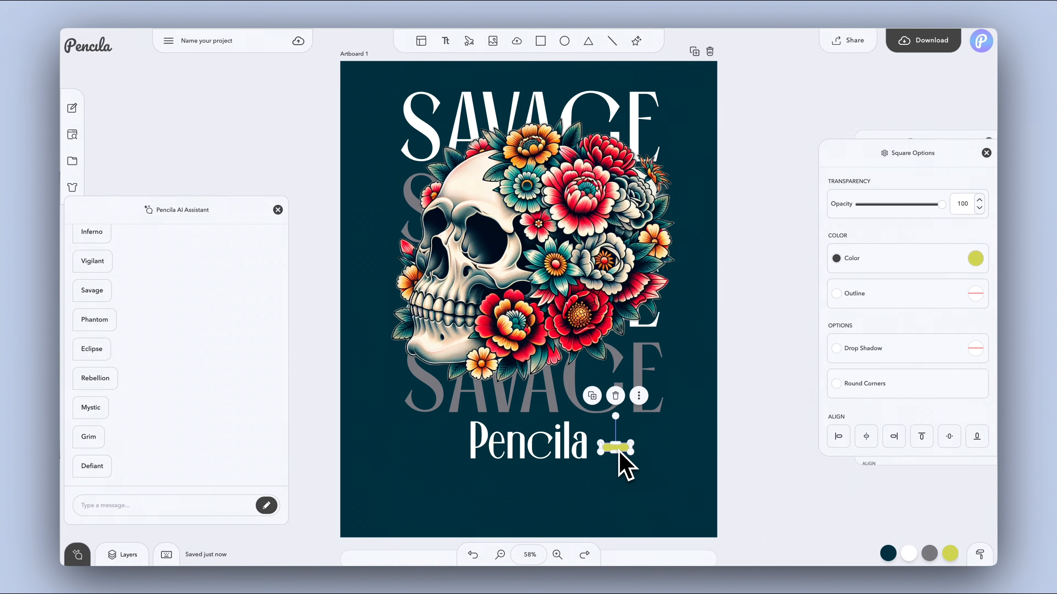
{"action": "left_click", "coordinate": [976, 259]}
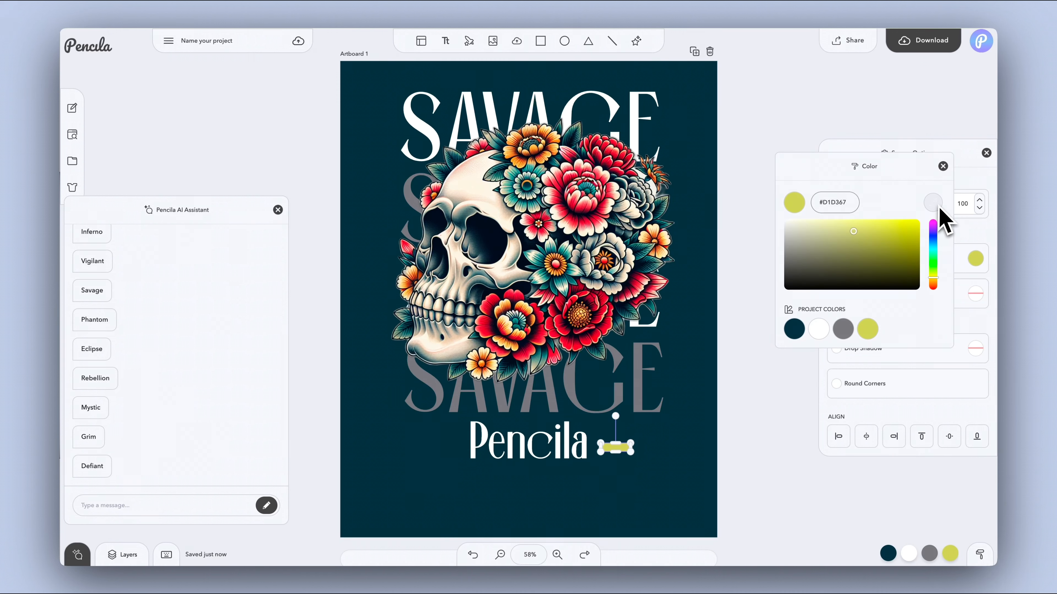
{"action": "left_click", "coordinate": [557, 446]}
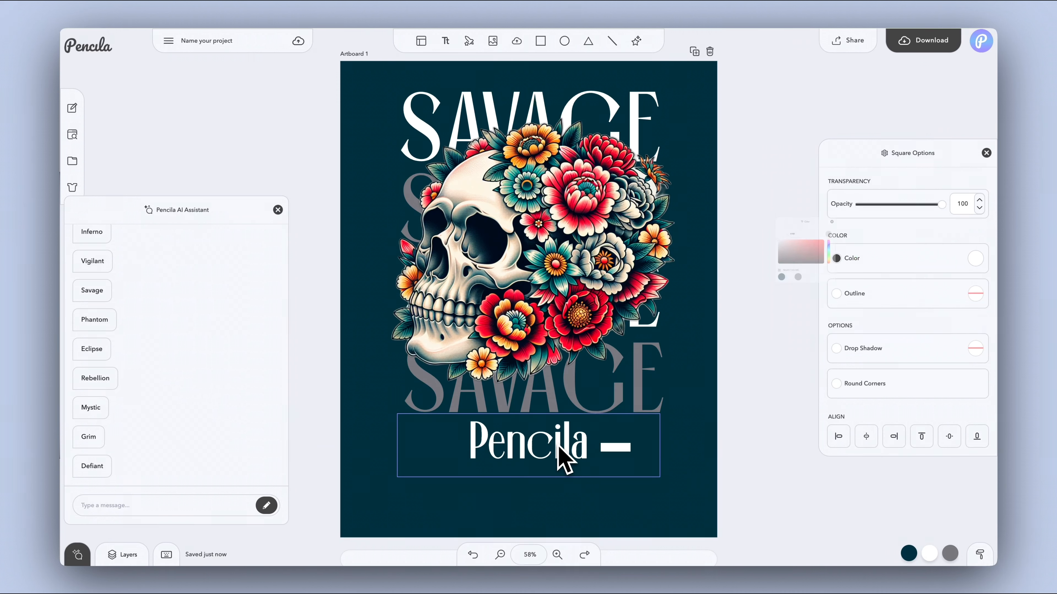
{"action": "left_click", "coordinate": [786, 463]}
Duplicate the white bar and place the copy before the Pencila text, level with the original.
{"action": "left_click", "coordinate": [616, 451]}
{"action": "mouse_move", "coordinate": [617, 453]}
{"action": "left_mouse_down"}
{"action": "mouse_move", "coordinate": [555, 445]}
{"action": "mouse_move", "coordinate": [439, 455]}
{"action": "left_mouse_up"}
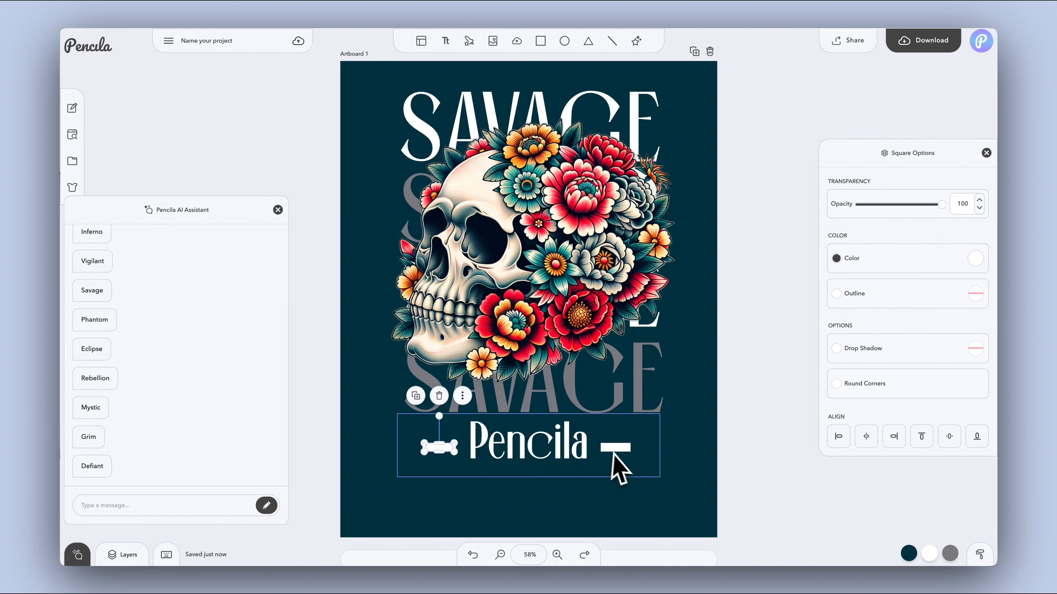
{"action": "left_click", "coordinate": [795, 477]}
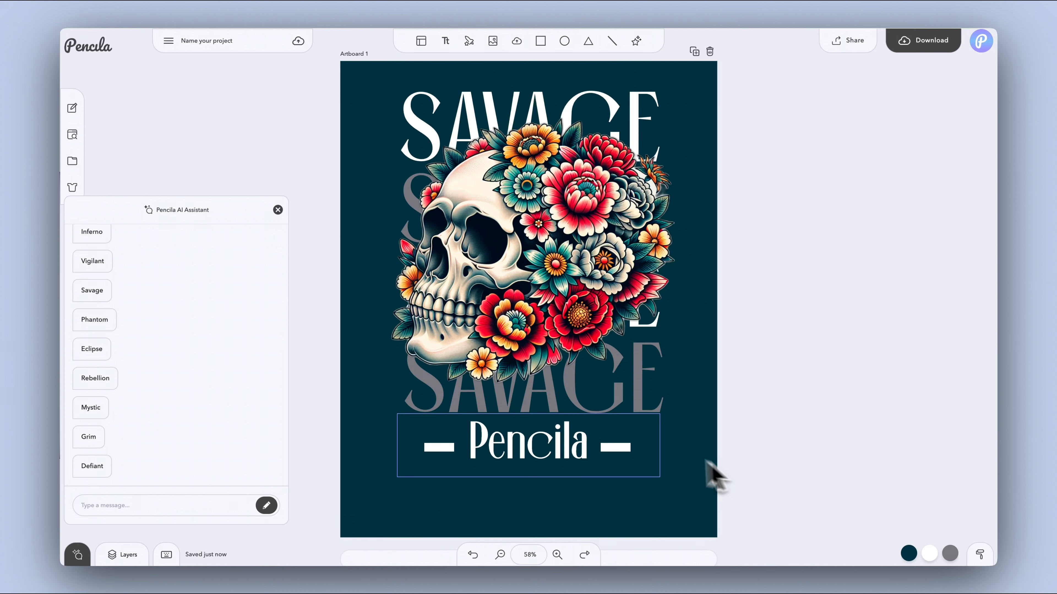
Shrink the Pencila text to 146 pt and center it between the two white bars.
{"action": "left_click", "coordinate": [499, 455]}
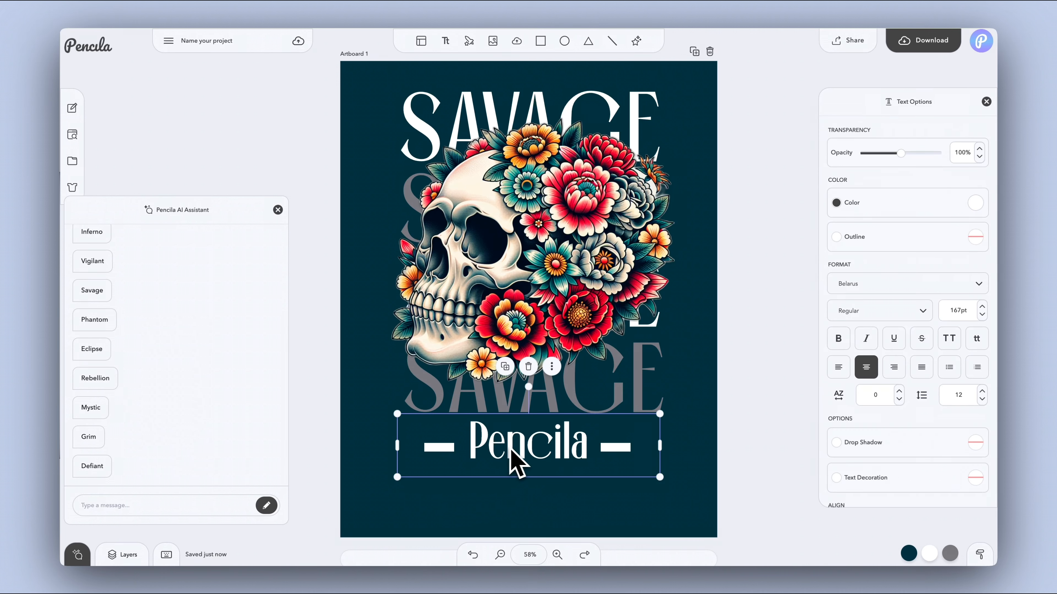
{"action": "left_click_drag", "start_coordinate": [398, 415], "coordinate": [433, 426]}
{"action": "left_click_drag", "start_coordinate": [561, 456], "coordinate": [546, 458]}
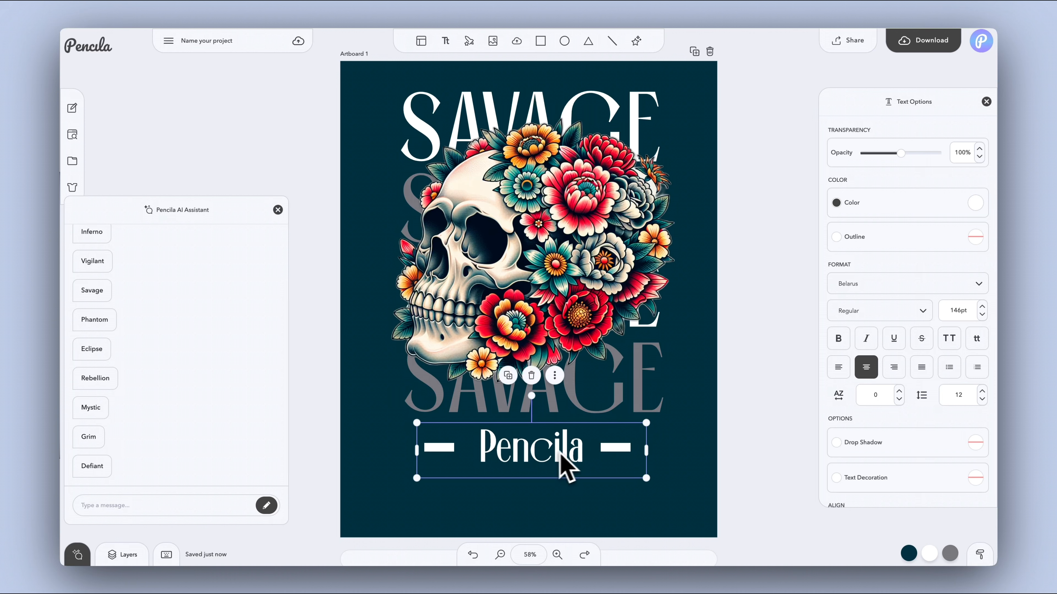
Duplicate the Pencila text, change the copy to XX, and place one XX outside each white bar.
{"action": "left_click_drag", "start_coordinate": [540, 470], "coordinate": [686, 464]}
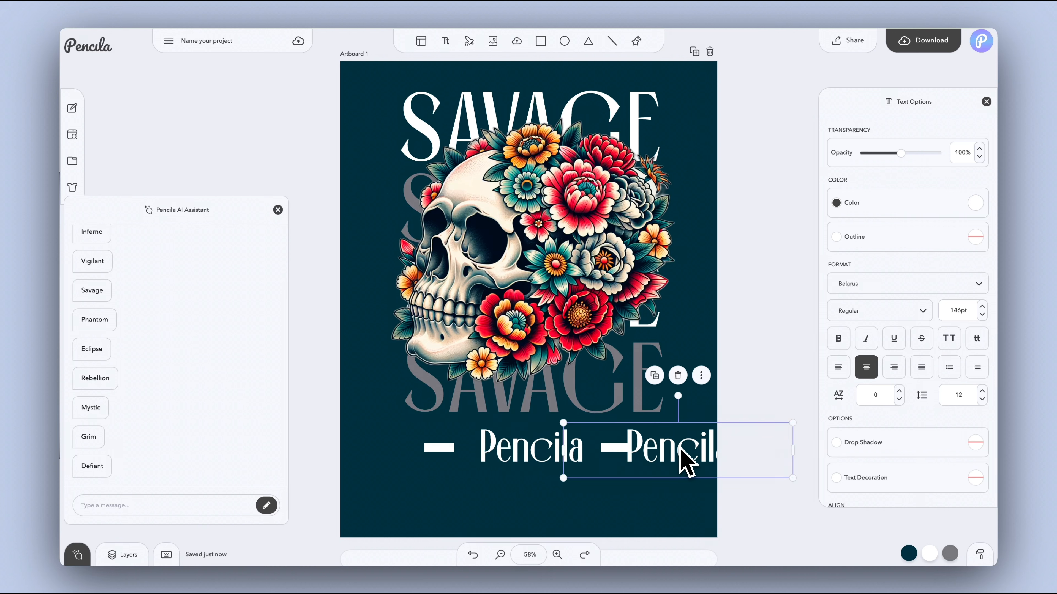
{"action": "double_click", "coordinate": [668, 464]}
{"action": "type", "text": "XX"}
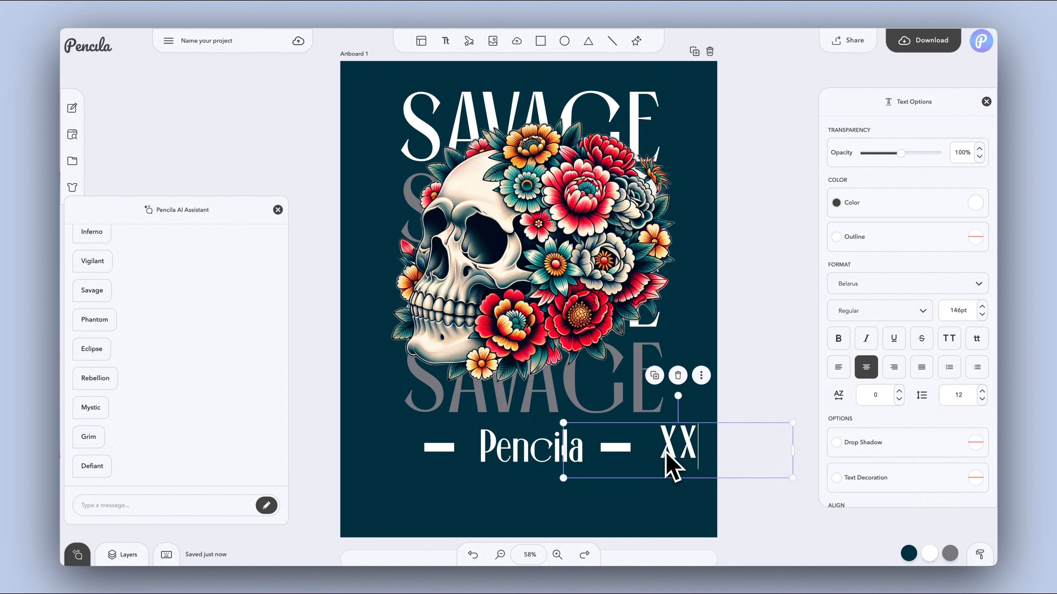
{"action": "left_click", "coordinate": [781, 374]}
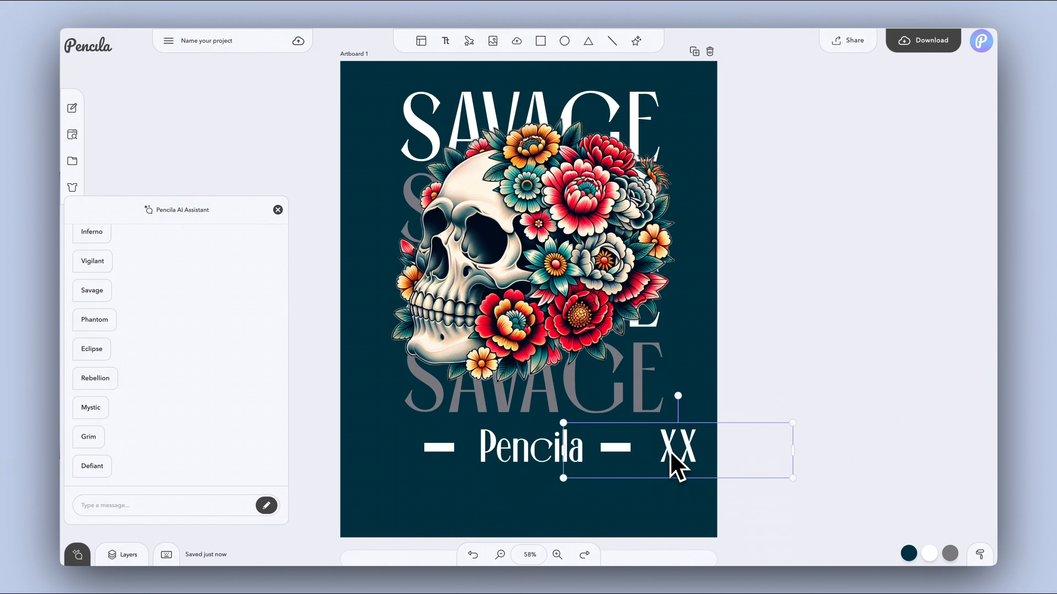
{"action": "mouse_move", "coordinate": [793, 451]}
{"action": "left_mouse_down"}
{"action": "mouse_move", "coordinate": [604, 467]}
{"action": "mouse_move", "coordinate": [659, 470]}
{"action": "mouse_move", "coordinate": [386, 456]}
{"action": "left_mouse_up"}
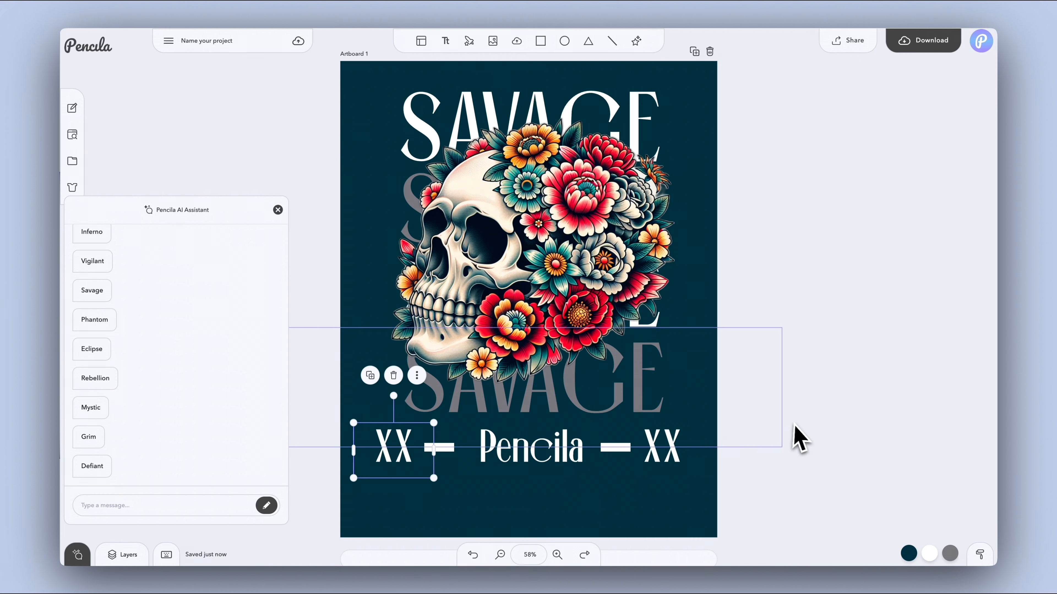
{"action": "left_click", "coordinate": [785, 432]}
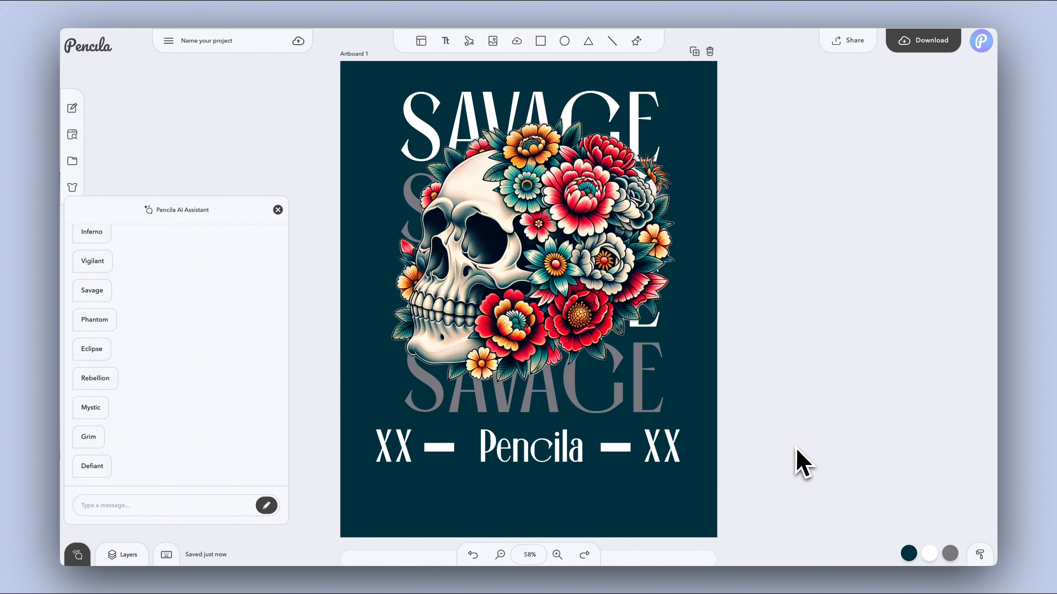
Scale the whole XX, bars and Pencila line down together to about the SAVAGE titles' width and center it beneath them.
{"action": "left_click", "coordinate": [660, 464]}
{"action": "left_click", "coordinate": [609, 464], "text": "shift"}
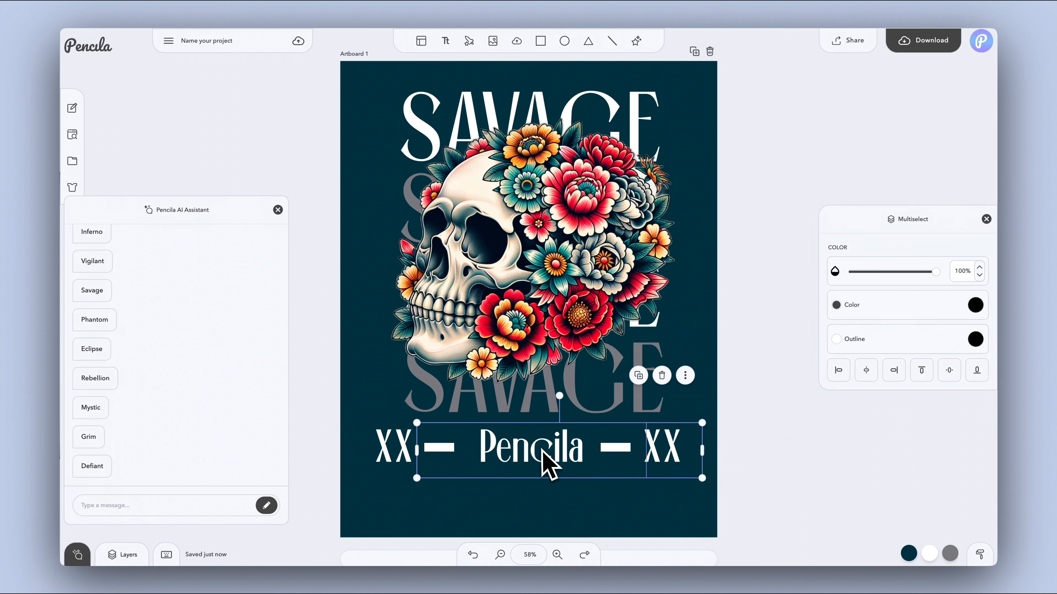
{"action": "left_click", "coordinate": [394, 447], "text": "shift"}
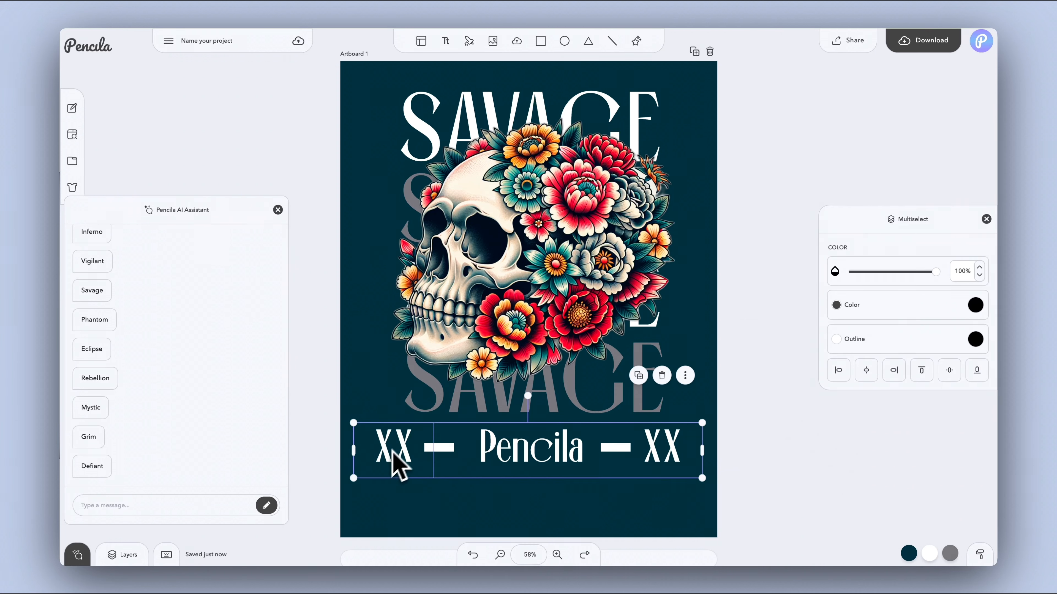
{"action": "left_click_drag", "start_coordinate": [354, 478], "coordinate": [399, 479]}
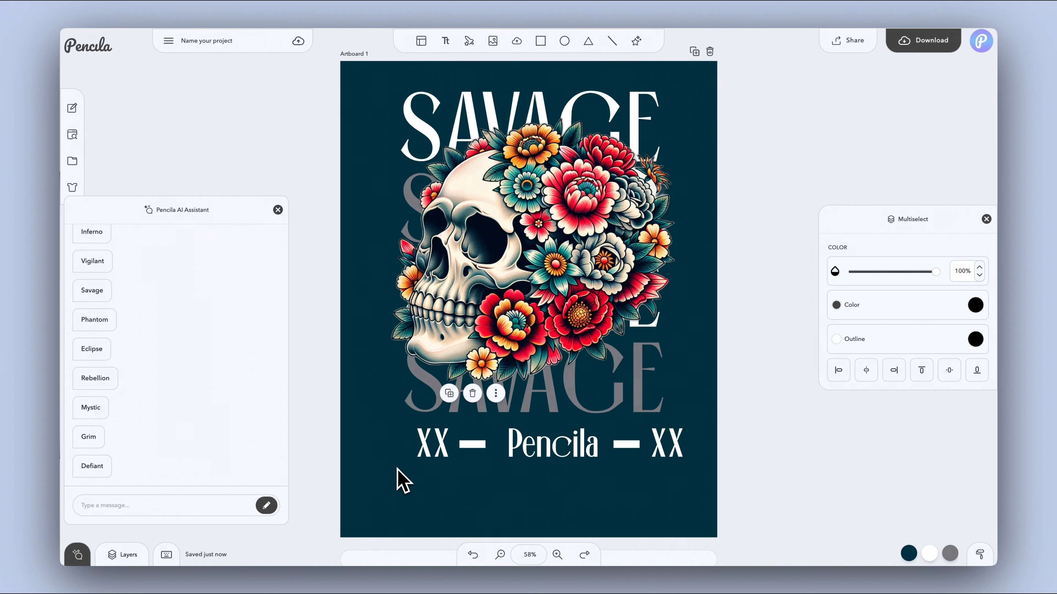
{"action": "mouse_move", "coordinate": [518, 449]}
{"action": "left_mouse_down"}
{"action": "mouse_move", "coordinate": [506, 453]}
{"action": "mouse_move", "coordinate": [514, 458]}
{"action": "left_mouse_up"}
{"action": "left_click", "coordinate": [692, 488]}
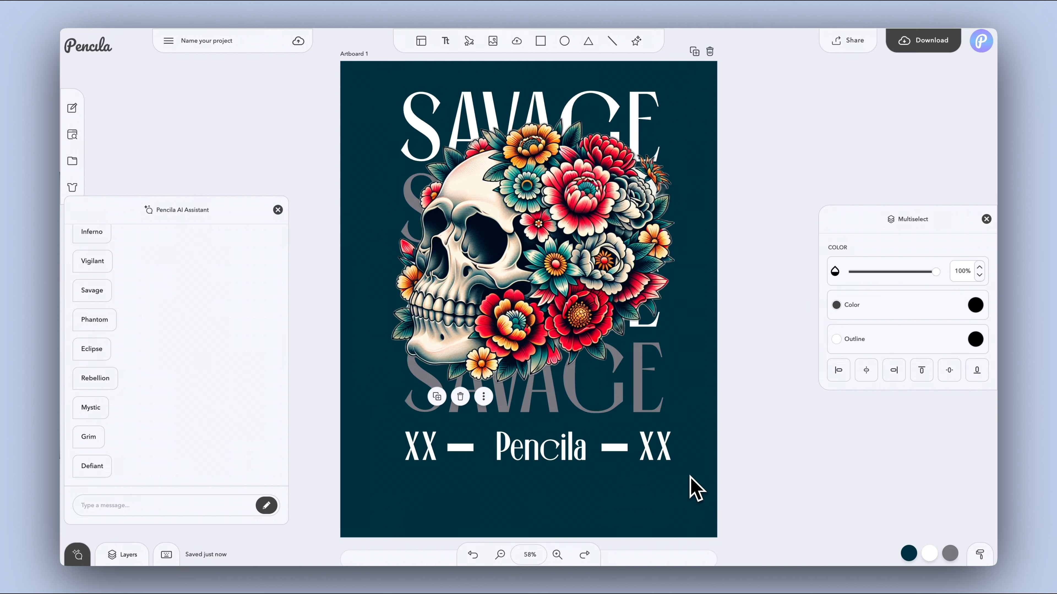
{"action": "left_click", "coordinate": [680, 464]}
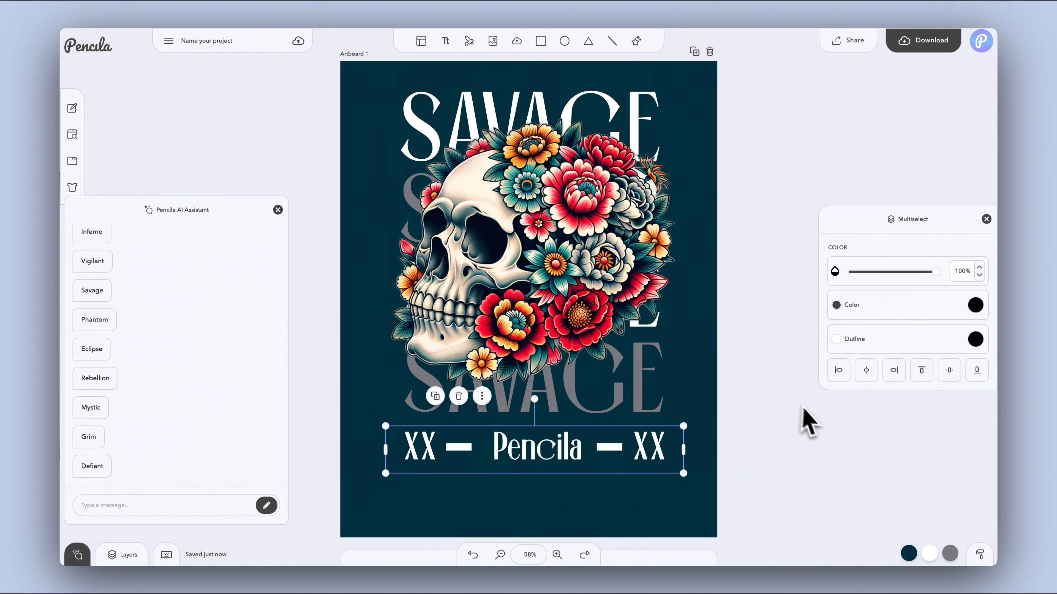
{"action": "left_click", "coordinate": [807, 417]}
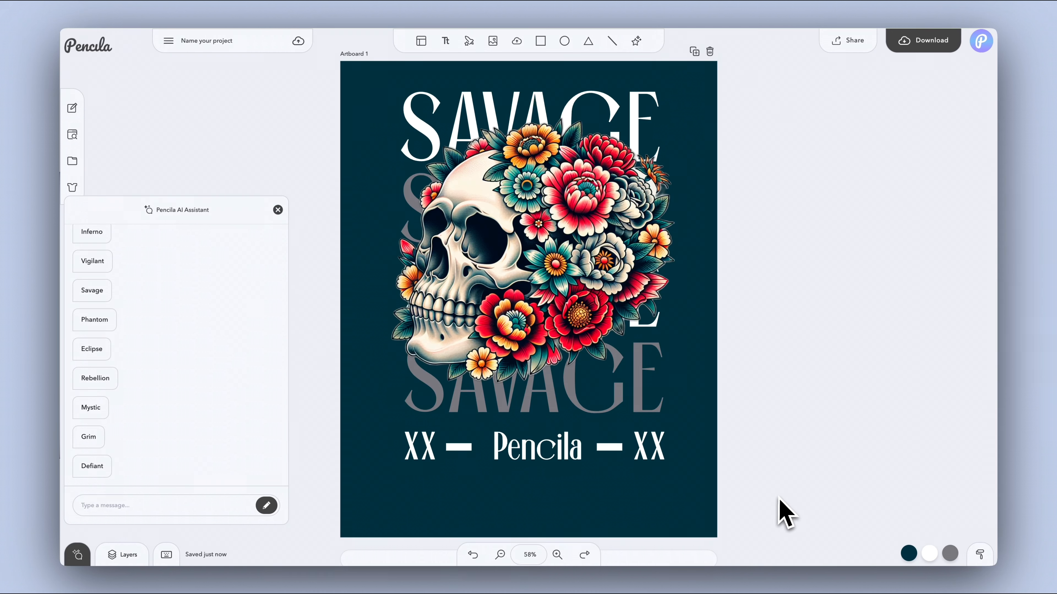
Ask the AI Assistant for a sentence to put at the bottom of a savage shirt and copy its reply.
{"action": "left_click", "coordinate": [112, 514]}
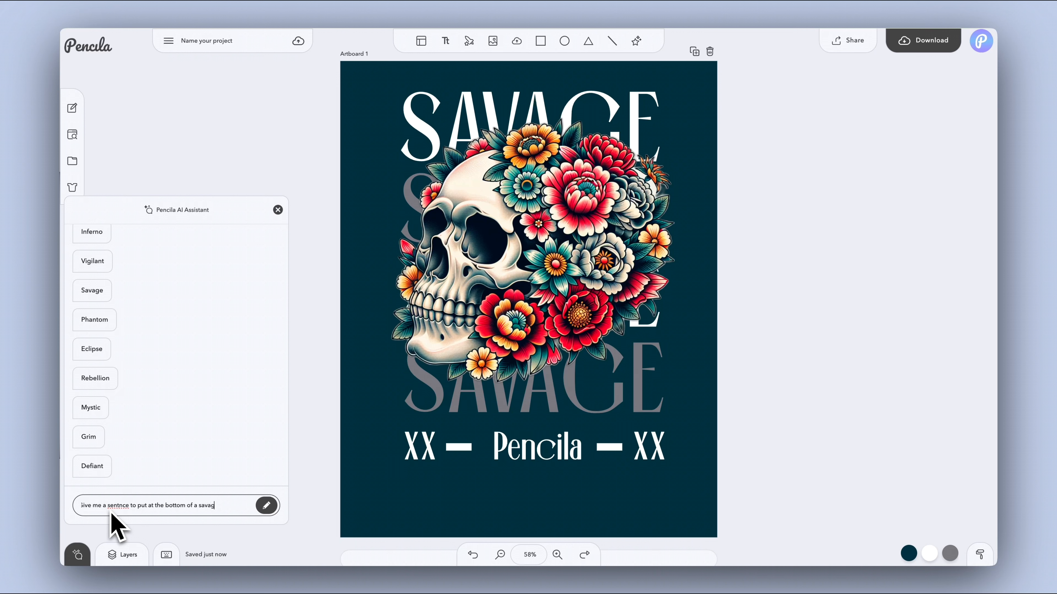
{"action": "type", "text": "t"}
{"action": "key", "text": "Return"}
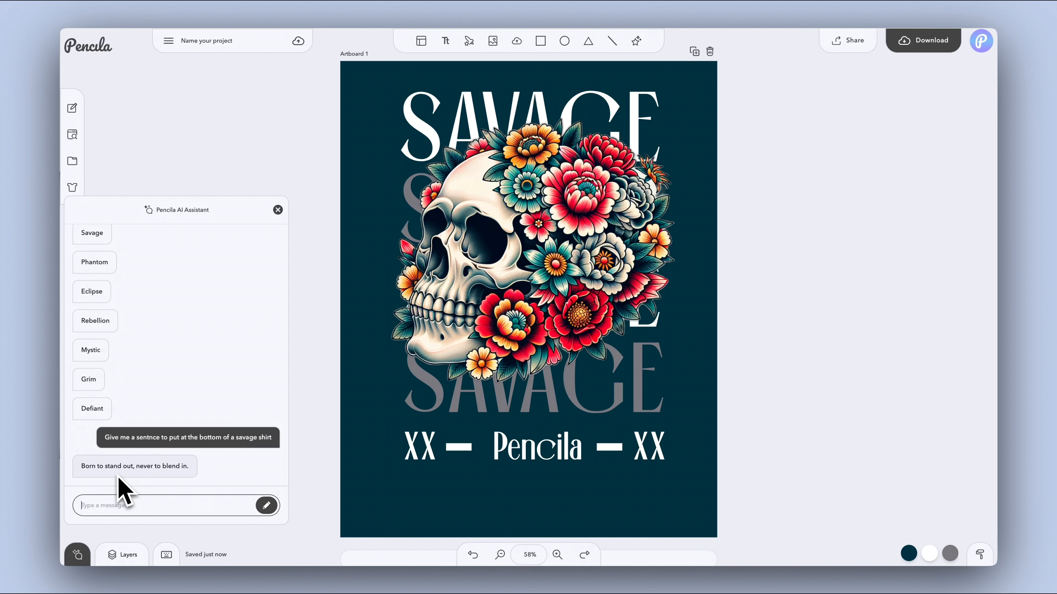
{"action": "left_click", "coordinate": [118, 473]}
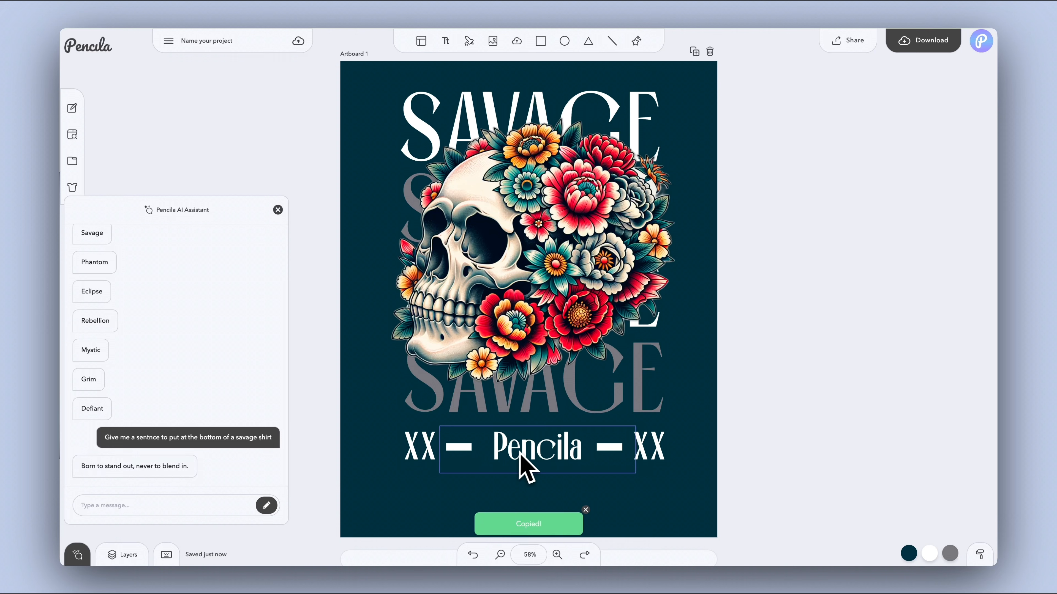
Place a widened copy of the Pencila text below the original and replace its wording with the copied sentence "Born to stand out, never to blend in.".
{"action": "left_click", "coordinate": [521, 464]}
{"action": "left_click_drag", "start_coordinate": [517, 455], "coordinate": [521, 504]}
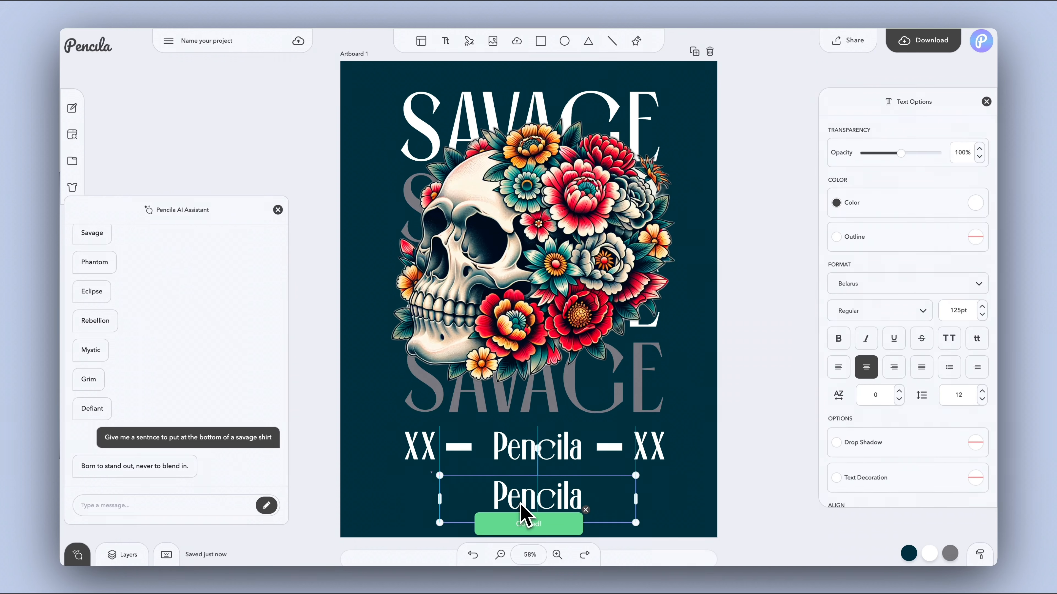
{"action": "left_click_drag", "start_coordinate": [636, 499], "coordinate": [882, 498]}
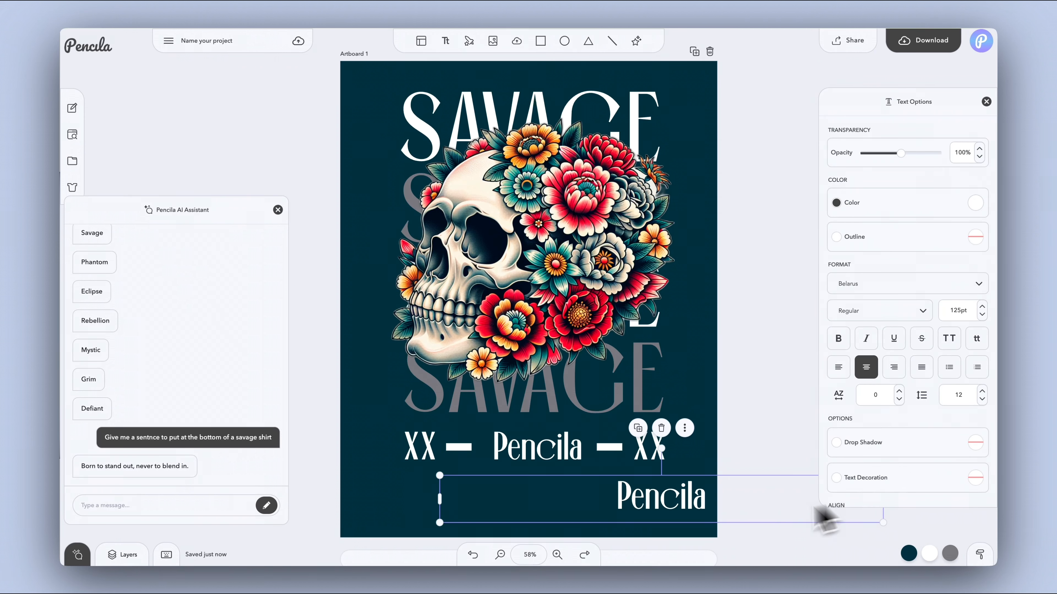
{"action": "left_click_drag", "start_coordinate": [665, 506], "coordinate": [545, 500]}
{"action": "double_click", "coordinate": [547, 510]}
{"action": "key", "text": "ctrl+v"}
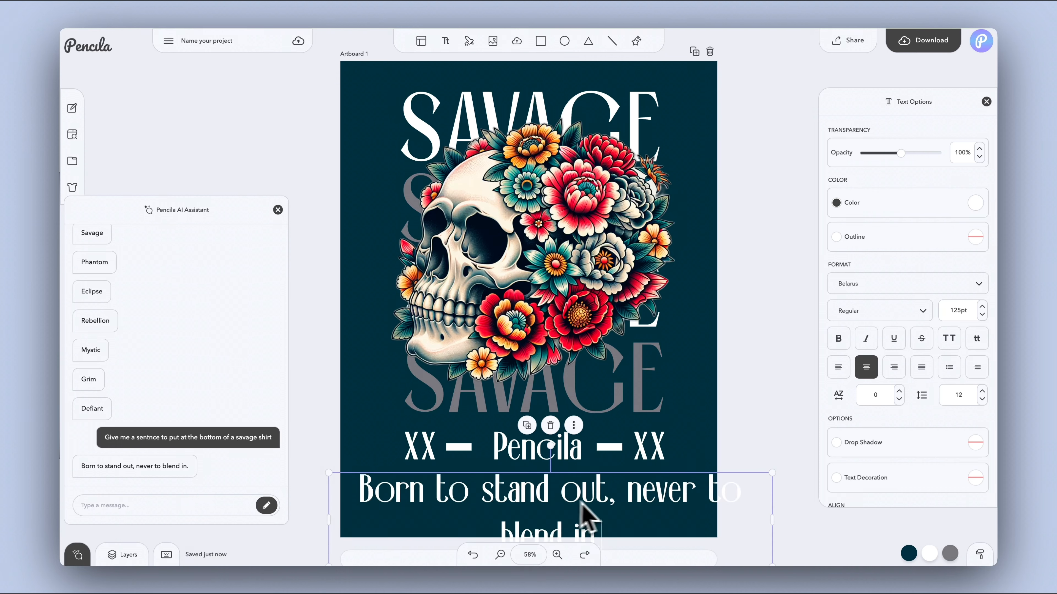
Shrink the sentence to 66 pt so it fits on a single line beneath the Pencila line.
{"action": "left_click", "coordinate": [793, 519]}
{"action": "left_click", "coordinate": [576, 513]}
{"action": "left_click_drag", "start_coordinate": [774, 525], "coordinate": [663, 519]}
{"action": "left_click_drag", "start_coordinate": [663, 453], "coordinate": [673, 524]}
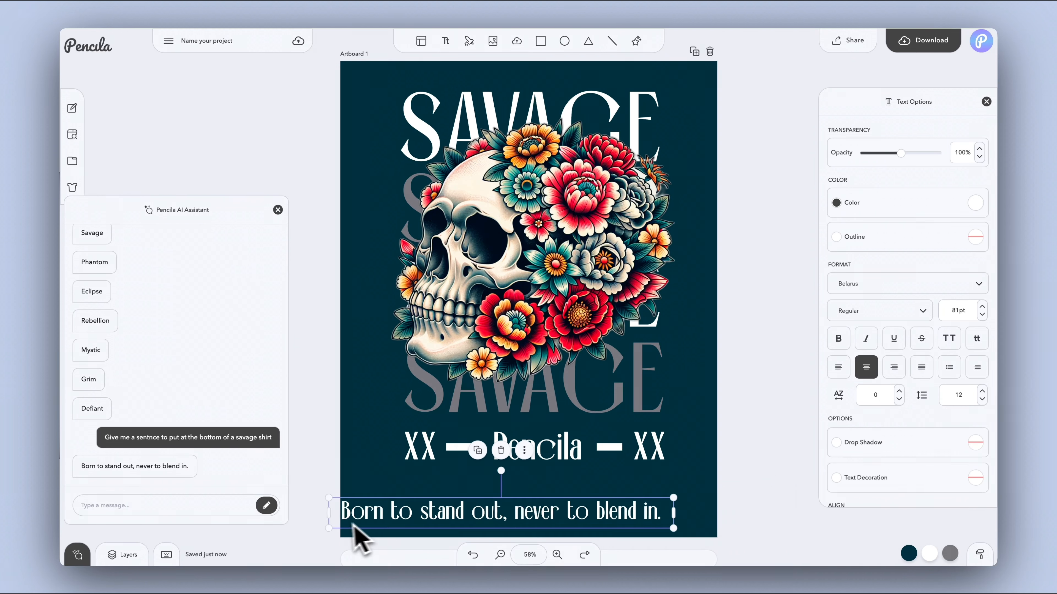
{"action": "left_click_drag", "start_coordinate": [329, 529], "coordinate": [393, 522]}
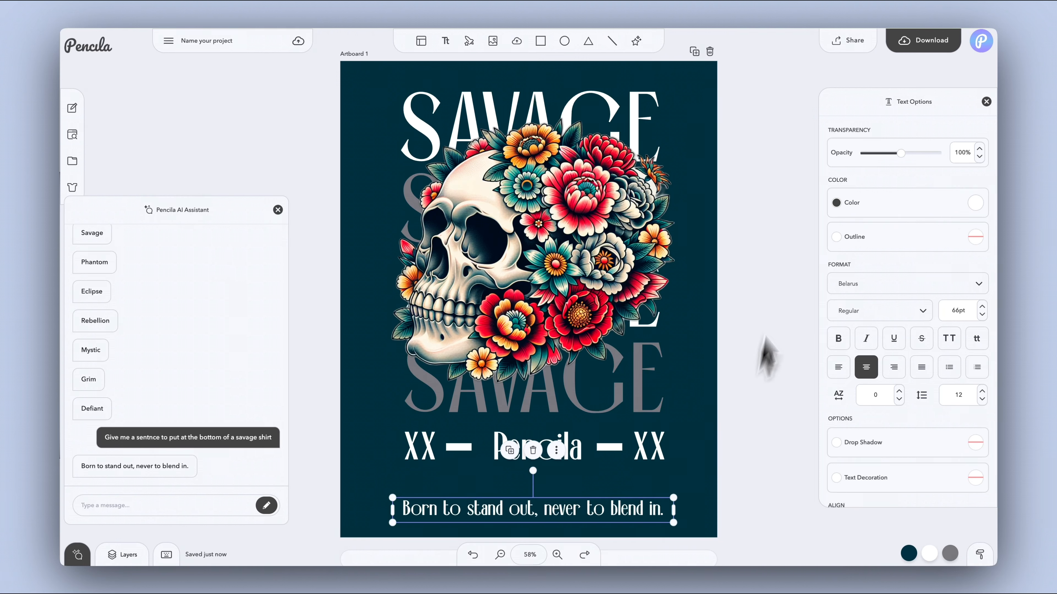
Change the font of the bottom sentence to Abel.
{"action": "left_click", "coordinate": [892, 285]}
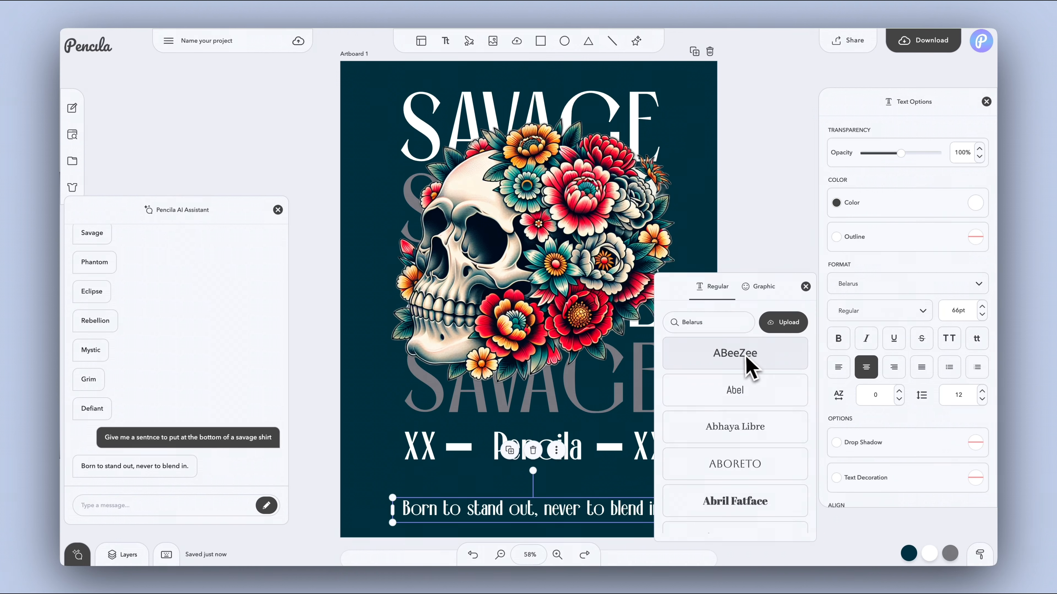
{"action": "left_click", "coordinate": [748, 361]}
{"action": "left_click", "coordinate": [735, 393]}
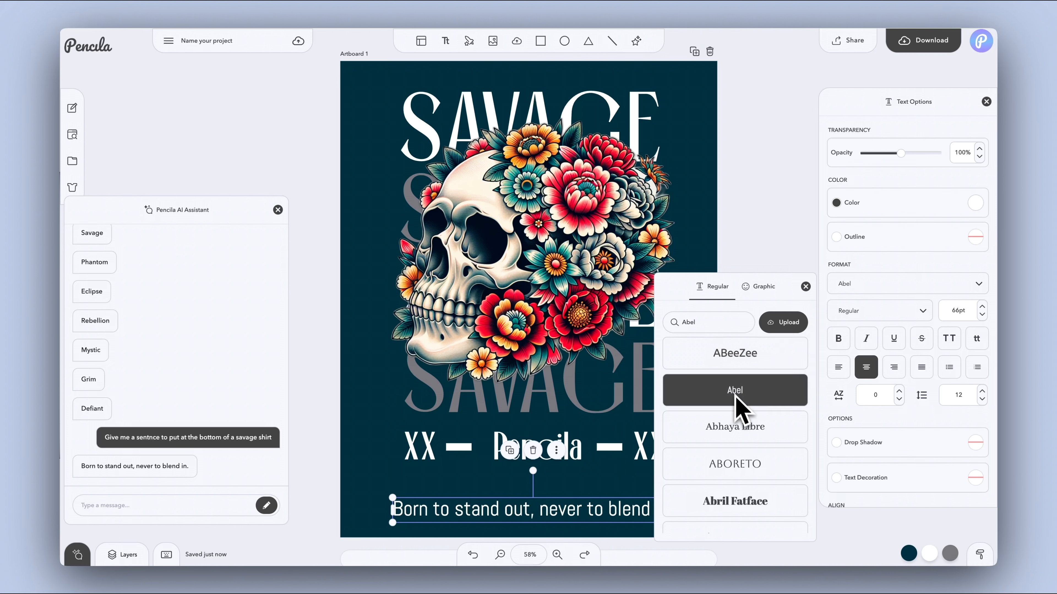
{"action": "left_click", "coordinate": [749, 238]}
Scale the bottom sentence down a little and reposition it centered beneath the Pencila line.
{"action": "left_click", "coordinate": [617, 509]}
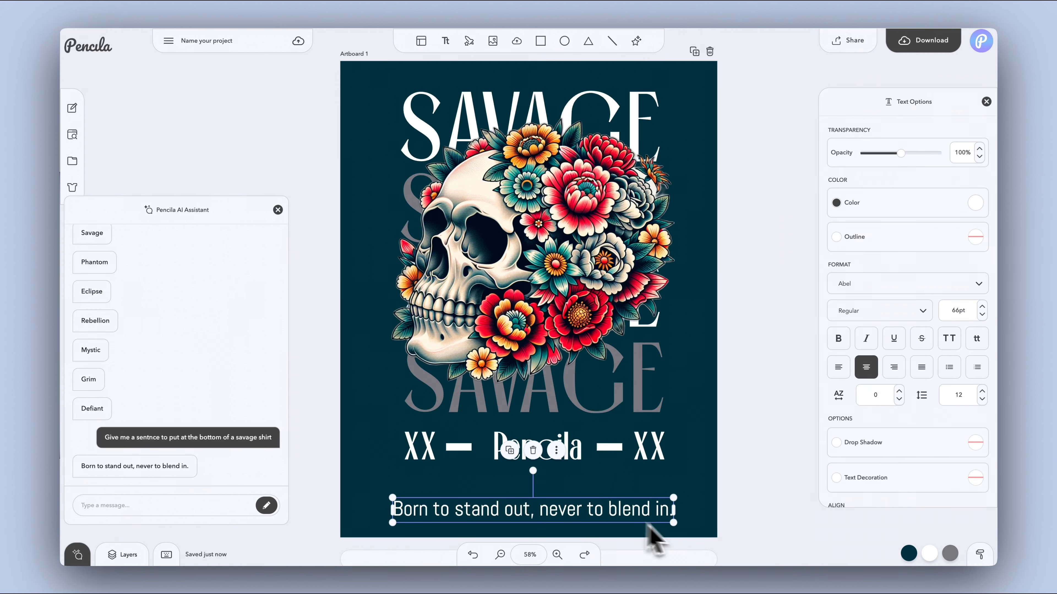
{"action": "left_click_drag", "start_coordinate": [674, 525], "coordinate": [618, 513]}
{"action": "left_click_drag", "start_coordinate": [543, 507], "coordinate": [579, 496]}
{"action": "left_click", "coordinate": [789, 485]}
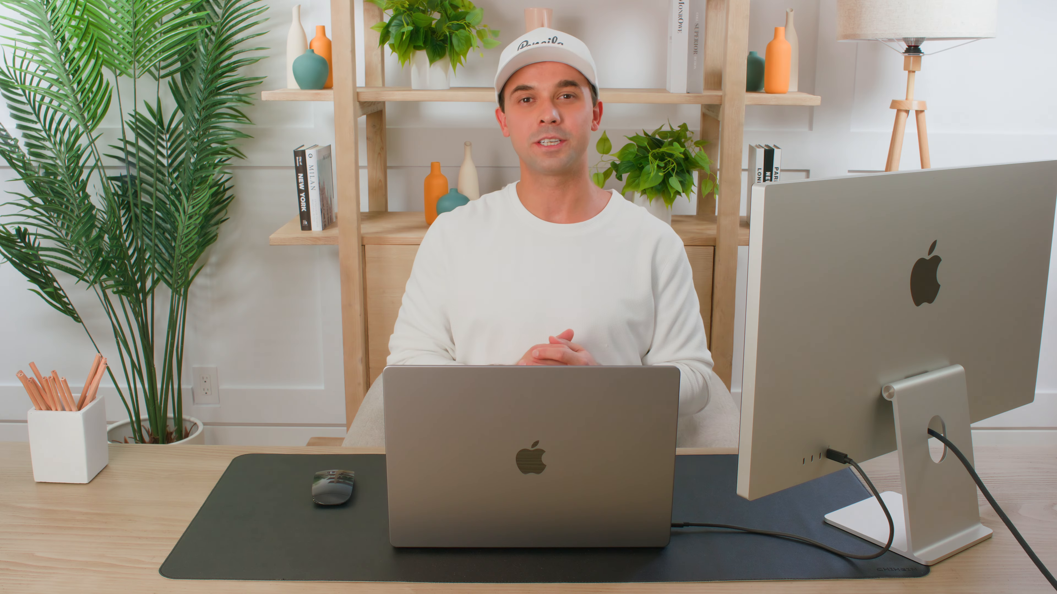